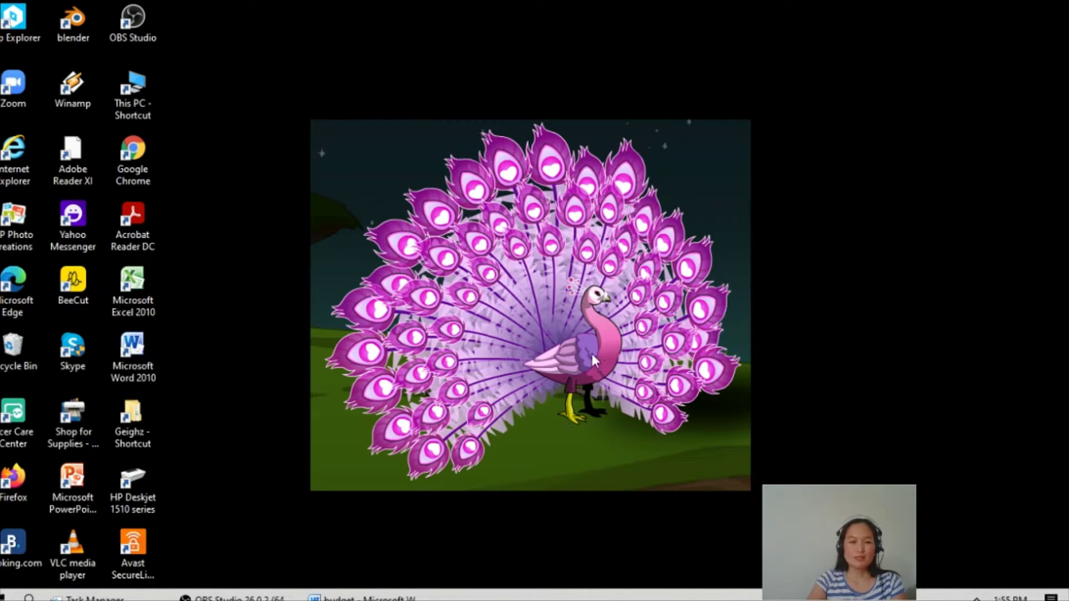
Step: Bring up the Word budget document, then minimize it to reveal the desktop
{"action": "left_click", "coordinate": [346, 589]}
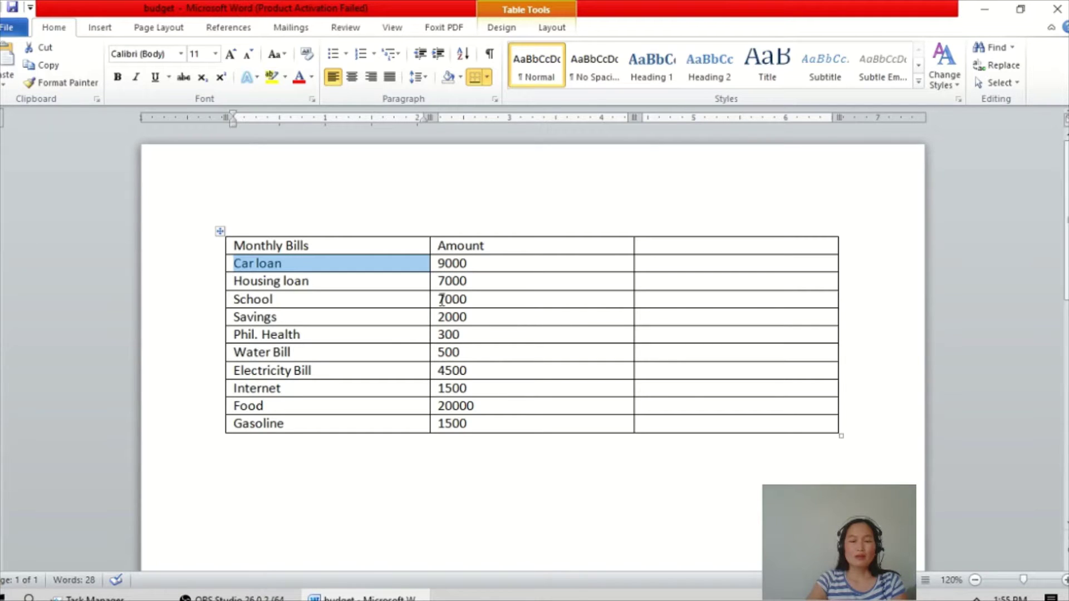
{"action": "left_click", "coordinate": [984, 9]}
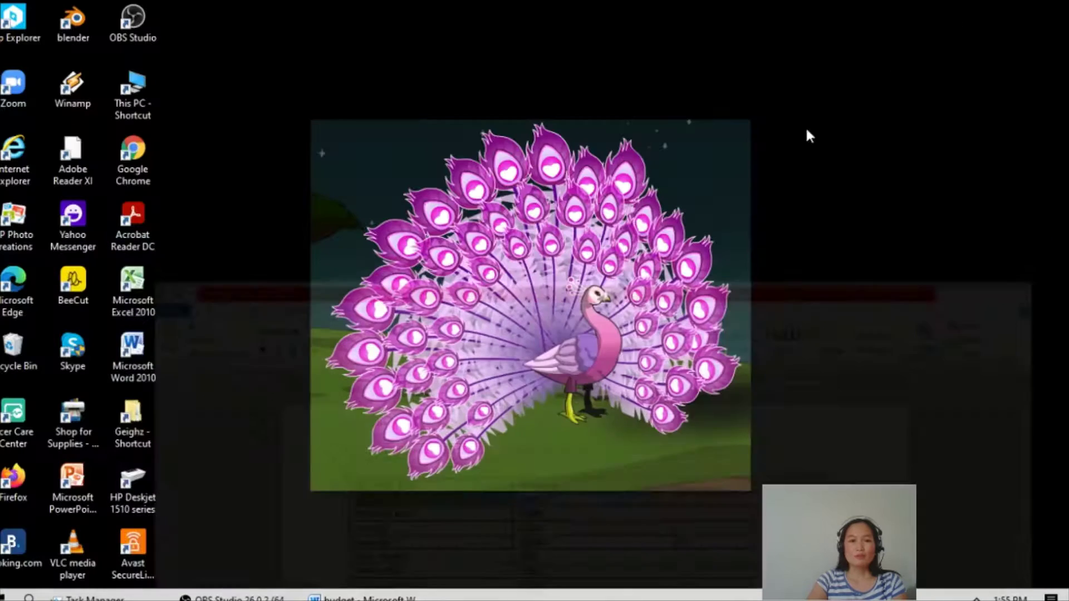
Step: Launch Excel 2010 with a blank workbook, dismiss the activation prompt, and make row 1 much taller
{"action": "double_click", "coordinate": [125, 293]}
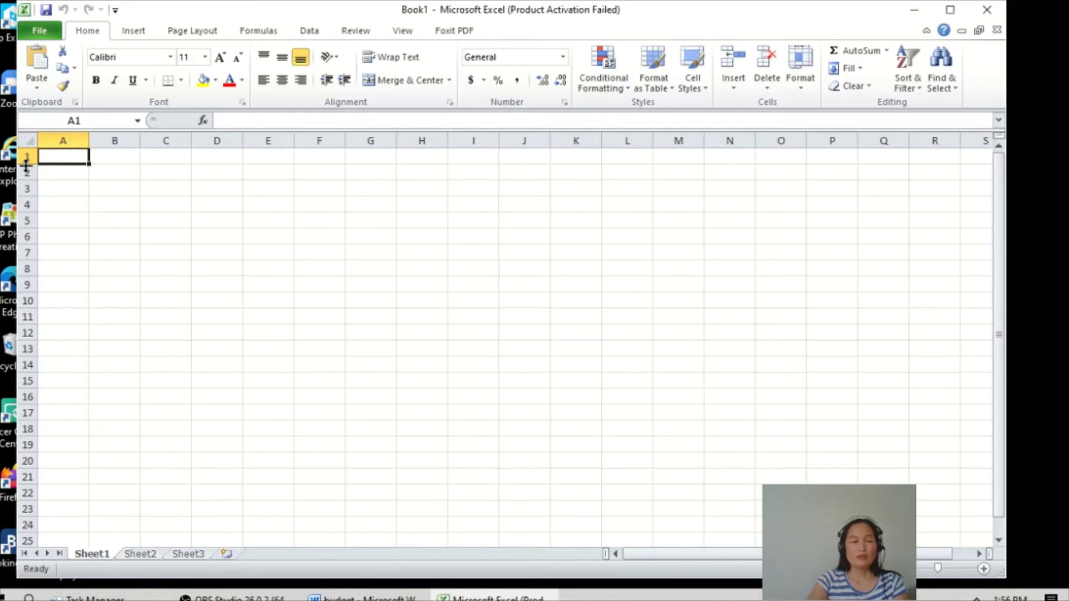
{"action": "left_click", "coordinate": [651, 449]}
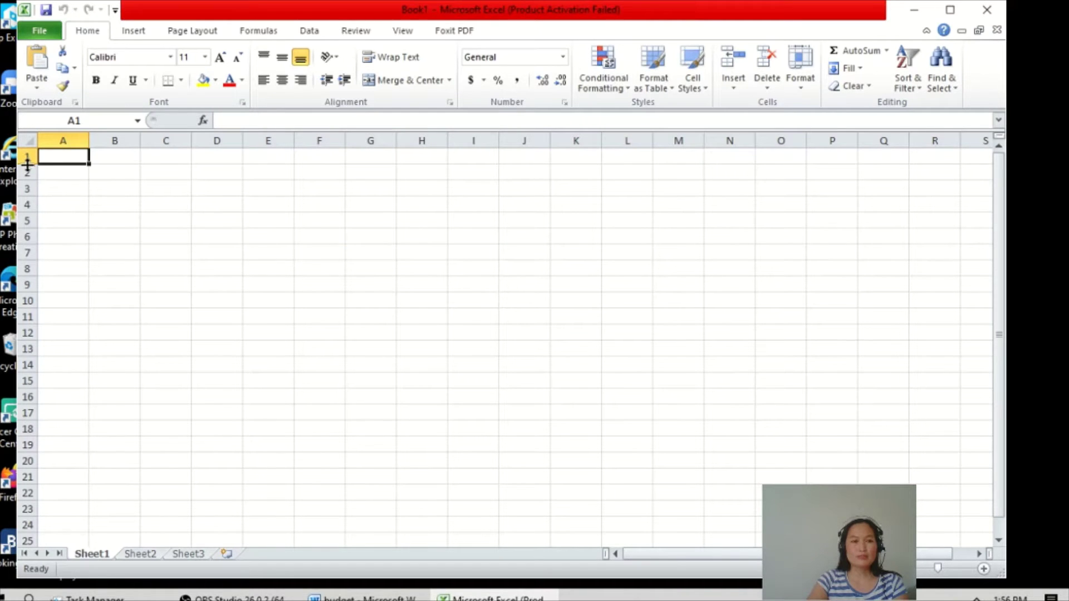
{"action": "left_click_drag", "start_coordinate": [25, 161], "coordinate": [26, 214]}
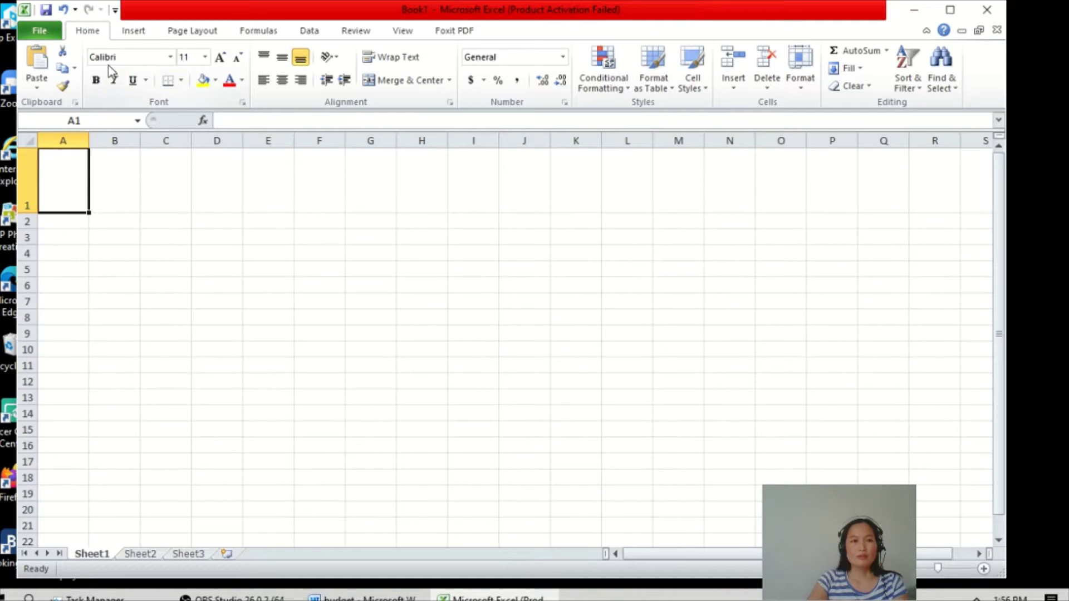
Step: Draw a rectangle banner across row 1, about 0.97" by 11.34", spanning columns A to Q
{"action": "left_click", "coordinate": [126, 33]}
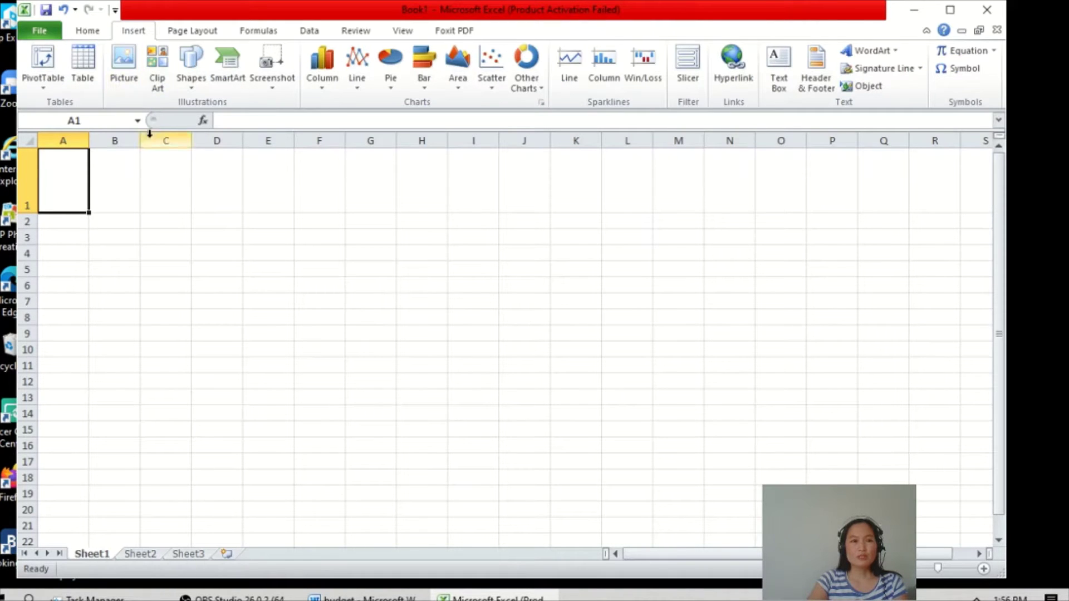
{"action": "left_click", "coordinate": [191, 86]}
{"action": "left_click", "coordinate": [184, 196]}
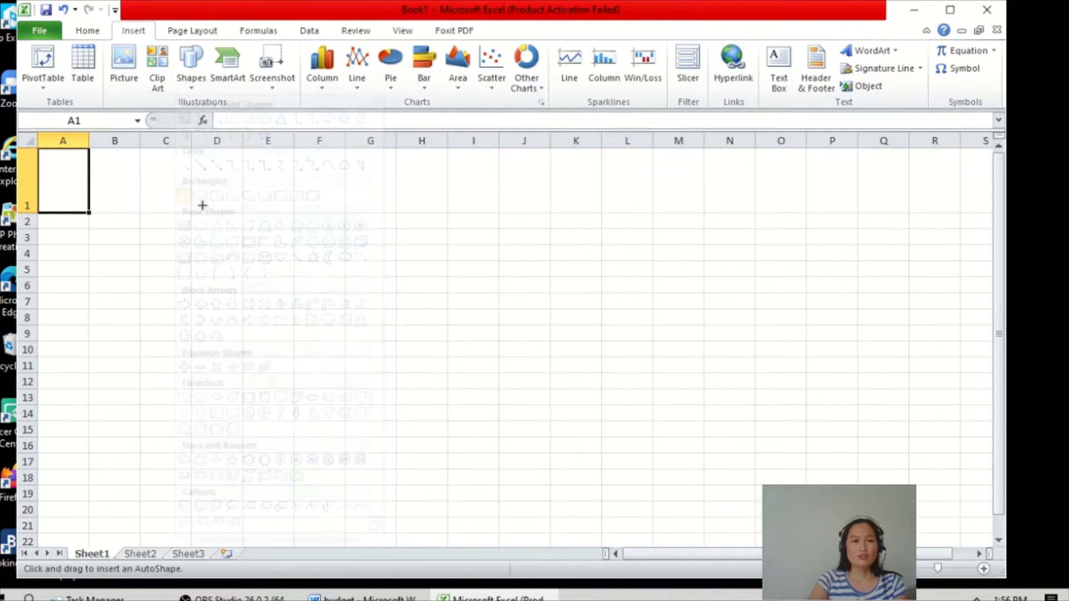
{"action": "mouse_move", "coordinate": [98, 154]}
{"action": "left_mouse_down"}
{"action": "mouse_move", "coordinate": [513, 184]}
{"action": "mouse_move", "coordinate": [678, 212]}
{"action": "mouse_move", "coordinate": [924, 216]}
{"action": "left_mouse_up"}
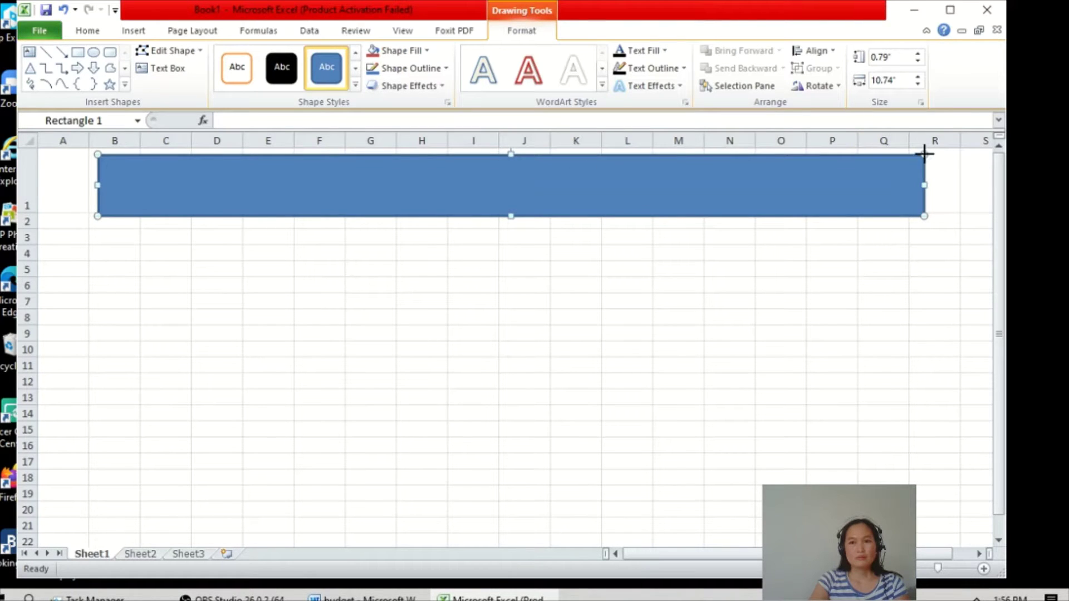
{"action": "left_click_drag", "start_coordinate": [924, 154], "coordinate": [926, 149]}
{"action": "left_click_drag", "start_coordinate": [206, 199], "coordinate": [144, 201]}
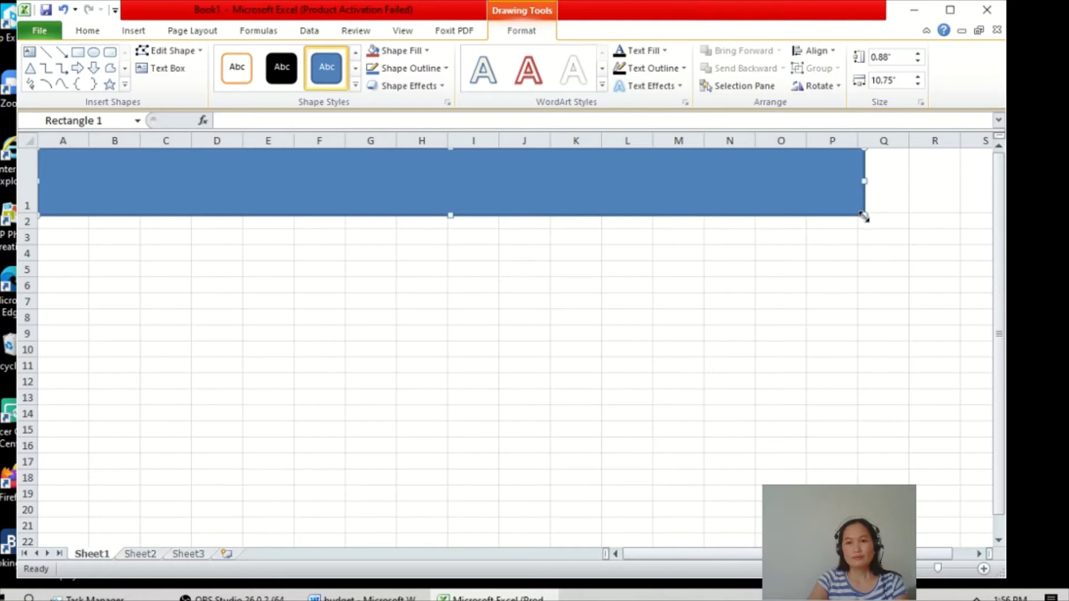
{"action": "left_click_drag", "start_coordinate": [863, 215], "coordinate": [909, 215]}
{"action": "left_click_drag", "start_coordinate": [28, 215], "coordinate": [30, 231]}
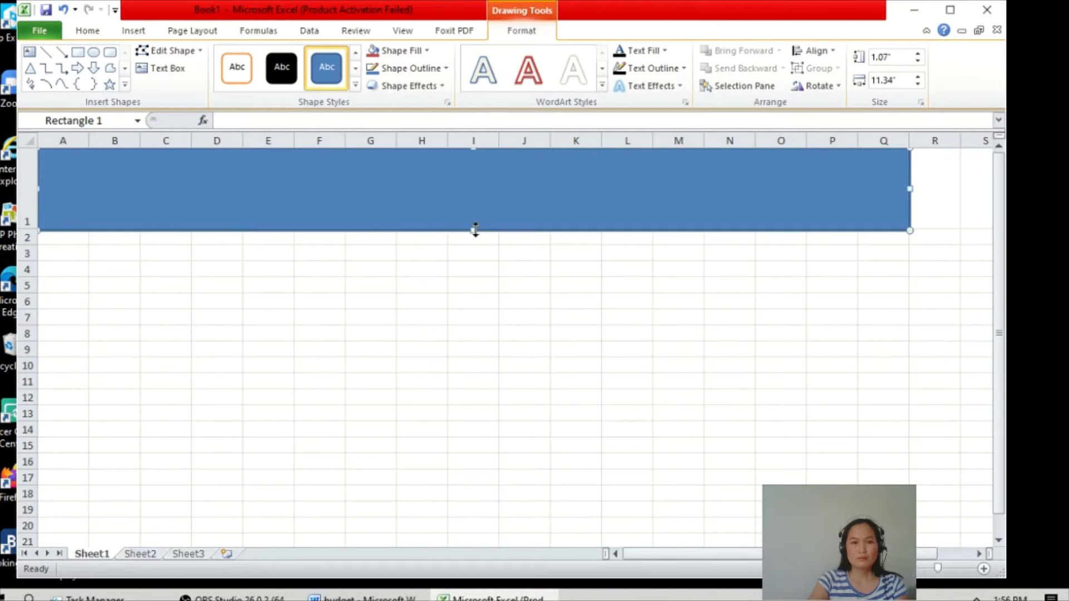
{"action": "left_click_drag", "start_coordinate": [474, 228], "coordinate": [473, 222]}
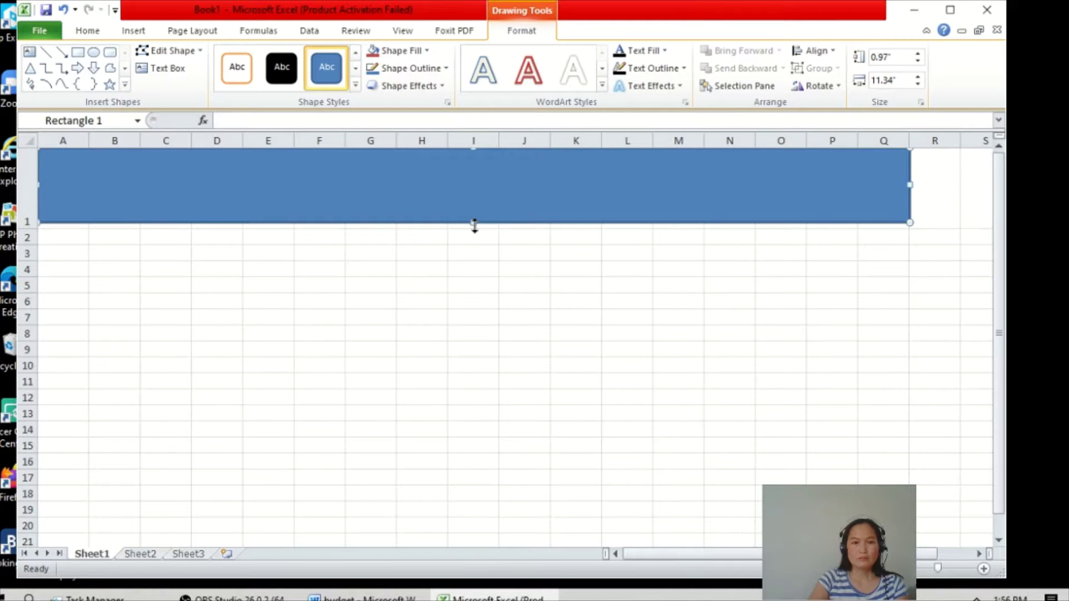
{"action": "left_click_drag", "start_coordinate": [475, 226], "coordinate": [472, 228]}
Step: Type 'Monthly Budget' as text inside the banner rectangle
{"action": "left_click", "coordinate": [473, 252]}
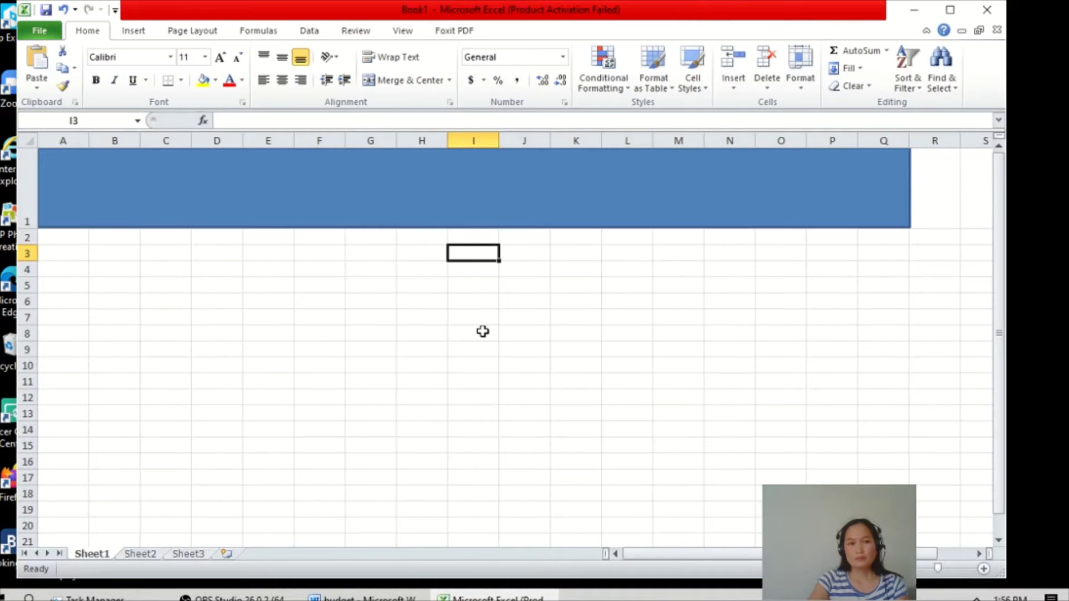
{"action": "left_click", "coordinate": [152, 184]}
{"action": "right_click", "coordinate": [392, 192]}
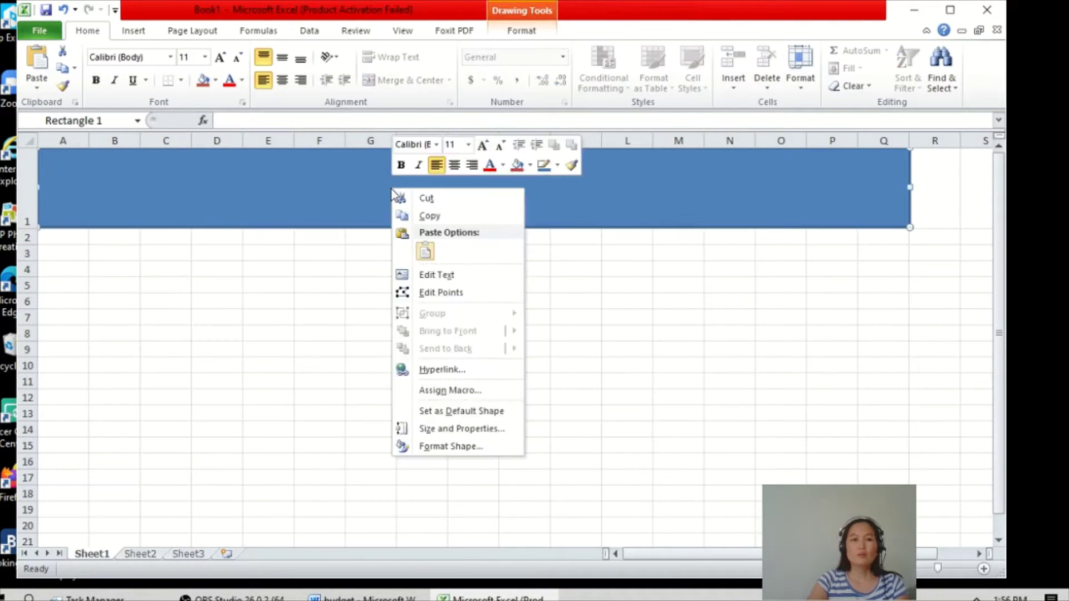
{"action": "left_click", "coordinate": [437, 275]}
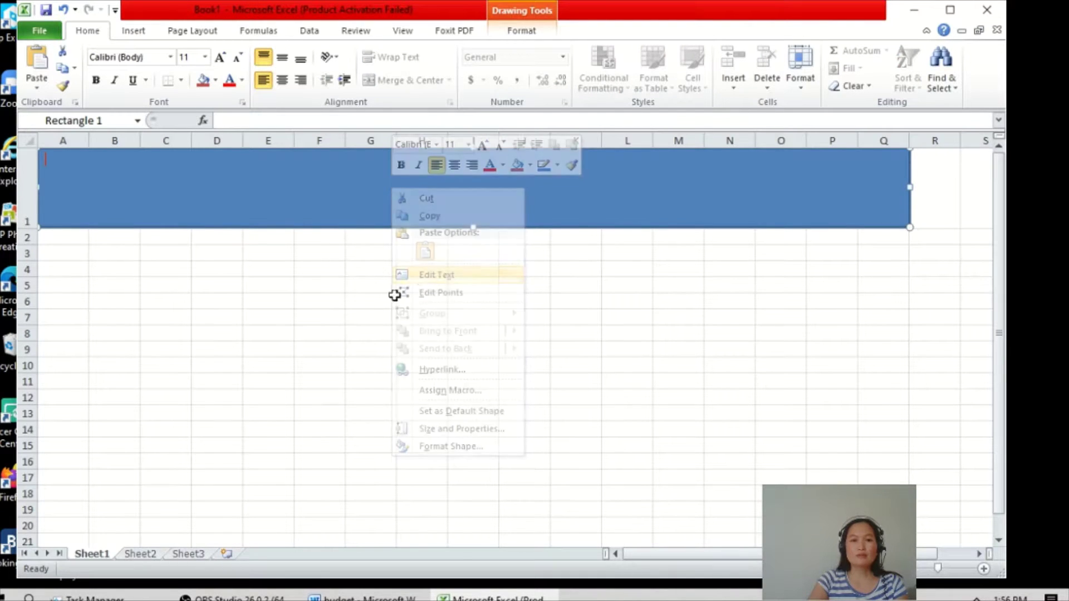
{"action": "type", "text": "M"}
{"action": "key", "text": "Caps_Lock"}
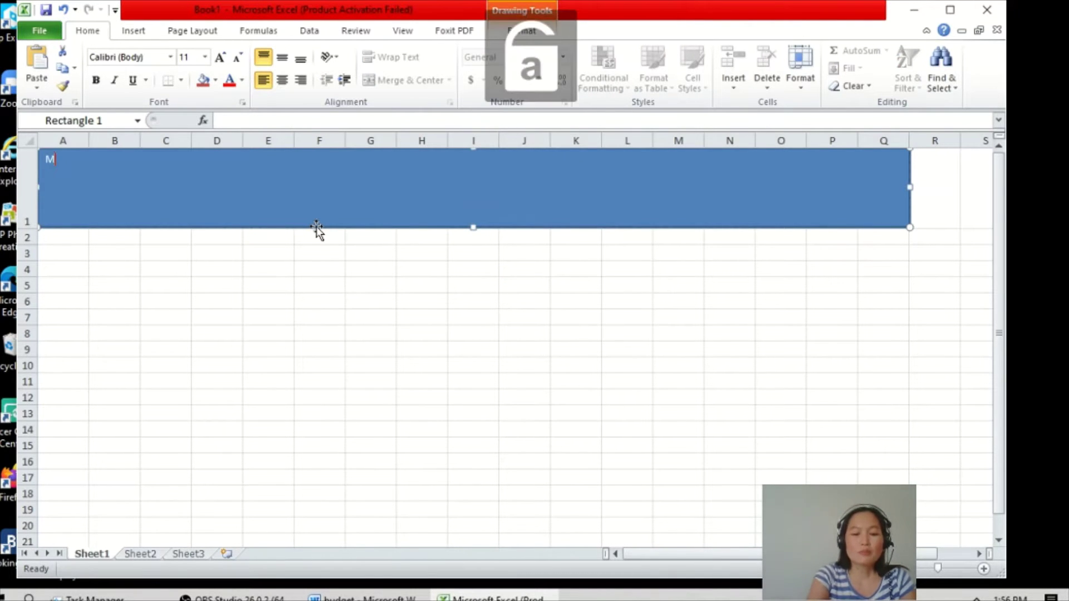
{"action": "type", "text": "onthly"}
{"action": "key", "text": "Caps_Lock"}
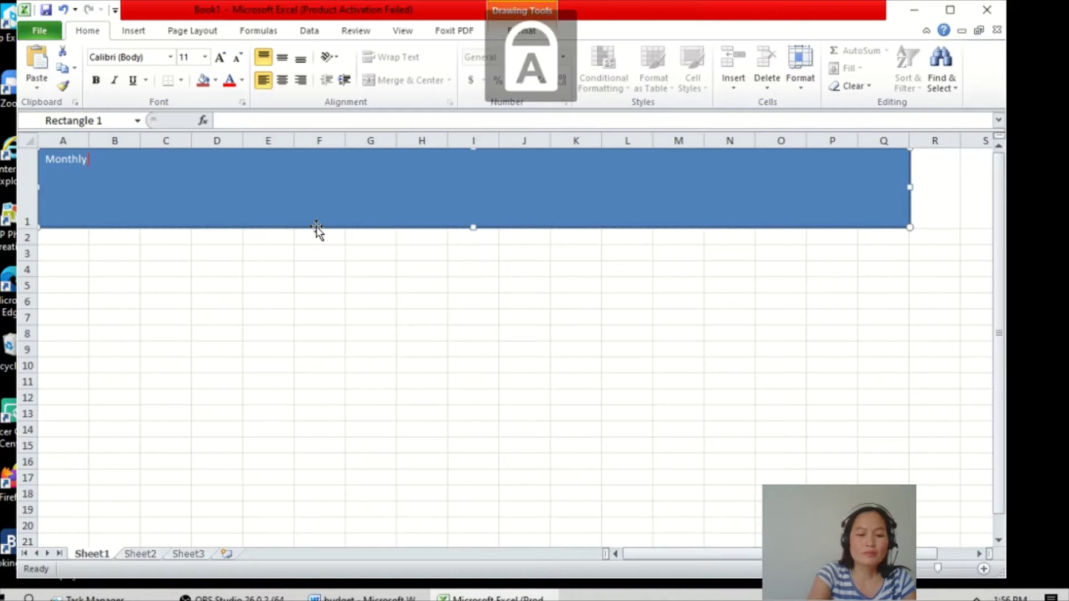
{"action": "type", "text": "B"}
{"action": "key", "text": "Caps_Lock"}
{"action": "type", "text": "udget"}
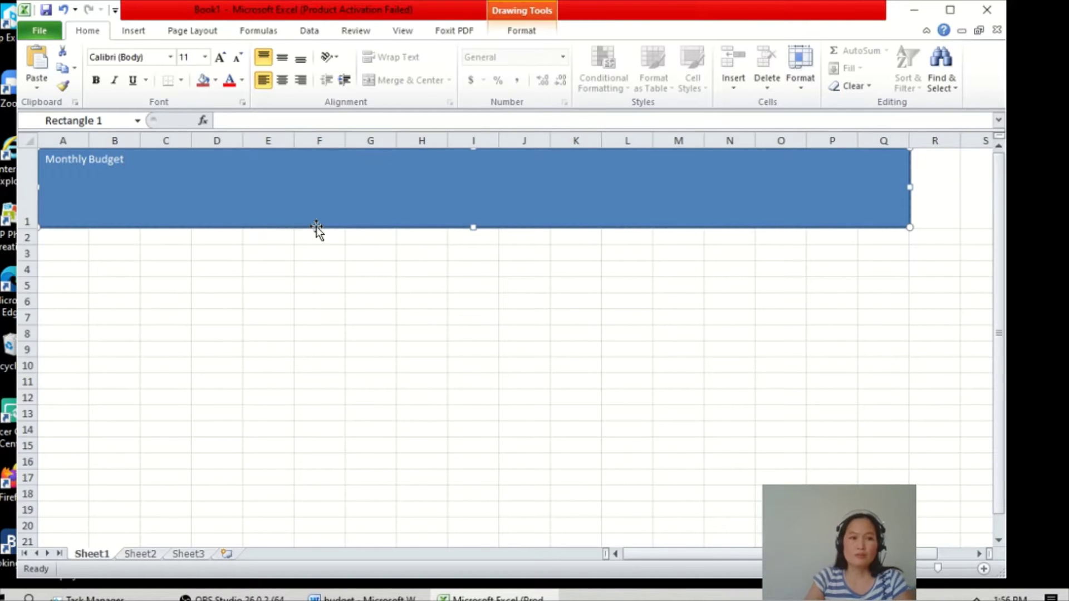
Step: Format the title as 36 pt Arial Rounded MT Bold, centred horizontally and vertically
{"action": "key", "text": "ctrl+a"}
{"action": "left_click", "coordinate": [205, 57]}
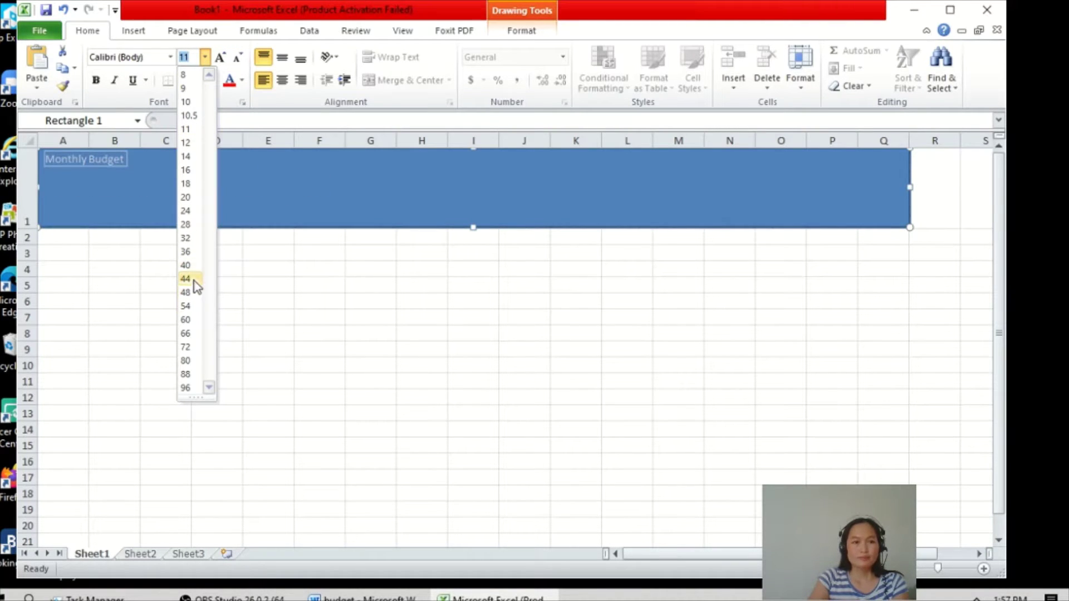
{"action": "left_click", "coordinate": [189, 254]}
{"action": "left_click", "coordinate": [282, 61]}
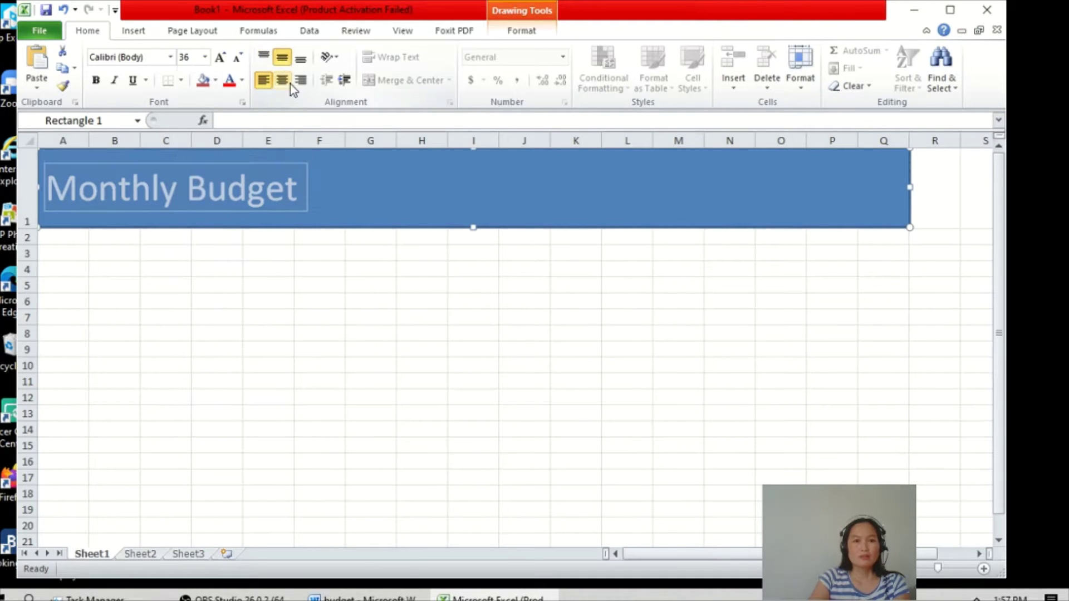
{"action": "left_click", "coordinate": [284, 83]}
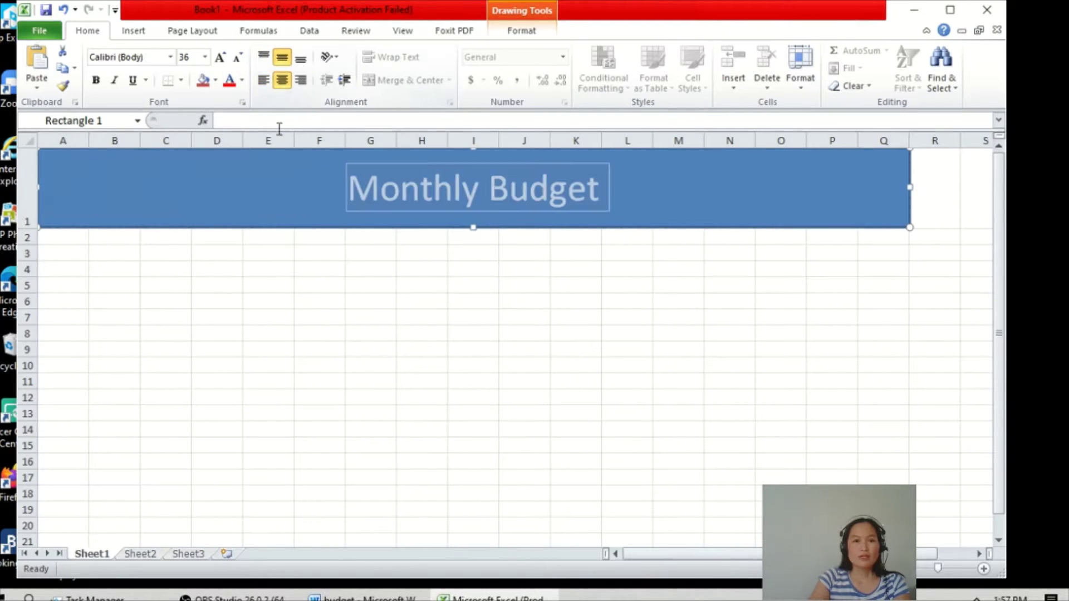
{"action": "left_click", "coordinate": [301, 61]}
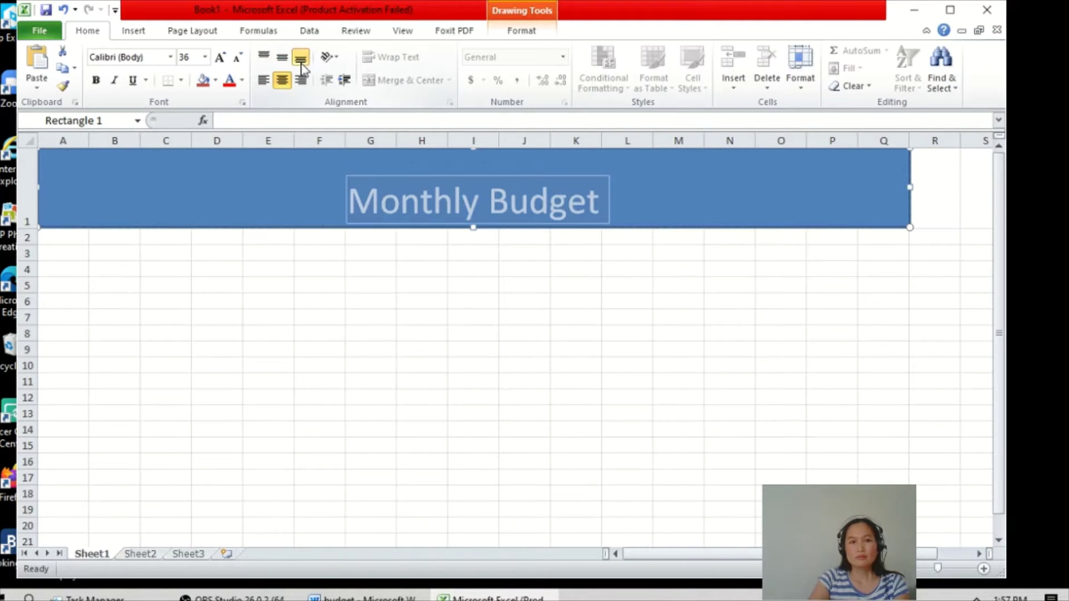
{"action": "left_click", "coordinate": [282, 59]}
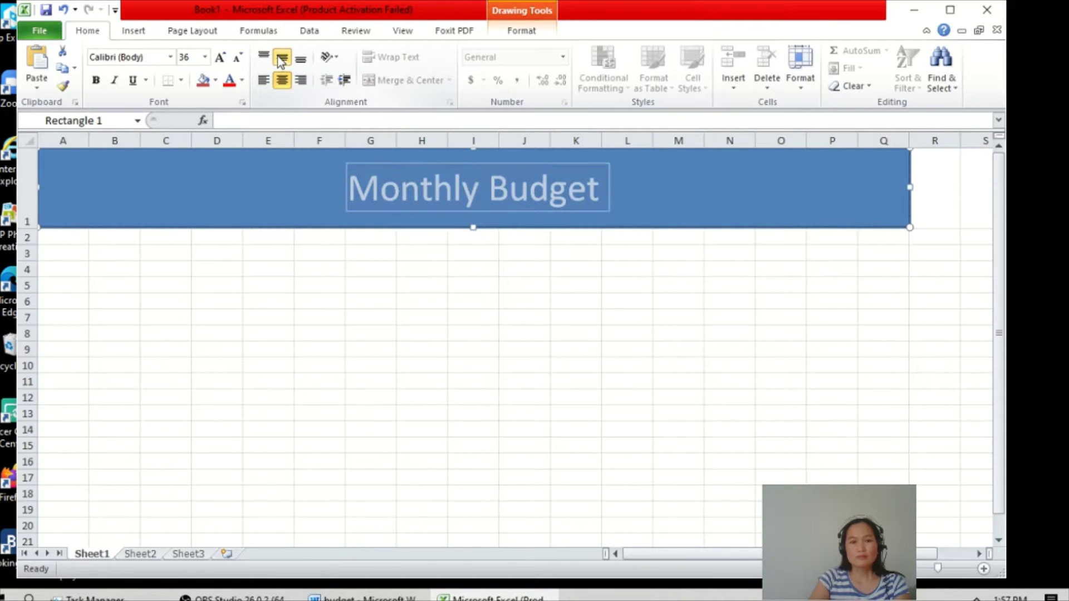
{"action": "left_click", "coordinate": [170, 58]}
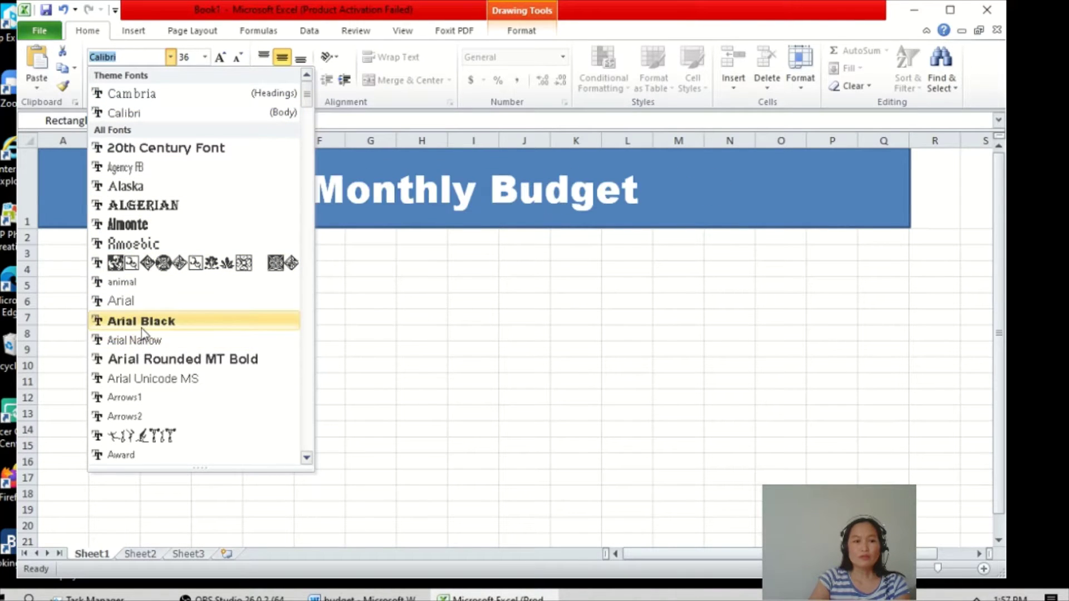
{"action": "left_click", "coordinate": [138, 364]}
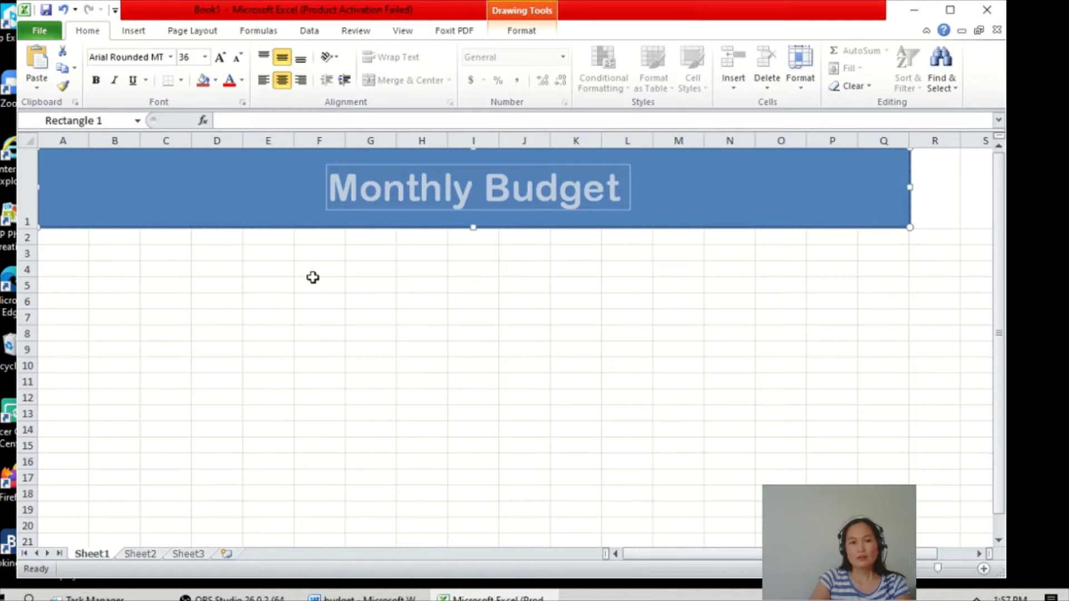
{"action": "left_click", "coordinate": [175, 275]}
{"action": "left_click", "coordinate": [68, 240]}
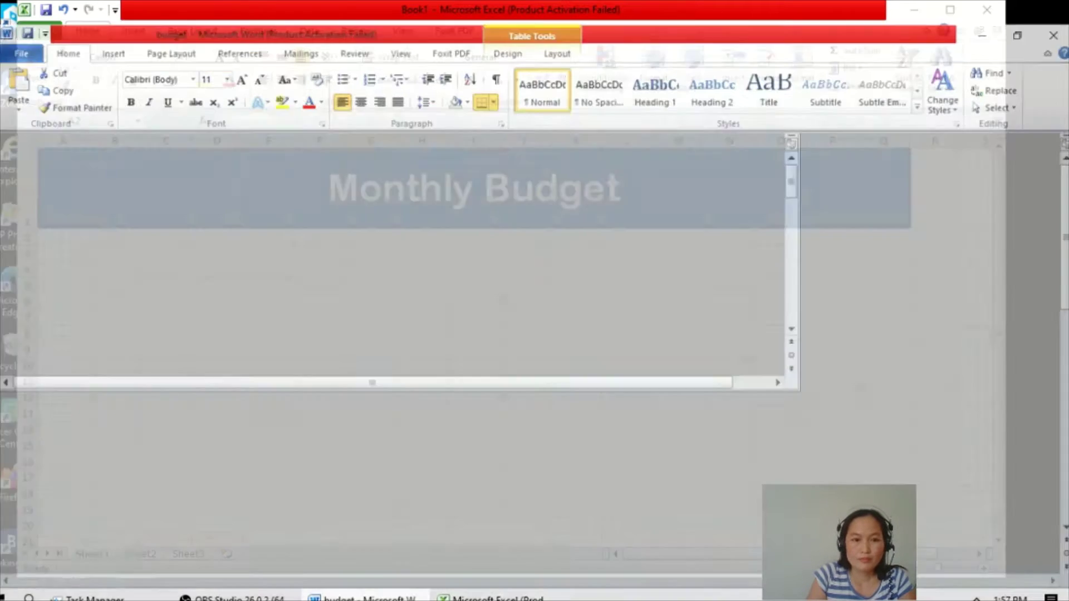
Step: Enter the heading 'Mnthly Bills' in A2 and widen column A to fit it
{"action": "left_click", "coordinate": [362, 597]}
{"action": "left_click", "coordinate": [490, 598]}
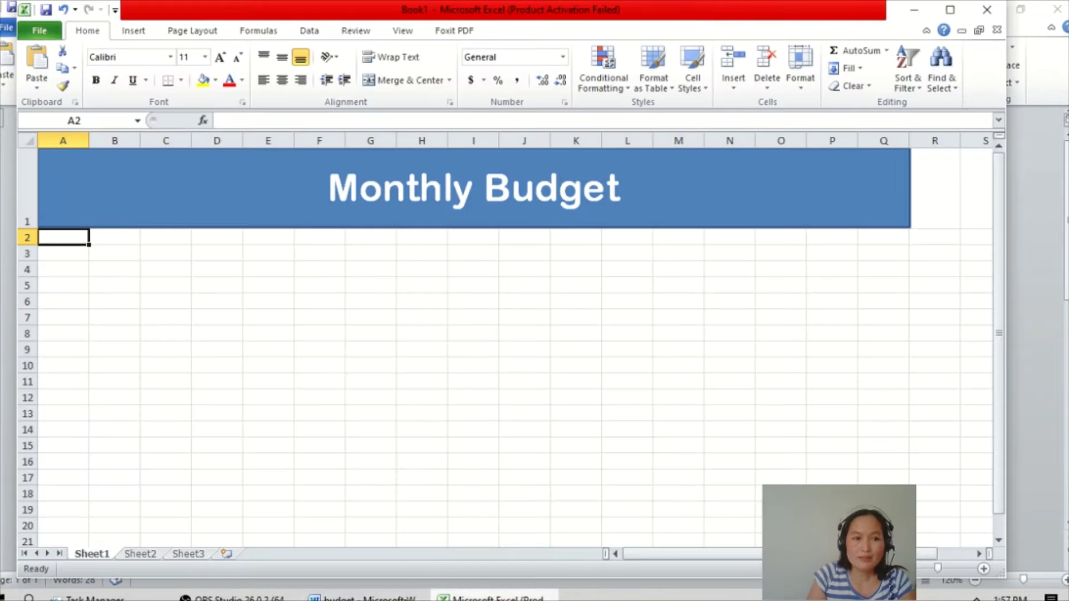
{"action": "type", "text": "M"}
{"action": "key", "text": "Caps_Lock"}
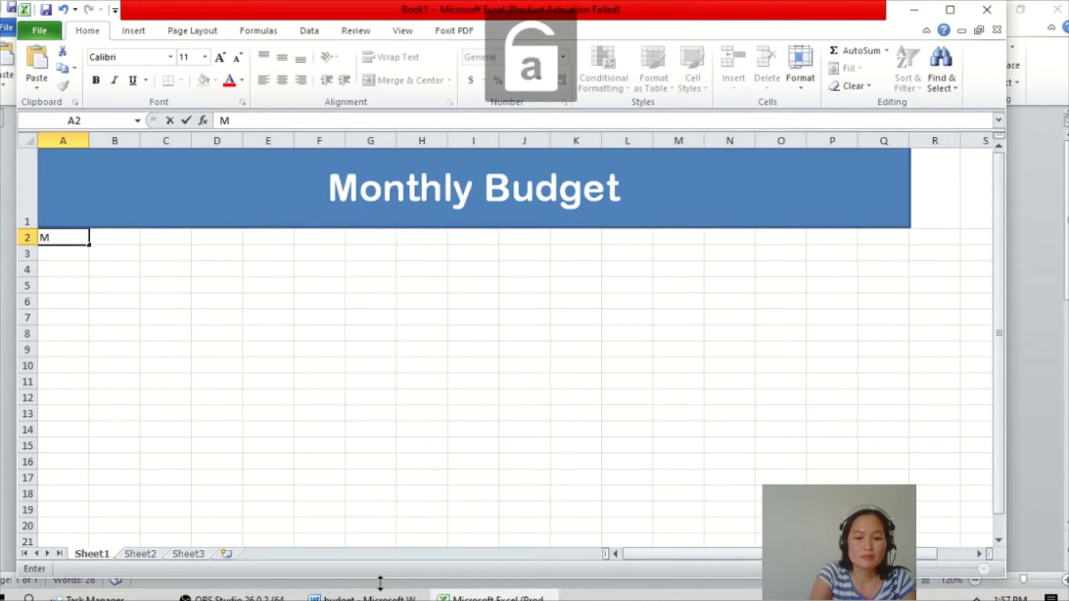
{"action": "type", "text": "nthl"}
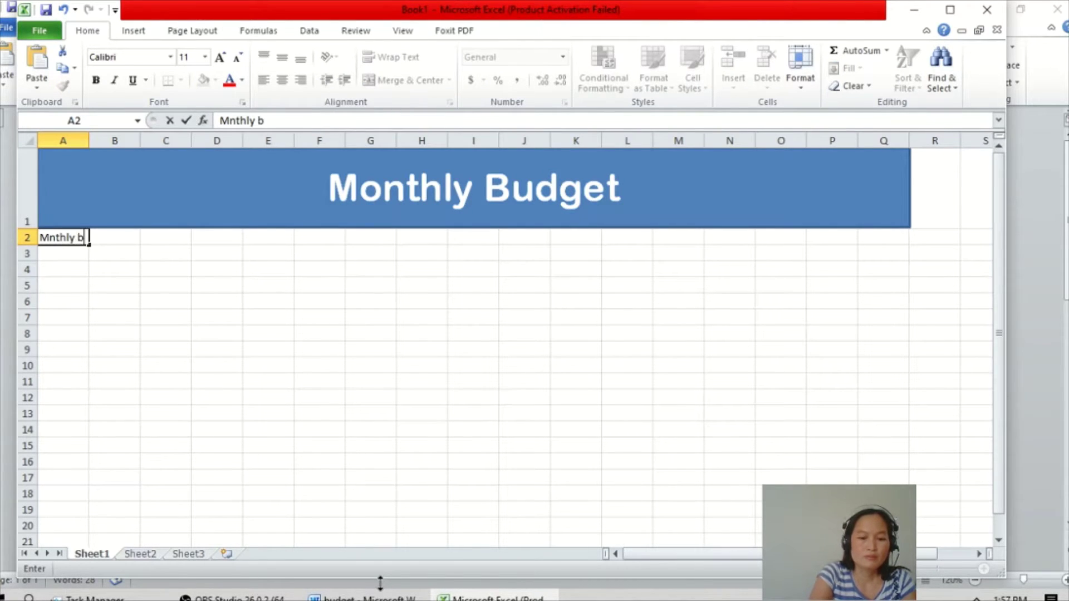
{"action": "type", "text": "y"}
{"action": "key", "text": "Caps_Lock"}
{"action": "type", "text": "B"}
{"action": "key", "text": "Caps_Lock"}
{"action": "type", "text": "ills"}
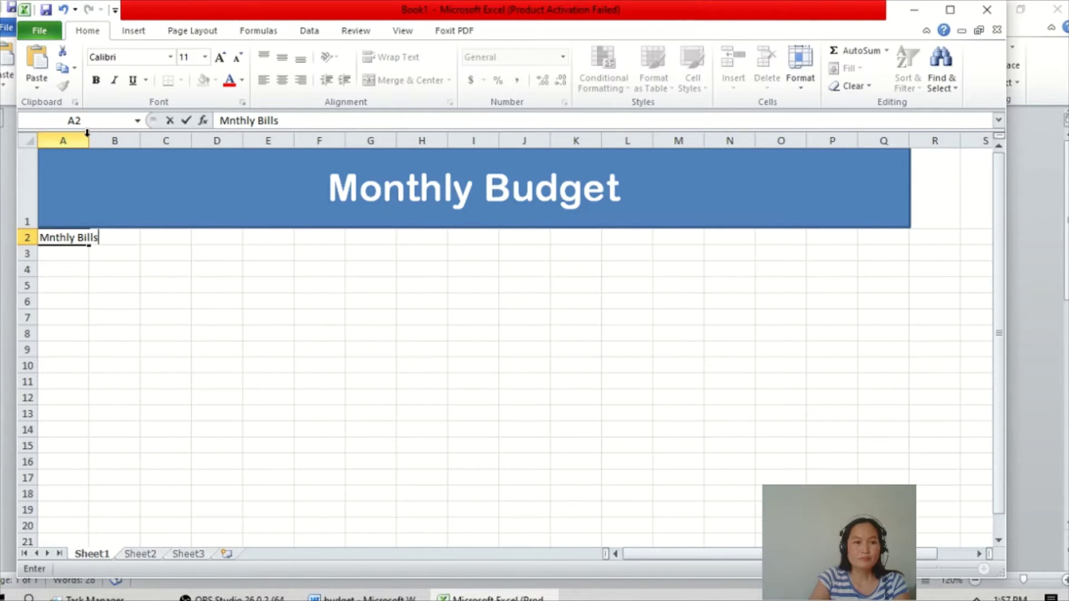
{"action": "left_click", "coordinate": [85, 140]}
{"action": "left_click_drag", "start_coordinate": [89, 140], "coordinate": [114, 142]}
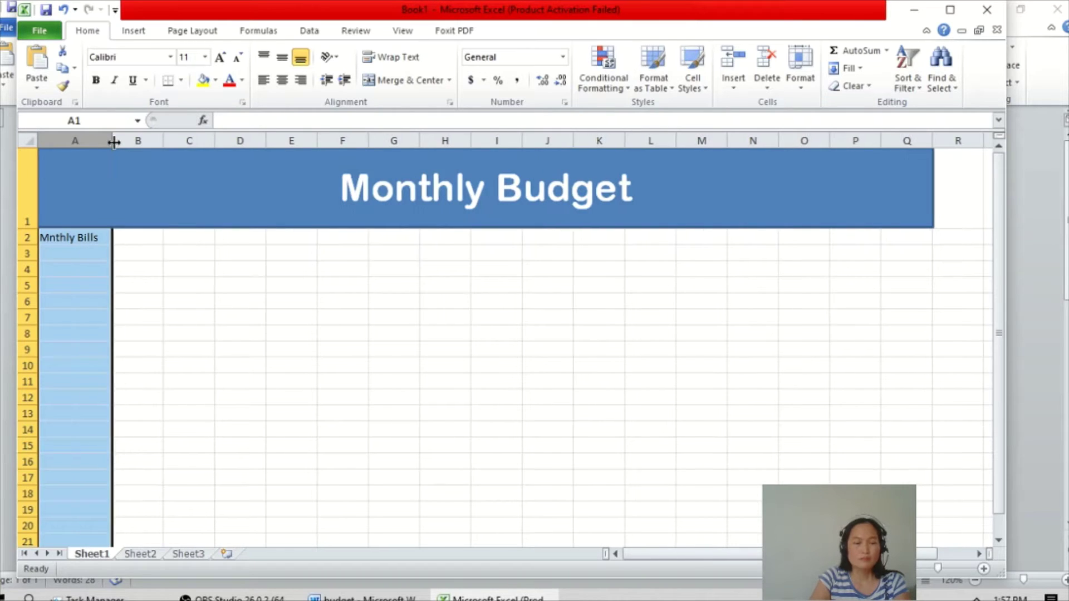
Step: Enter the 'Amount' heading in B2, widen column B, and make row 2 taller
{"action": "left_click", "coordinate": [129, 238]}
{"action": "key", "text": "Caps_Lock"}
{"action": "type", "text": "A"}
{"action": "key", "text": "Caps_Lock"}
{"action": "type", "text": "mount"}
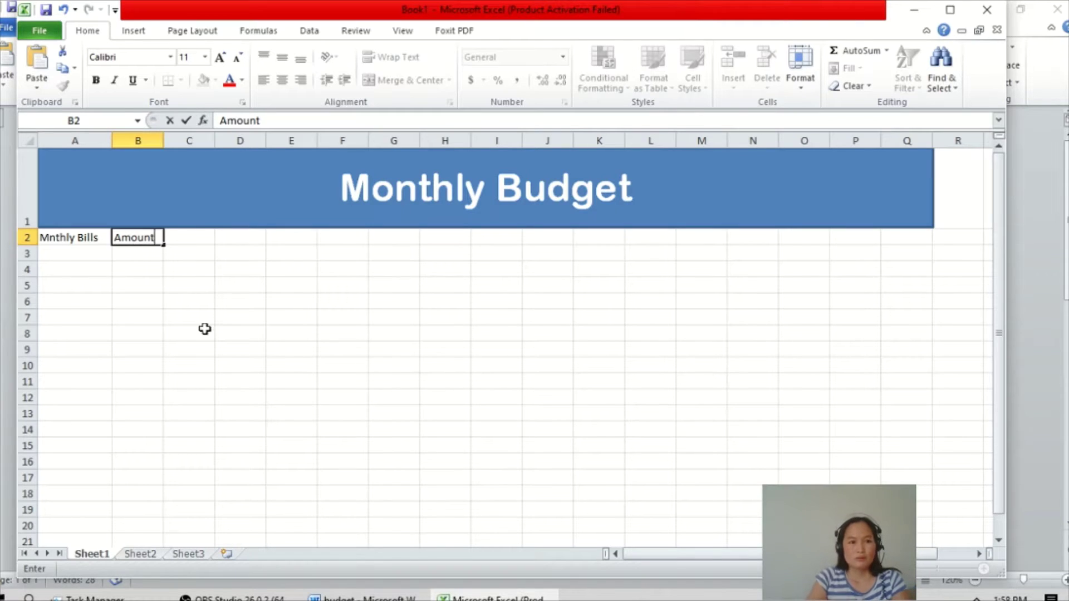
{"action": "left_click", "coordinate": [205, 332]}
{"action": "left_click_drag", "start_coordinate": [166, 138], "coordinate": [195, 138]}
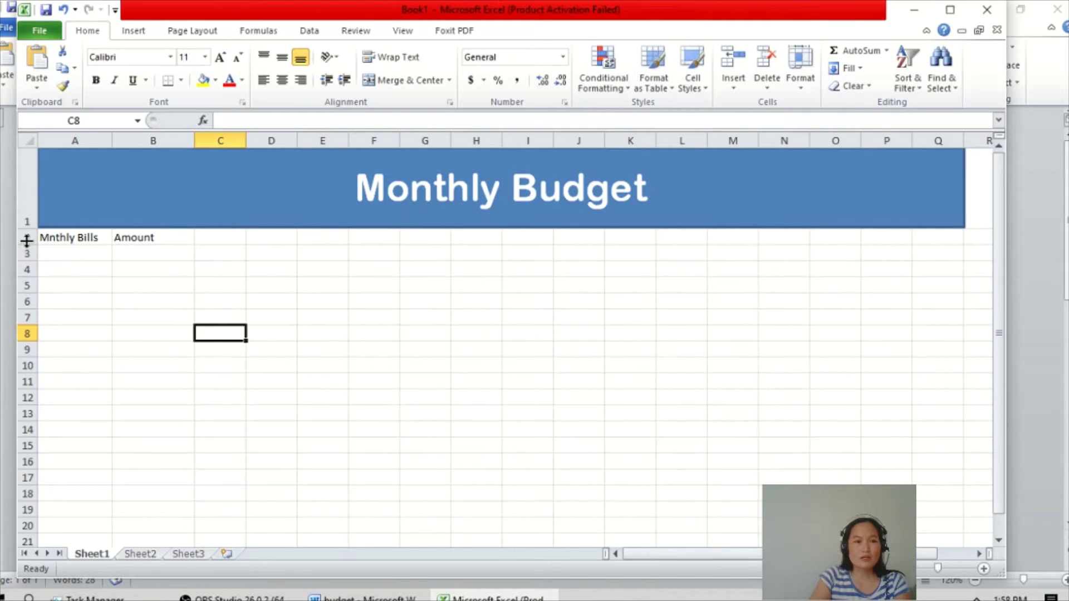
{"action": "left_click_drag", "start_coordinate": [27, 240], "coordinate": [28, 269]}
{"action": "left_click", "coordinate": [98, 369]}
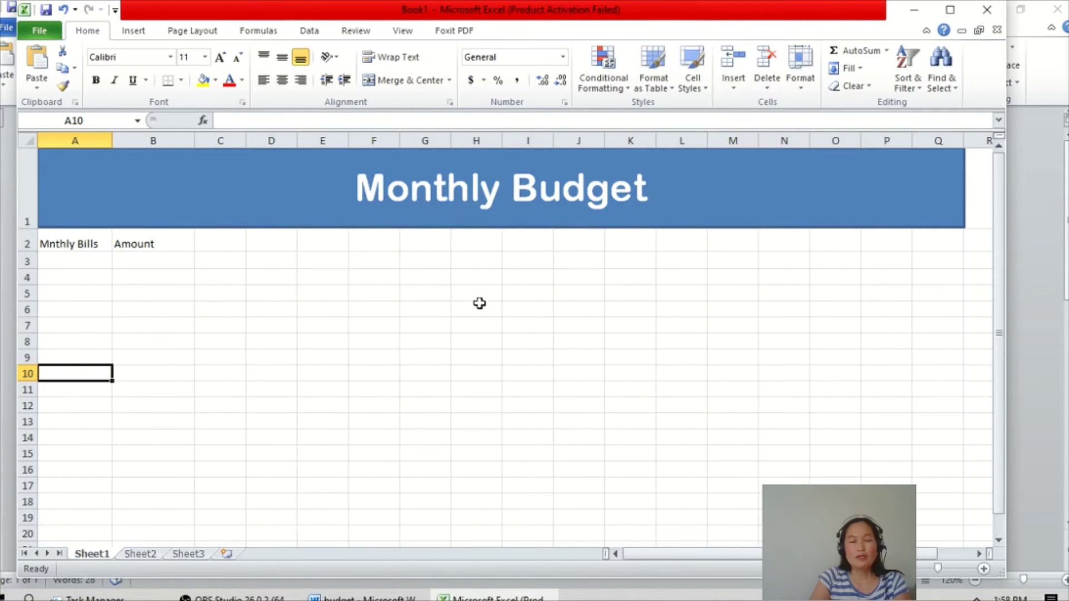
Step: Insert the colourful HEART clip art and fit it at the banner's left end
{"action": "left_click", "coordinate": [134, 30]}
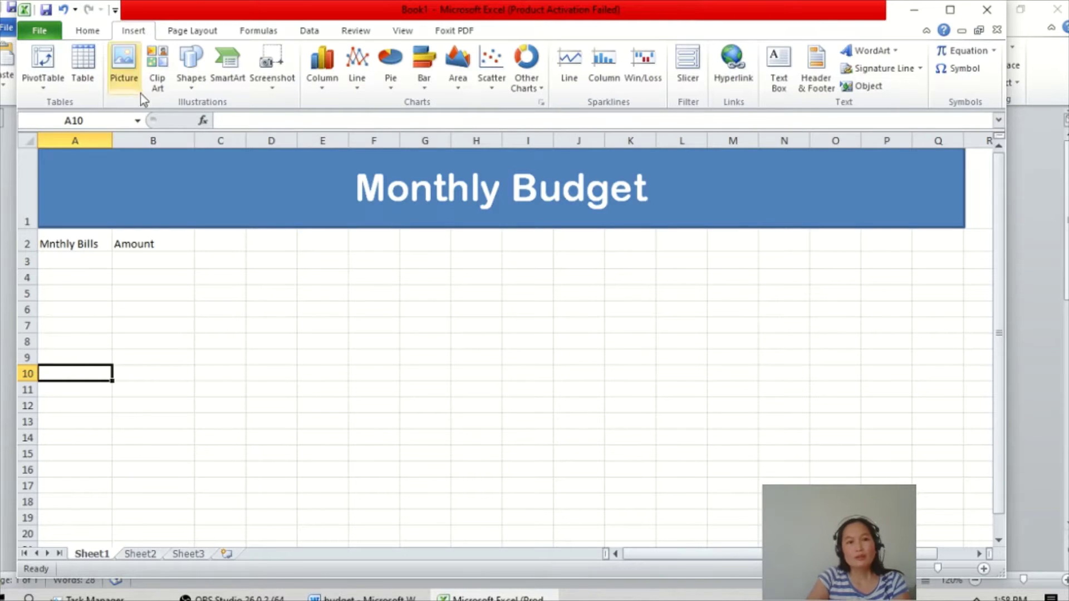
{"action": "left_click", "coordinate": [158, 72]}
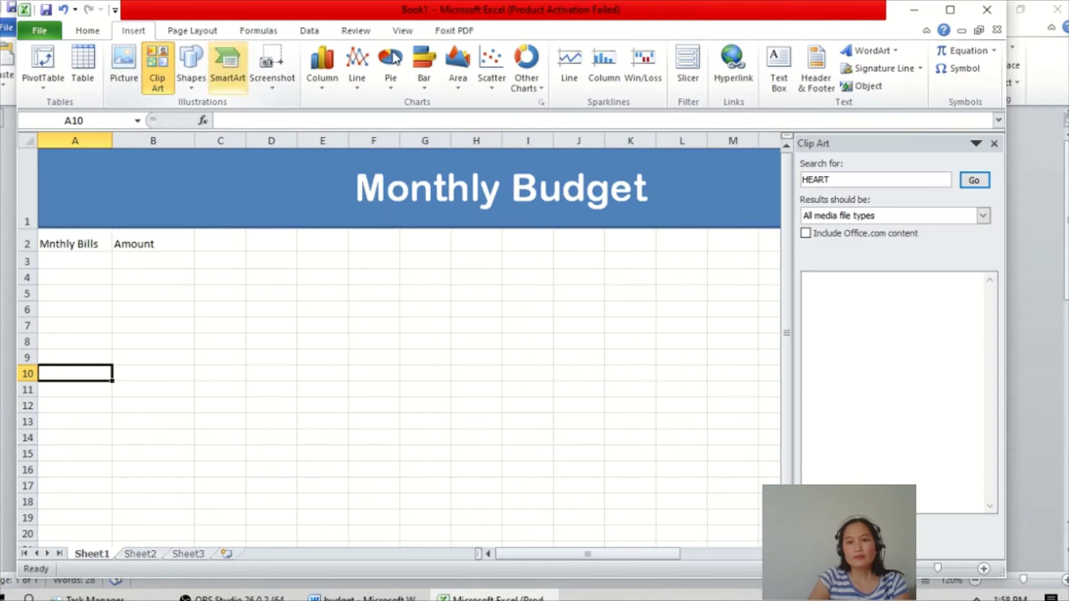
{"action": "left_click", "coordinate": [974, 180]}
{"action": "left_click", "coordinate": [940, 356]}
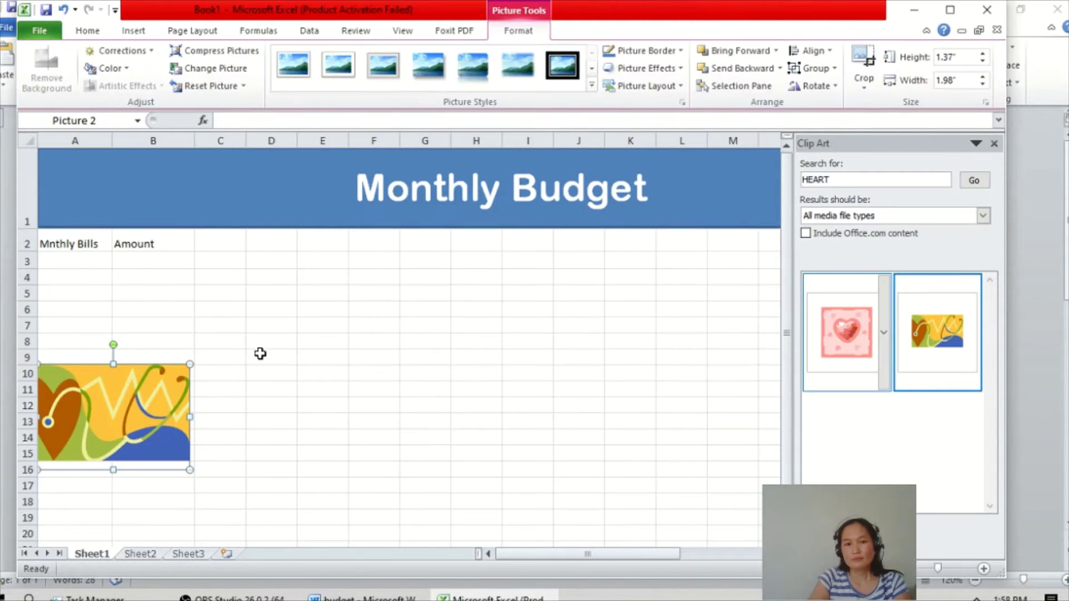
{"action": "left_click_drag", "start_coordinate": [133, 430], "coordinate": [131, 213]}
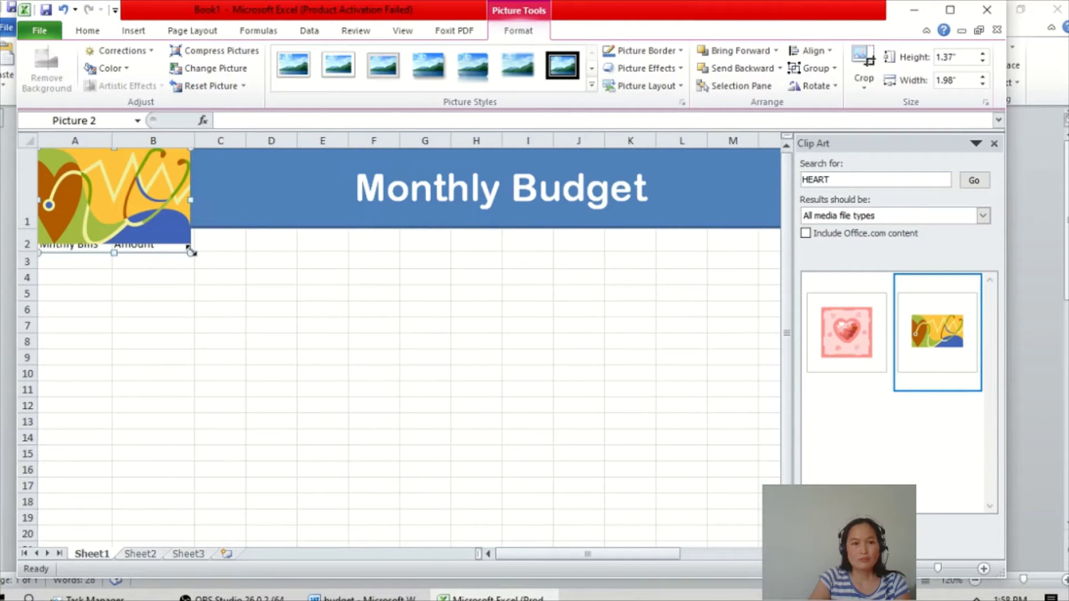
{"action": "left_click_drag", "start_coordinate": [189, 251], "coordinate": [187, 231]}
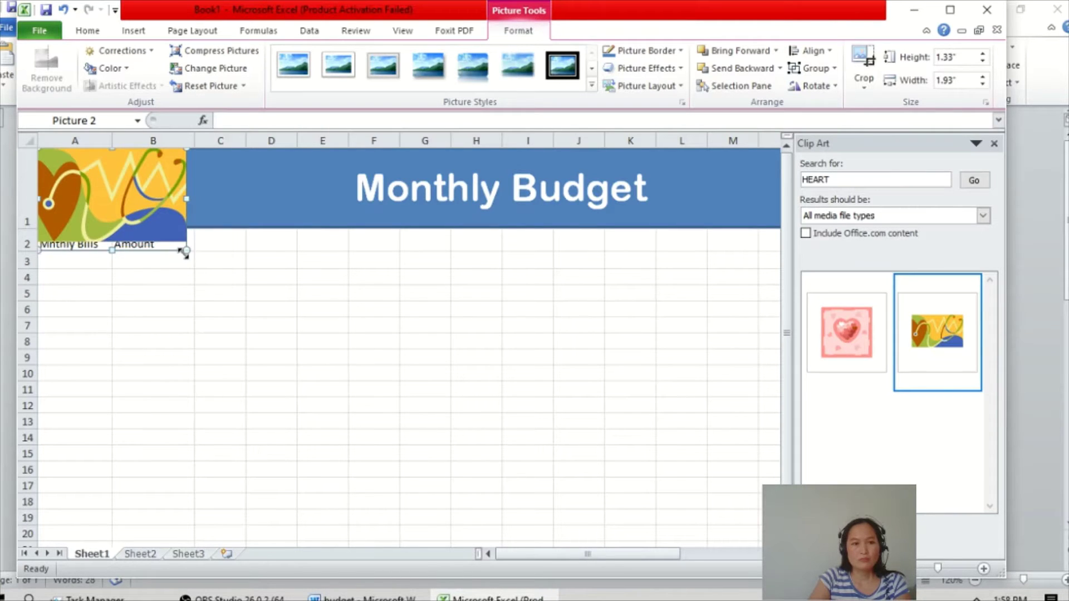
{"action": "left_click_drag", "start_coordinate": [113, 251], "coordinate": [113, 226]}
{"action": "left_click", "coordinate": [253, 296]}
Step: Duplicate the heart picture to the banner's right end and set row 1 to 81.00 high
{"action": "left_click", "coordinate": [162, 206]}
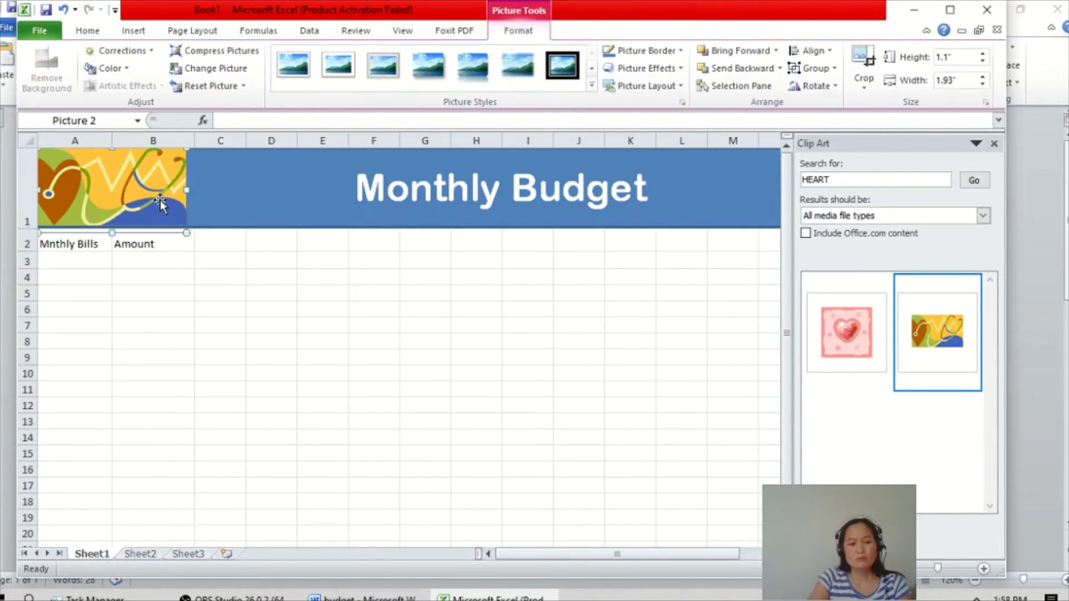
{"action": "key", "text": "ctrl+v"}
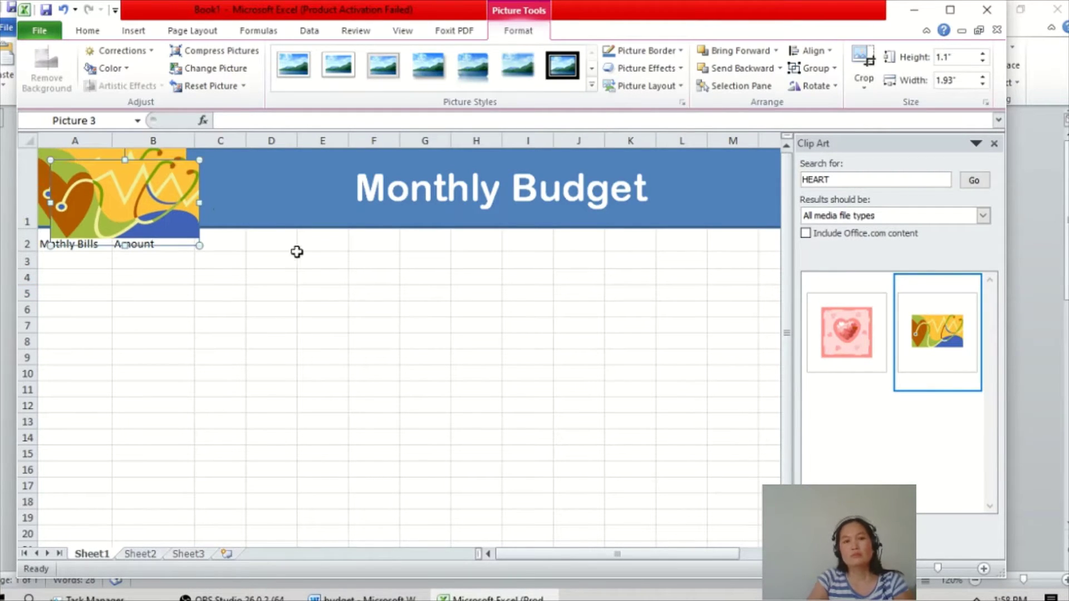
{"action": "left_click", "coordinate": [994, 143]}
{"action": "left_click_drag", "start_coordinate": [203, 200], "coordinate": [911, 190]}
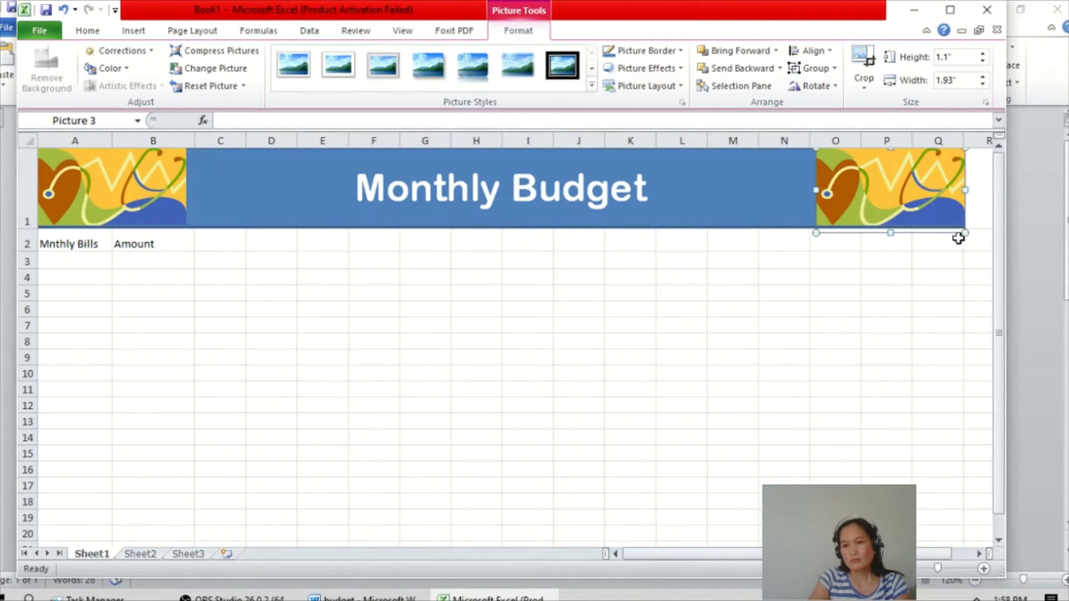
{"action": "left_click", "coordinate": [897, 307]}
{"action": "left_click", "coordinate": [909, 221]}
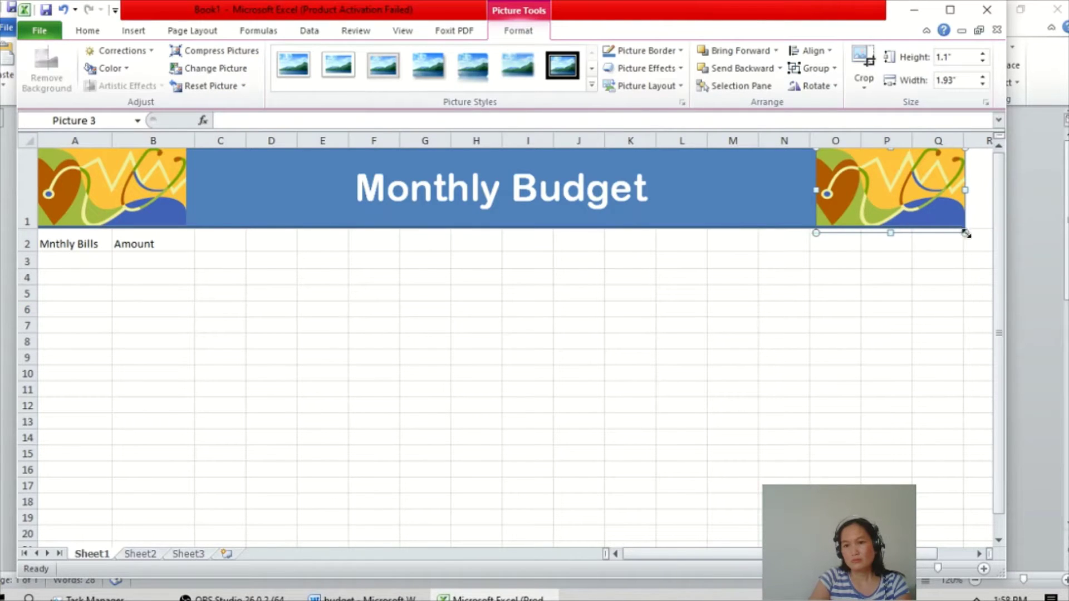
{"action": "left_click", "coordinate": [907, 281]}
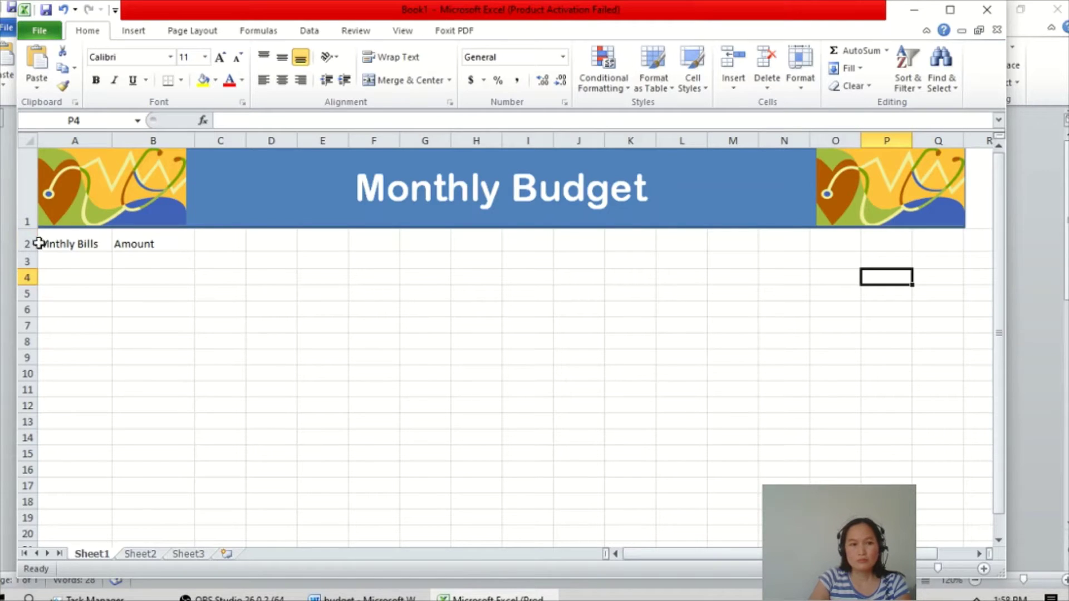
{"action": "left_click_drag", "start_coordinate": [26, 227], "coordinate": [25, 233]}
{"action": "left_click", "coordinate": [514, 342]}
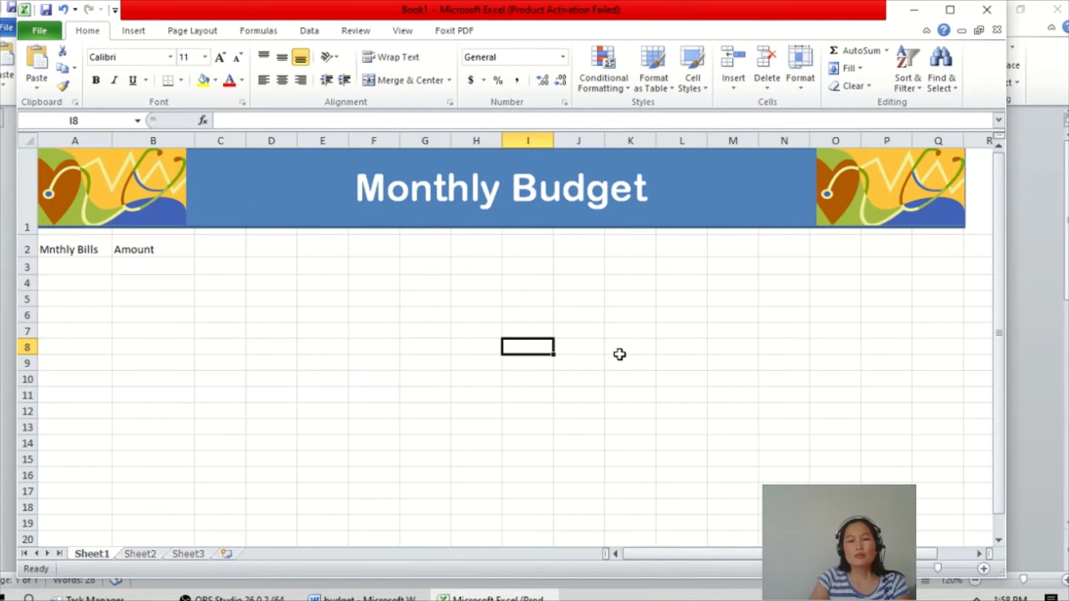
Step: Draw a second rectangle over cells K2:N9 below the banner
{"action": "left_click", "coordinate": [685, 280]}
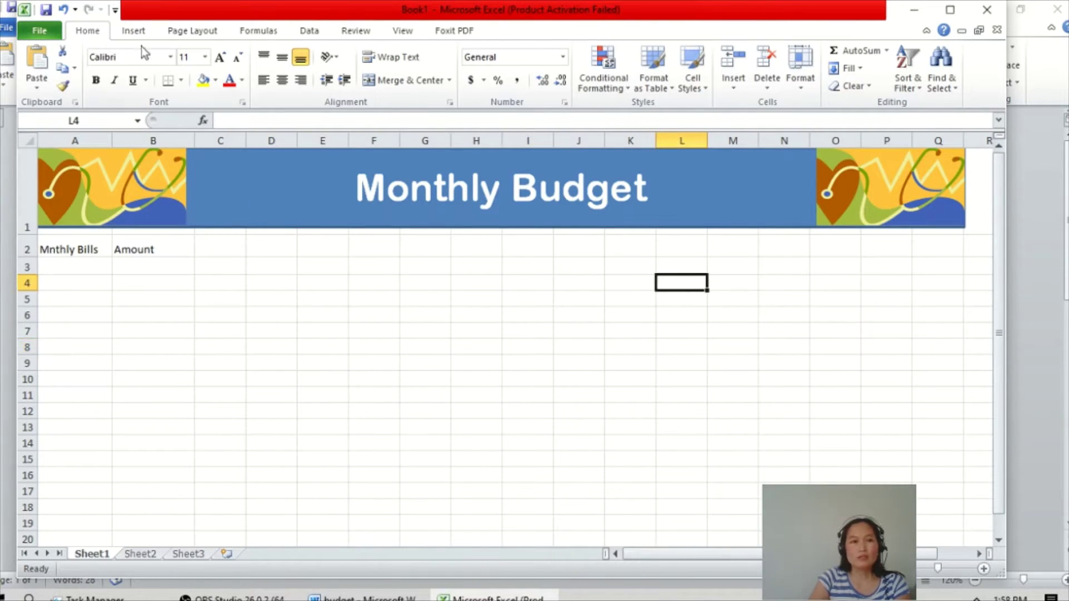
{"action": "left_click", "coordinate": [196, 34]}
{"action": "left_click", "coordinate": [136, 33]}
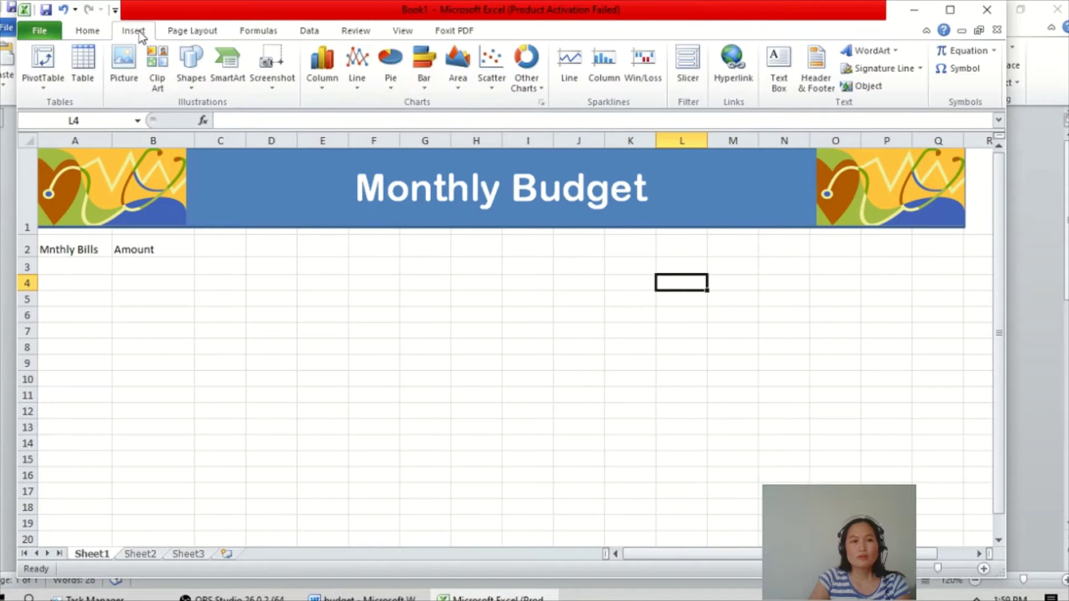
{"action": "left_click", "coordinate": [191, 80]}
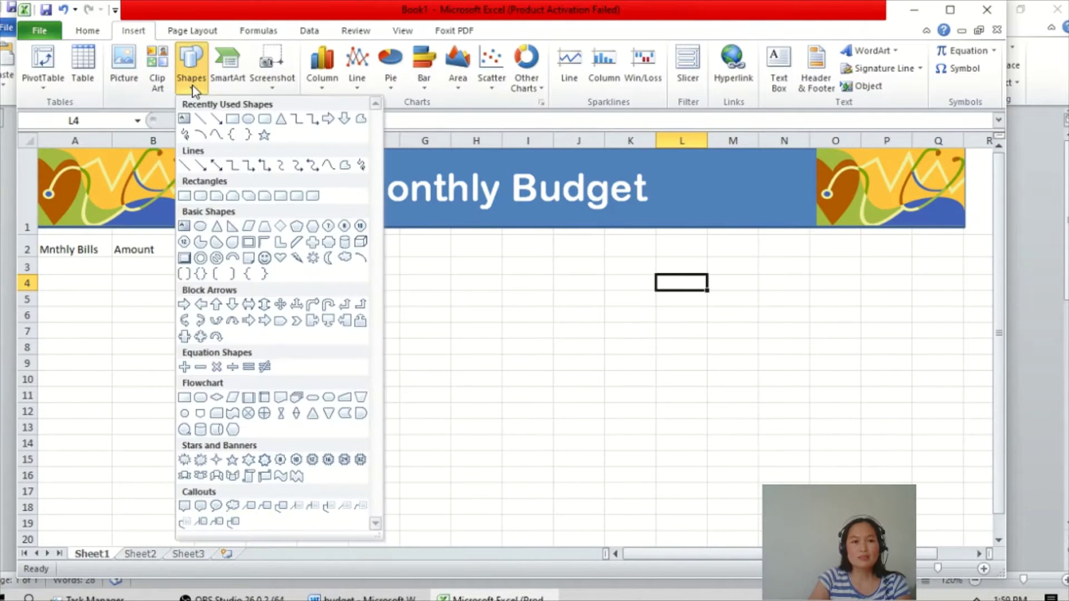
{"action": "left_click", "coordinate": [185, 196]}
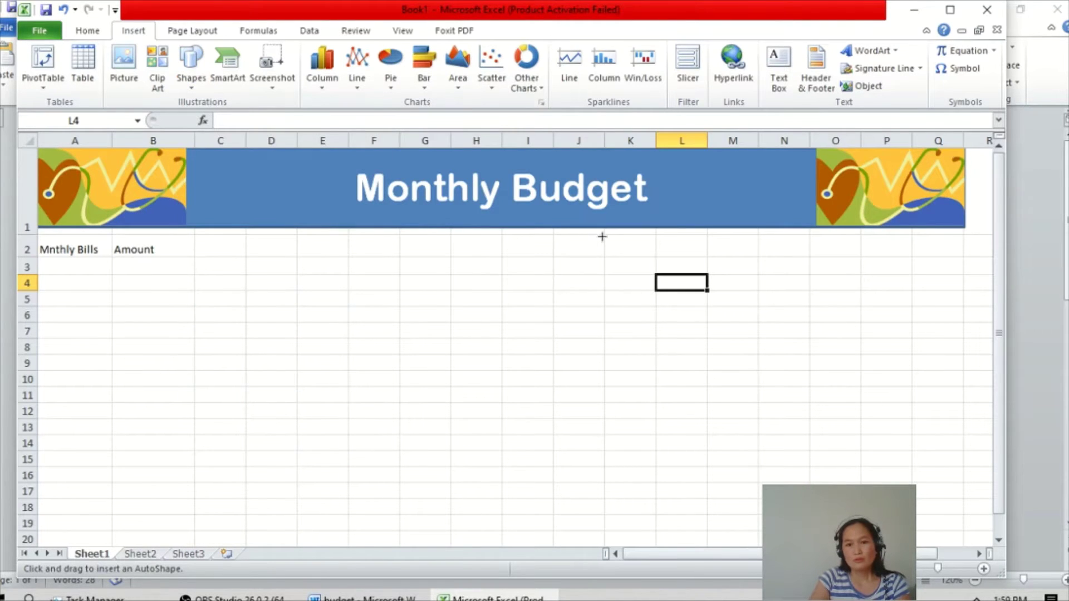
{"action": "mouse_move", "coordinate": [602, 237]}
{"action": "left_mouse_down"}
{"action": "mouse_move", "coordinate": [616, 350]}
{"action": "mouse_move", "coordinate": [843, 374]}
{"action": "mouse_move", "coordinate": [861, 363]}
{"action": "left_mouse_up"}
Step: Type 'Monthly Budget : 60000' inside the new rectangle and select all its text
{"action": "right_click", "coordinate": [742, 311]}
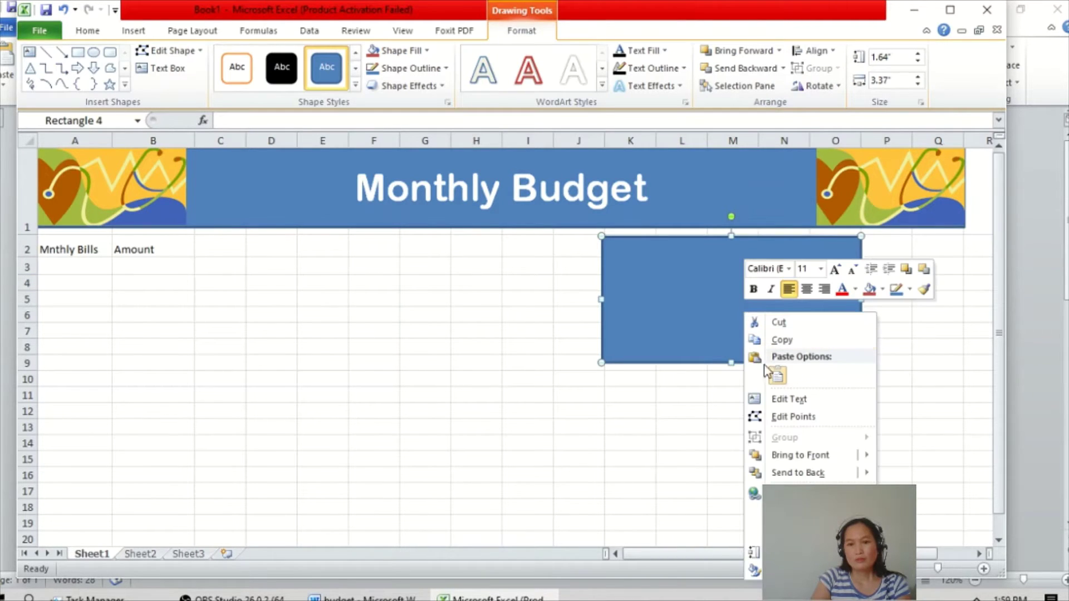
{"action": "left_click", "coordinate": [774, 398]}
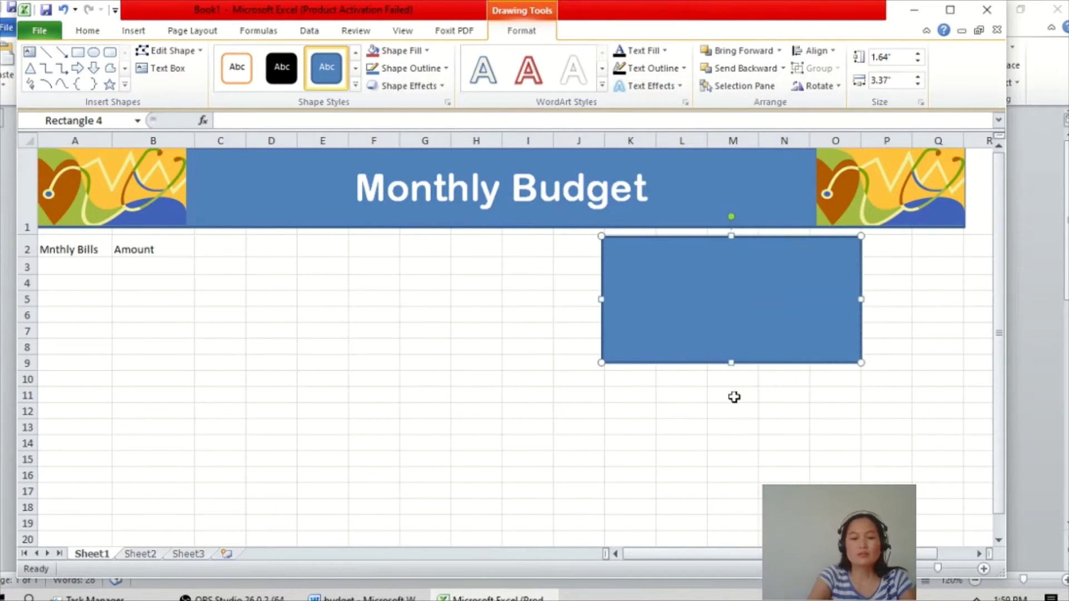
{"action": "type", "text": "M"}
{"action": "key", "text": "Caps_Lock"}
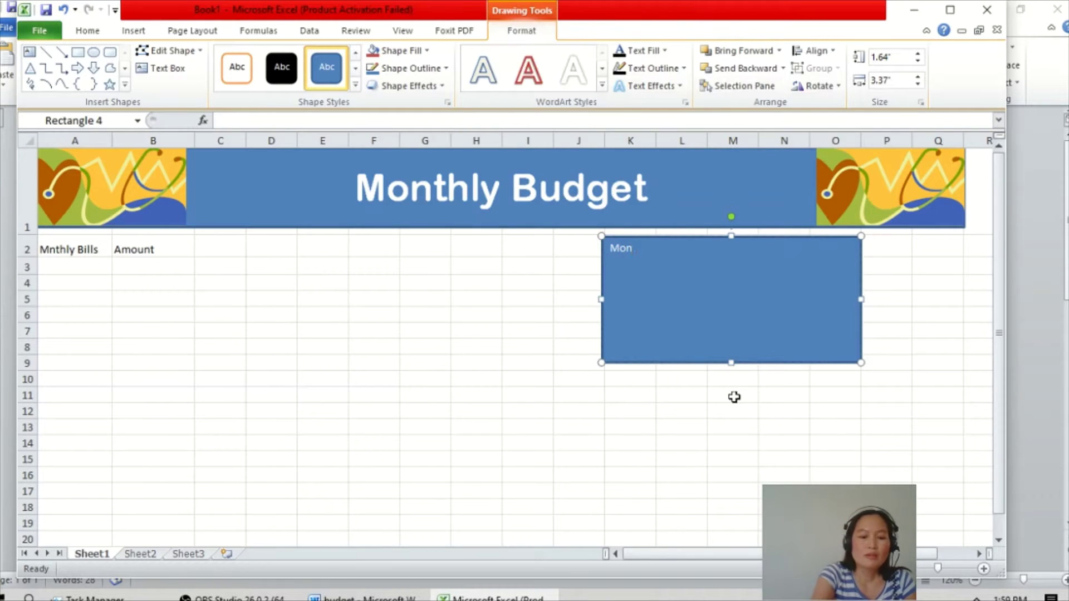
{"action": "type", "text": "onthly"}
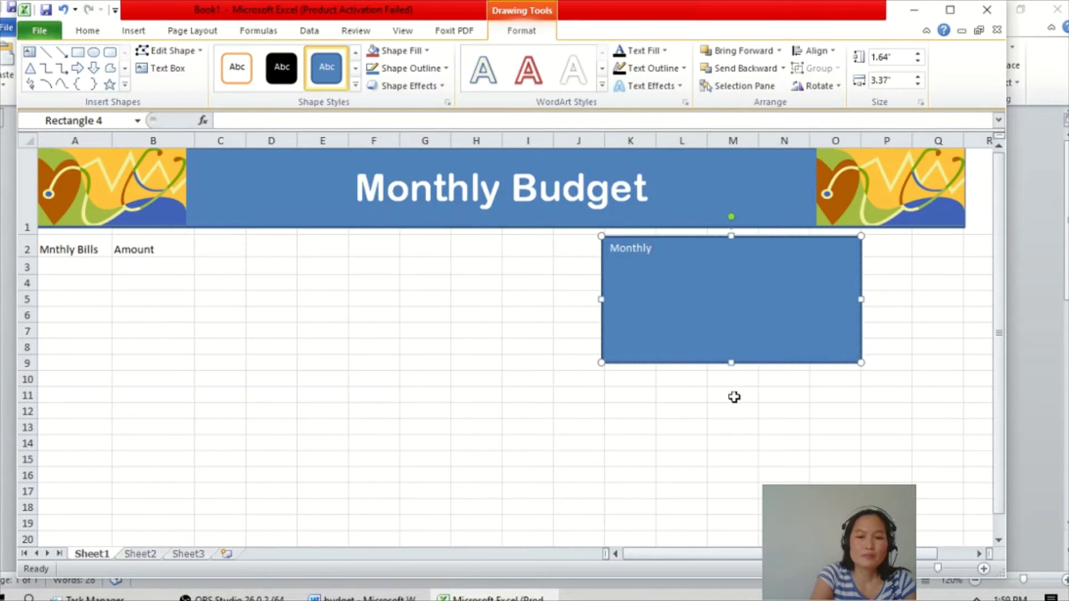
{"action": "key", "text": "Caps_Lock"}
{"action": "type", "text": "B"}
{"action": "key", "text": "Caps_Lock"}
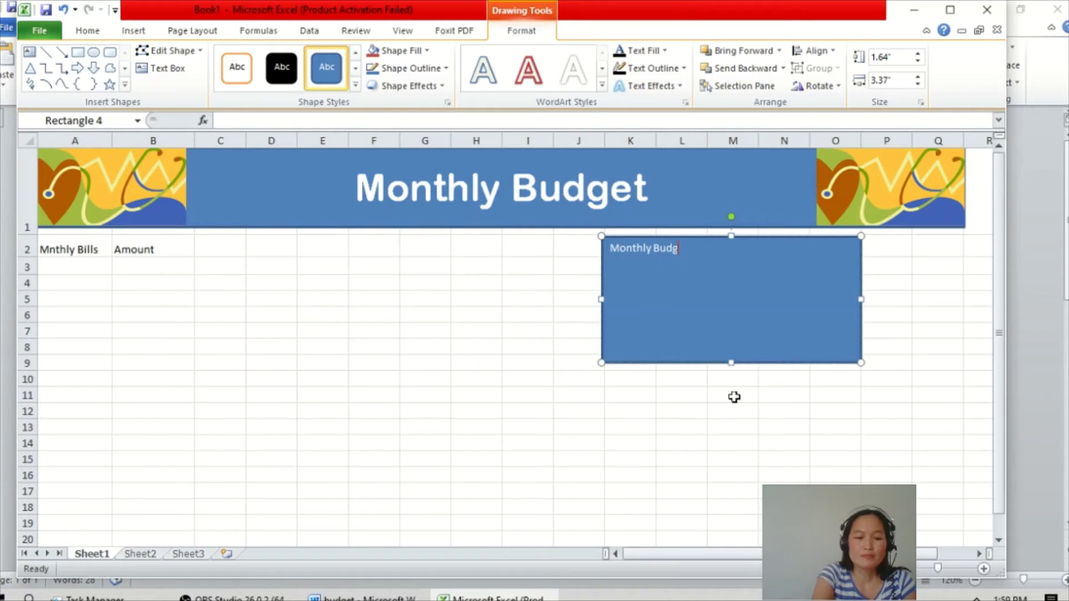
{"action": "type", "text": "udget"}
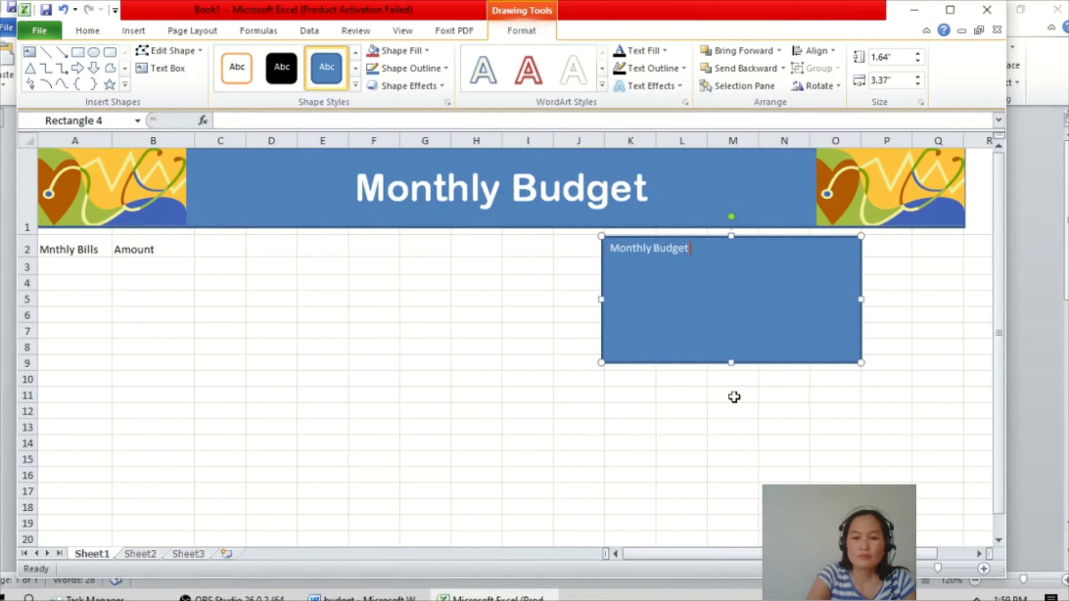
{"action": "type", "text": " : 60000"}
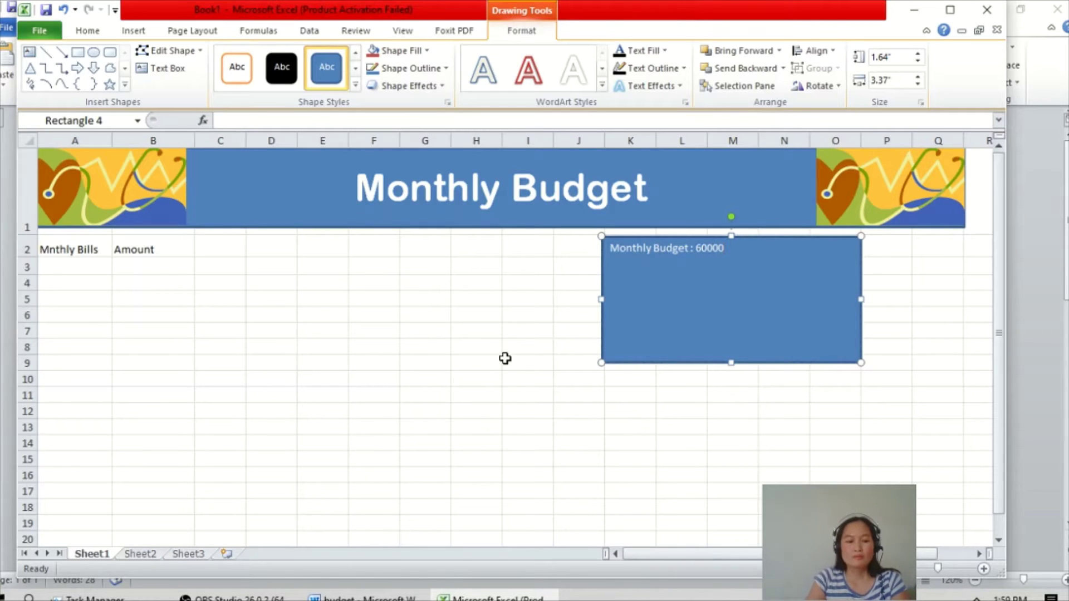
{"action": "key", "text": "ctrl+a"}
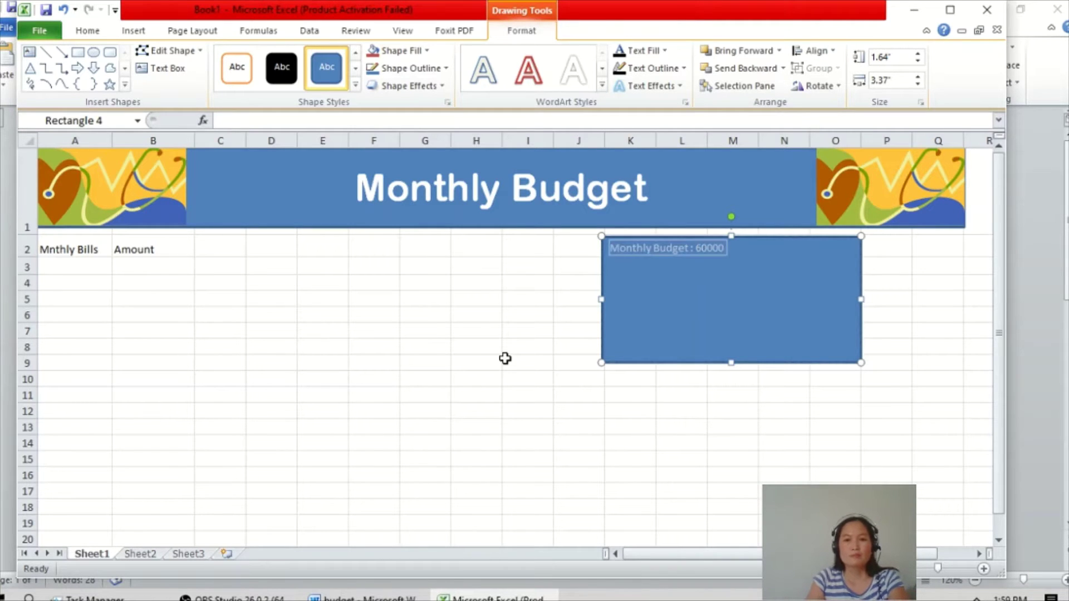
Step: Format the budget box text as 20 pt Cambria, centred horizontally and vertically
{"action": "left_click", "coordinate": [89, 31]}
{"action": "left_click", "coordinate": [204, 57]}
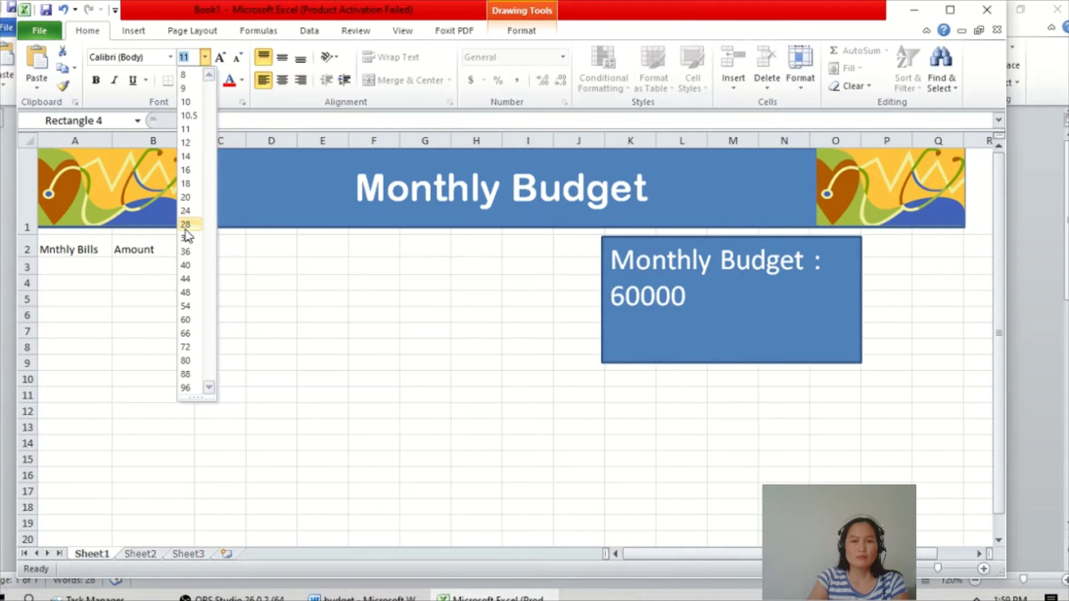
{"action": "left_click", "coordinate": [187, 197]}
{"action": "left_click", "coordinate": [282, 57]}
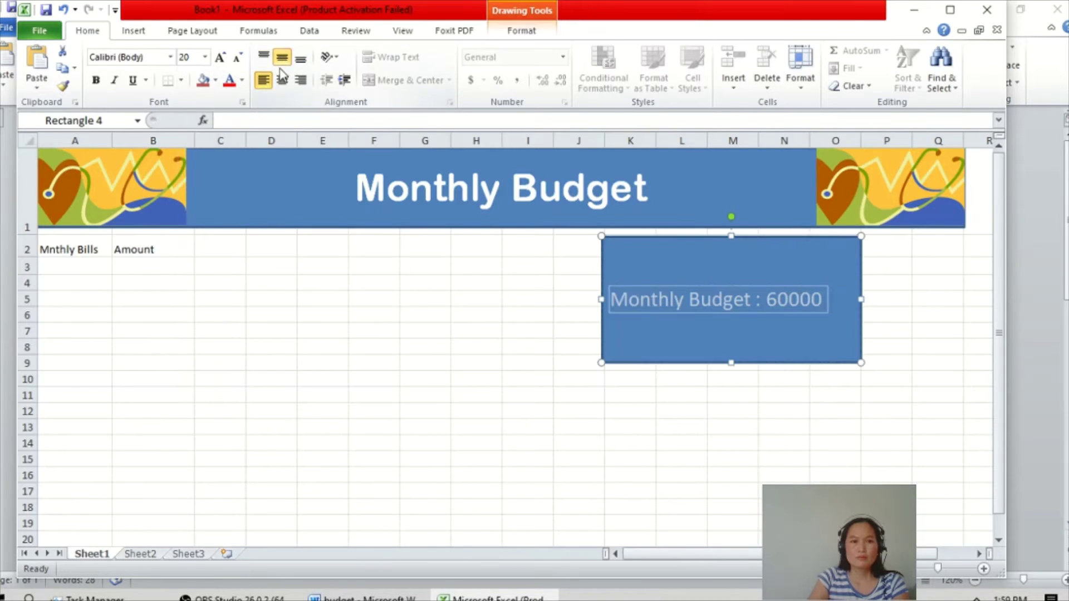
{"action": "left_click", "coordinate": [281, 80]}
{"action": "left_click", "coordinate": [300, 58]}
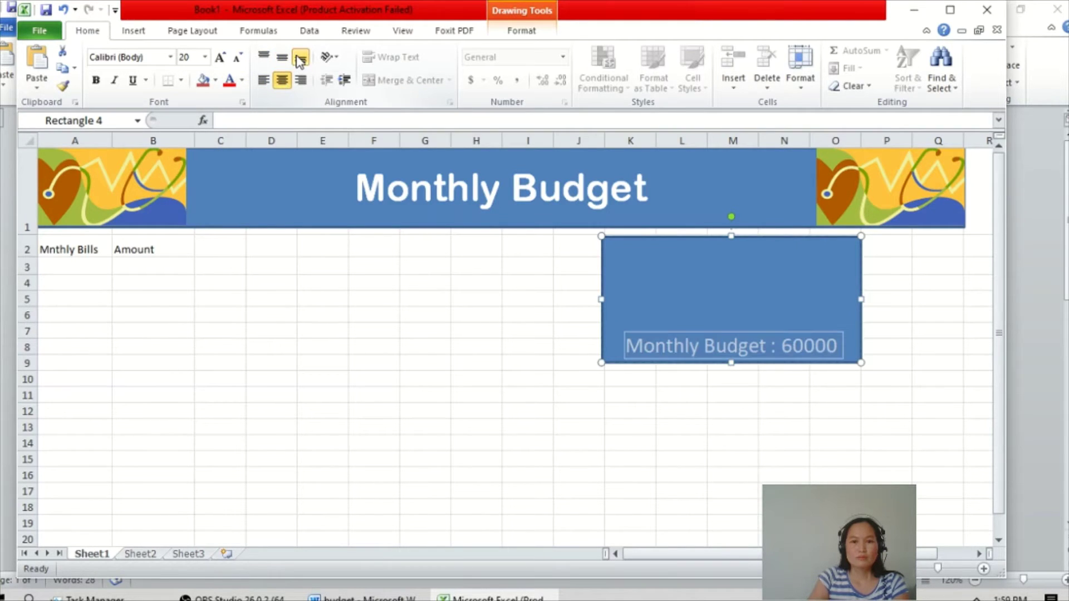
{"action": "left_click", "coordinate": [282, 58]}
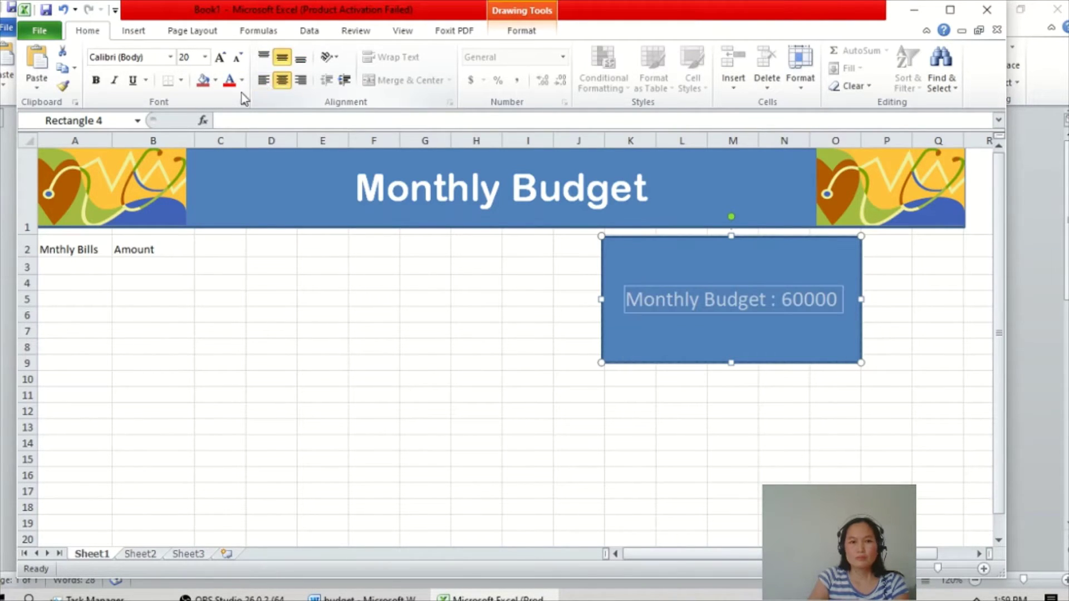
{"action": "left_click", "coordinate": [171, 57]}
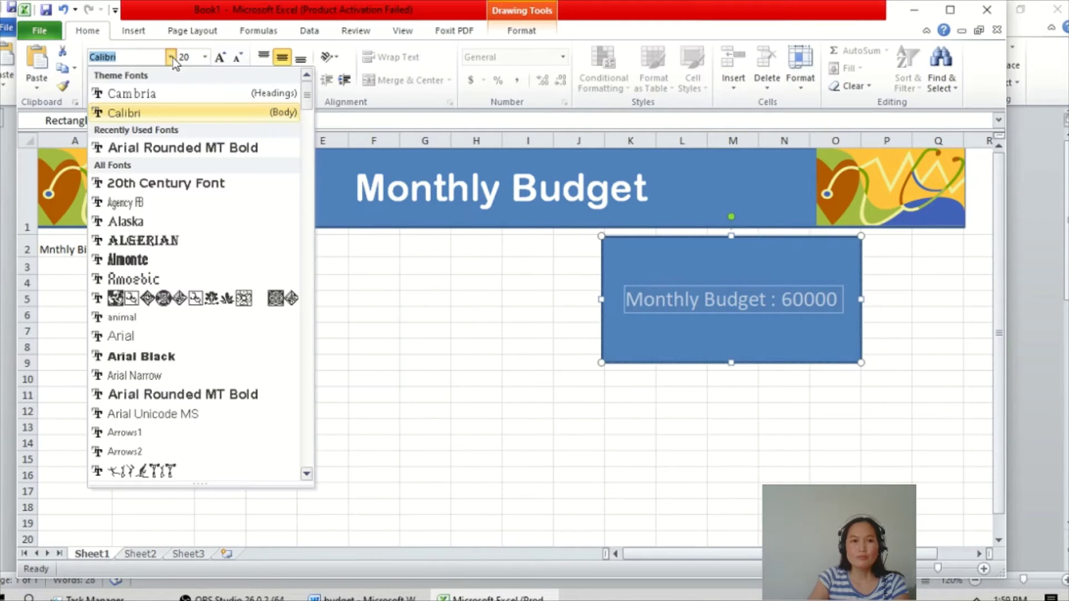
{"action": "left_click", "coordinate": [158, 97]}
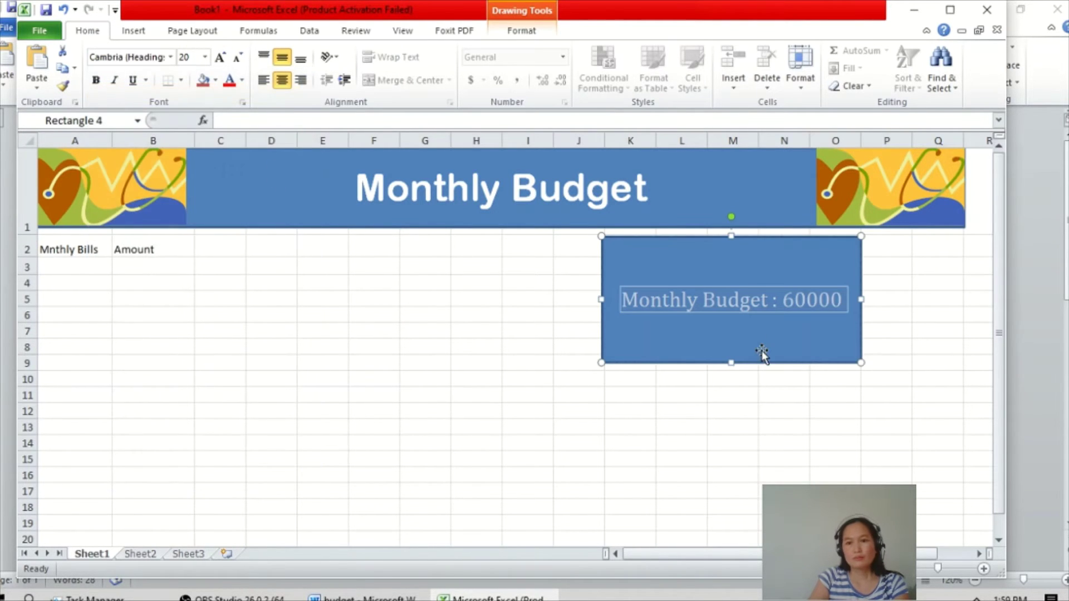
Step: Set both the budget box text and the banner title to the automatic black font colour
{"action": "key", "text": "Left"}
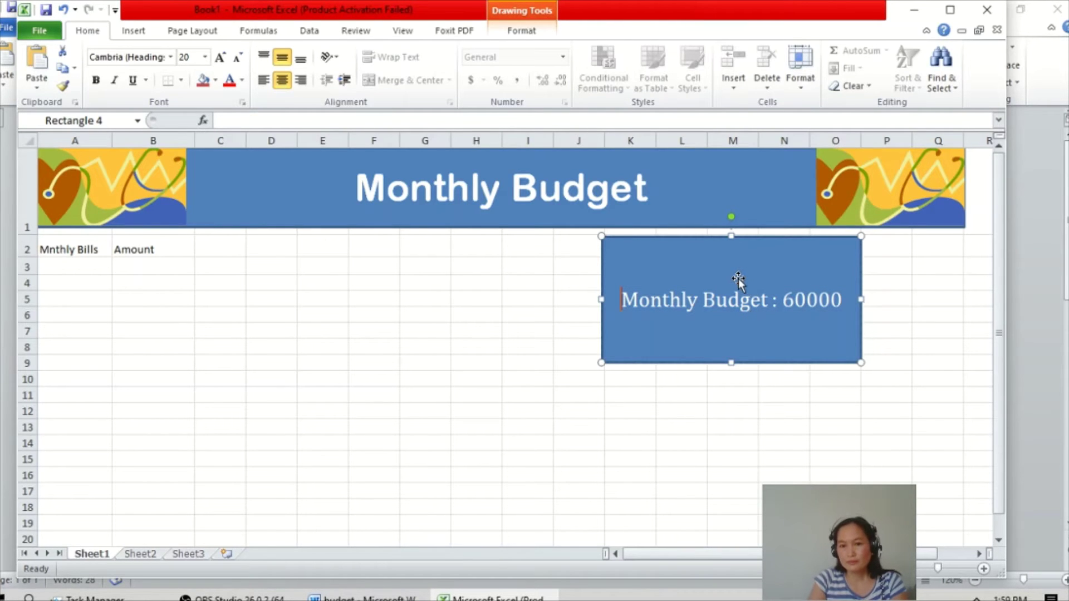
{"action": "key", "text": "Up"}
{"action": "key", "text": "Up"}
{"action": "key", "text": "Up"}
{"action": "key", "text": "Up"}
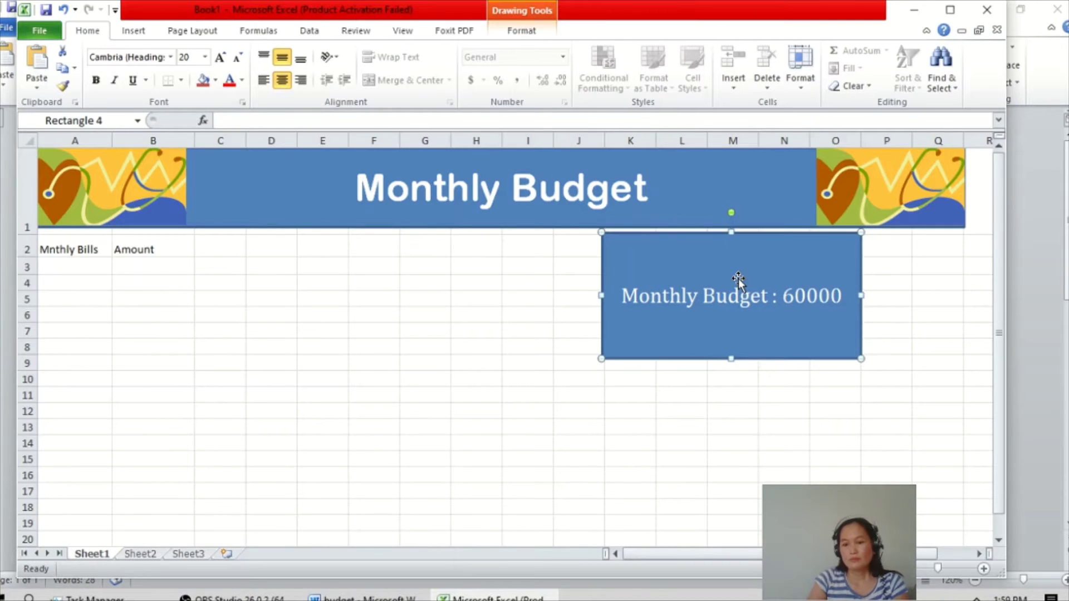
{"action": "key", "text": "Down"}
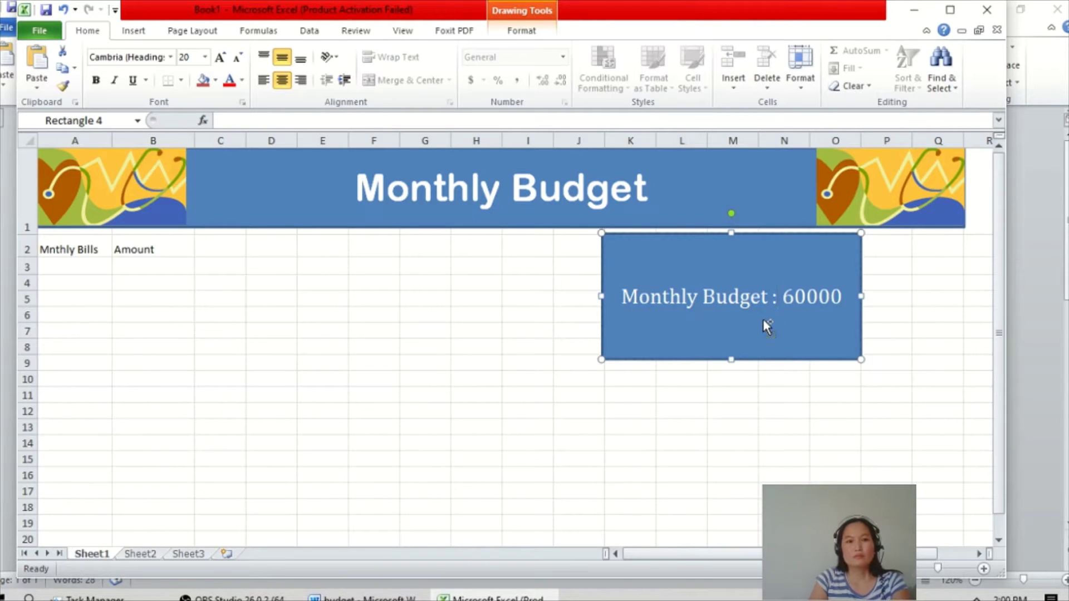
{"action": "key", "text": "ctrl+a"}
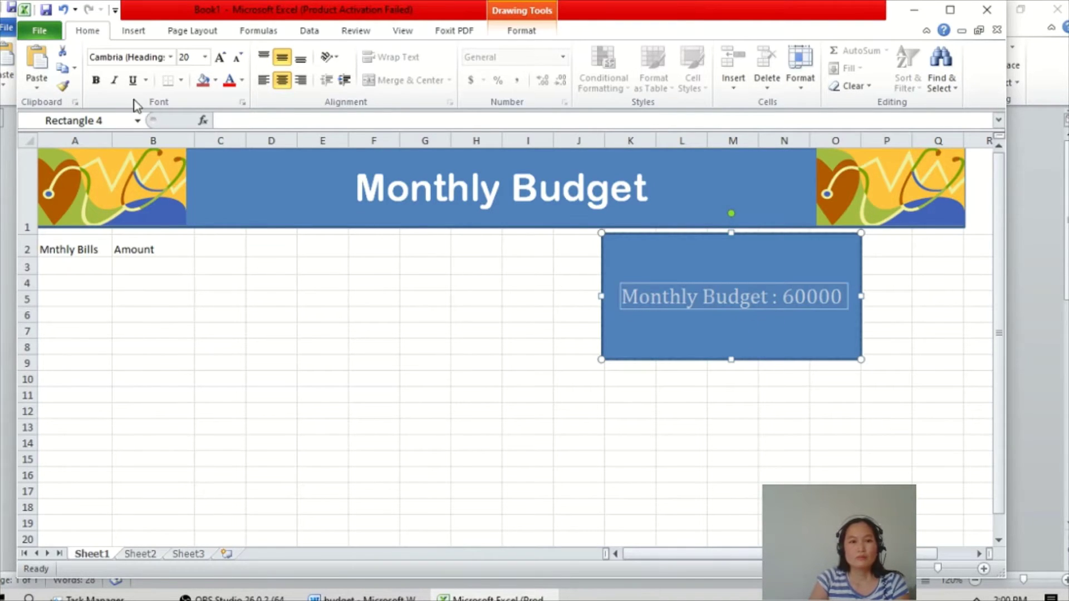
{"action": "left_click", "coordinate": [241, 80]}
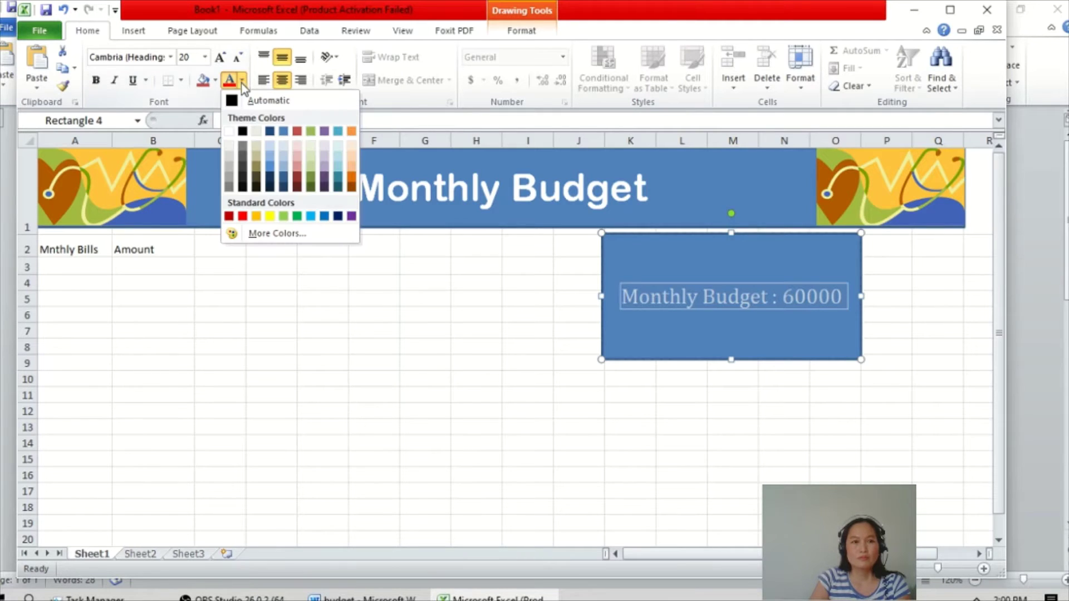
{"action": "left_click", "coordinate": [281, 102]}
{"action": "left_click", "coordinate": [570, 188]}
{"action": "key", "text": "ctrl+a"}
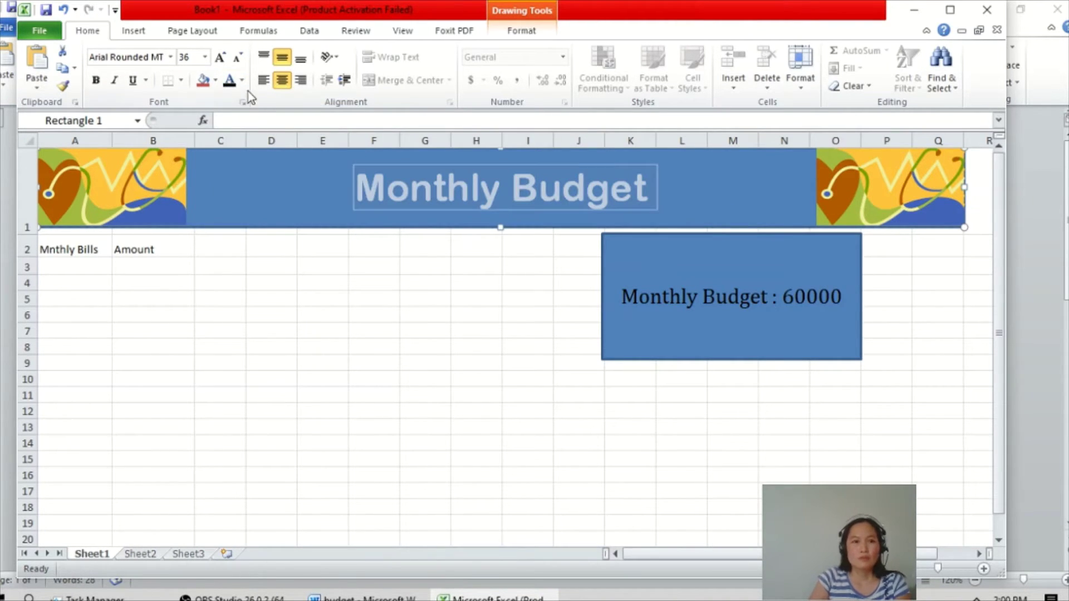
{"action": "left_click", "coordinate": [242, 80]}
{"action": "left_click", "coordinate": [257, 101]}
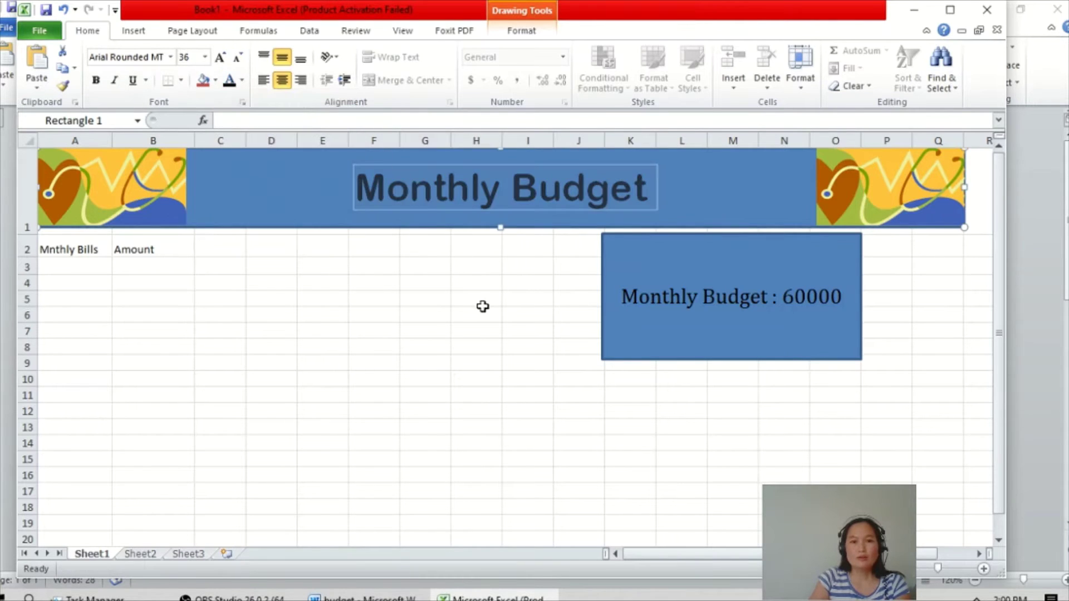
{"action": "left_click", "coordinate": [478, 363]}
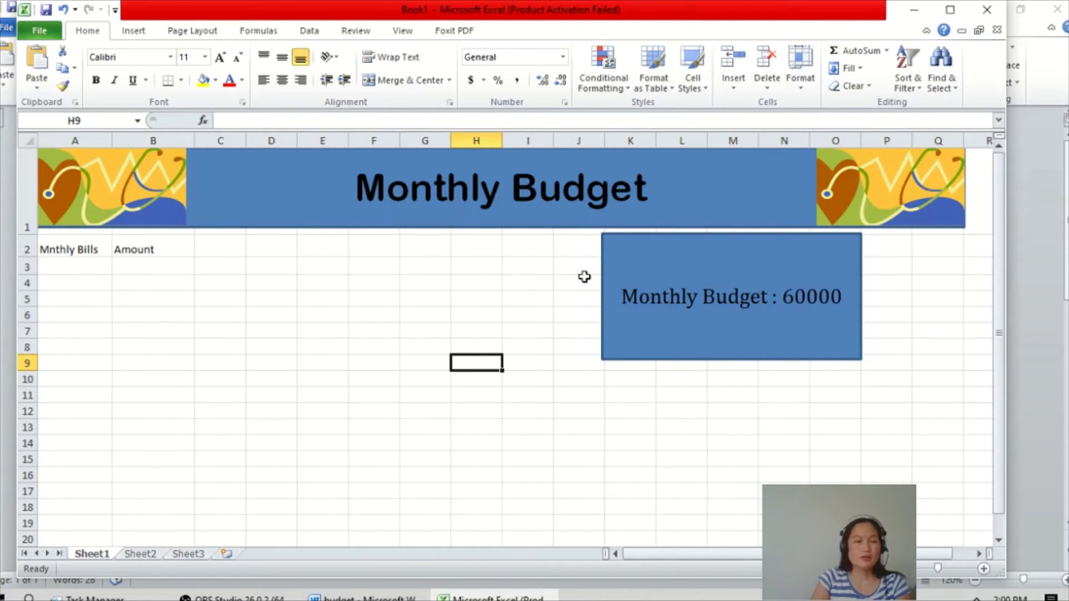
Step: Enter Car Loan in A3 and Housing Loan in A4, checking the Word bill list
{"action": "left_click", "coordinate": [67, 266]}
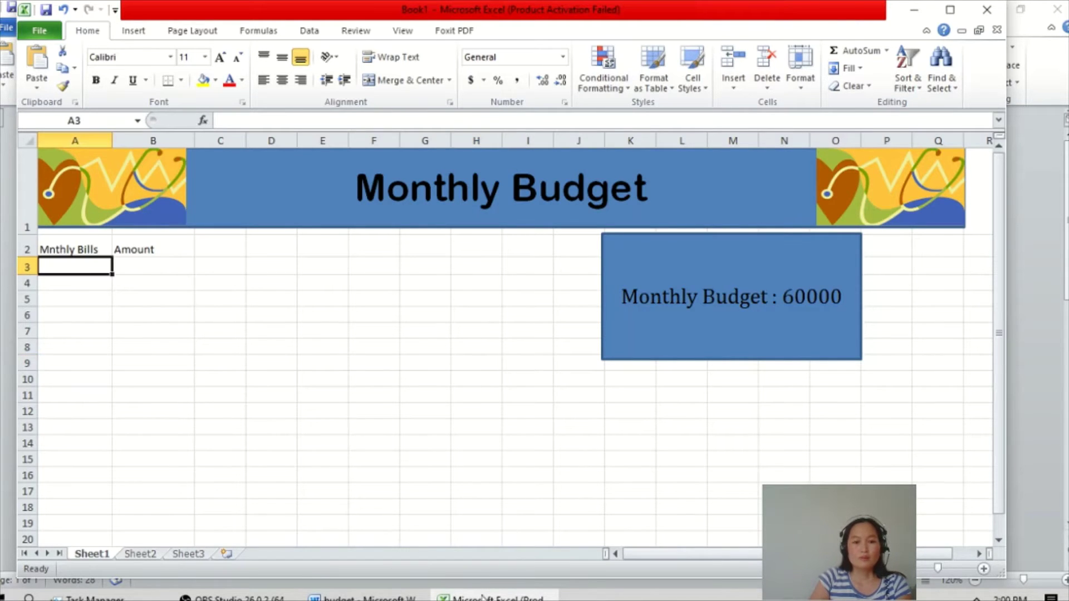
{"action": "left_click", "coordinate": [362, 597]}
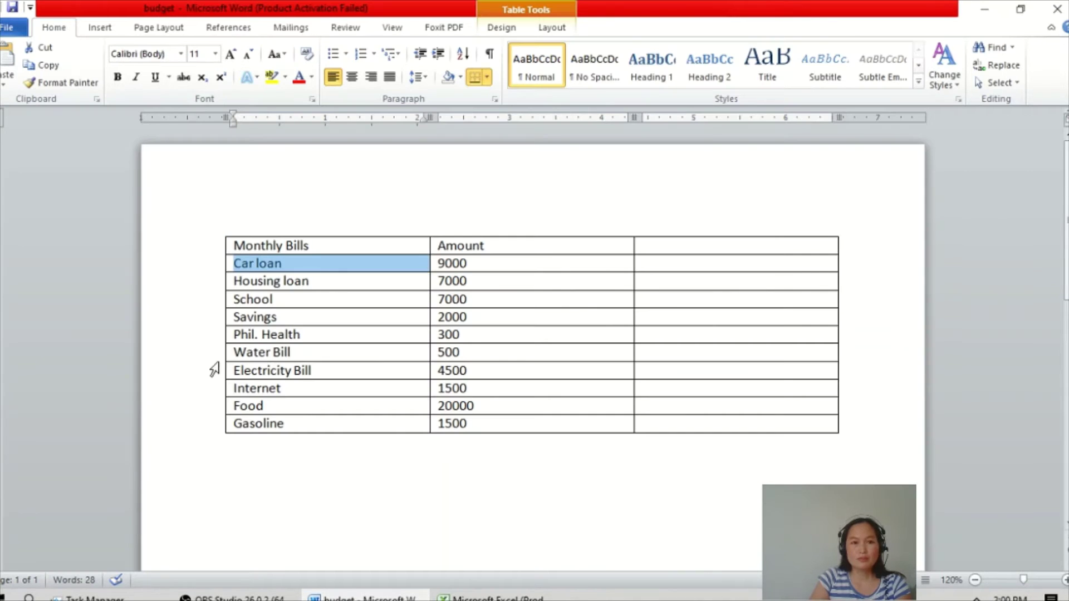
{"action": "left_click", "coordinate": [496, 596]}
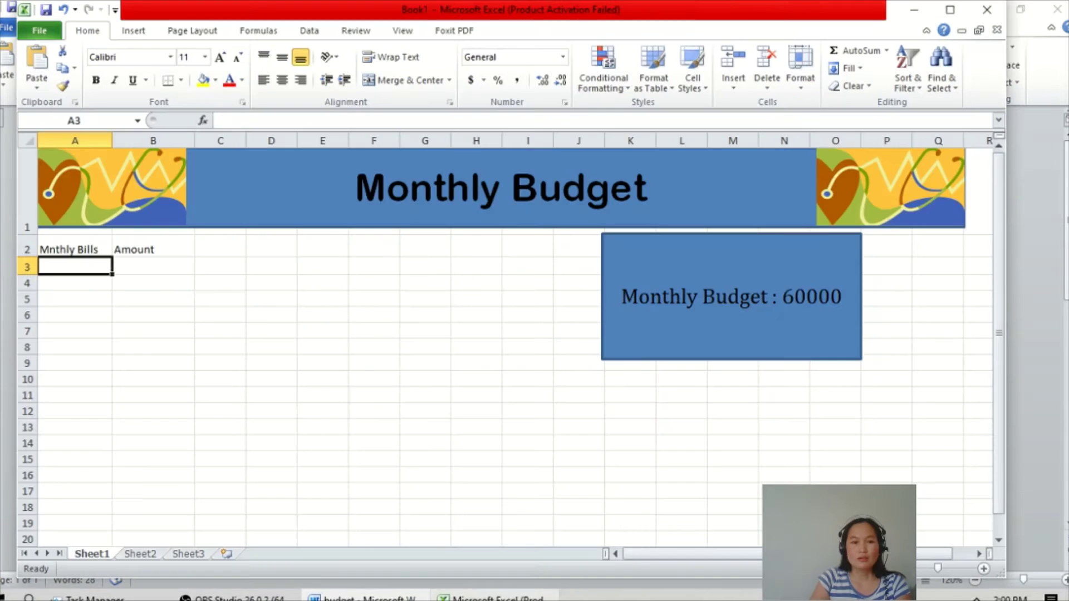
{"action": "key", "text": "Caps_Lock"}
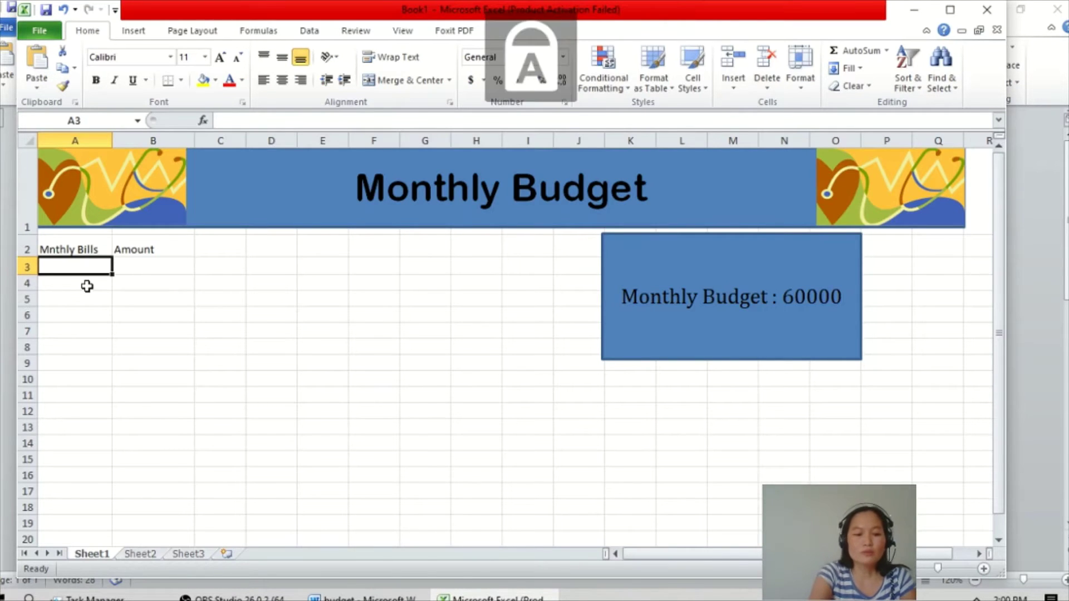
{"action": "type", "text": "C"}
{"action": "key", "text": "Caps_Lock"}
{"action": "type", "text": "ar"}
{"action": "key", "text": "Caps_Lock"}
{"action": "type", "text": "L"}
{"action": "key", "text": "Caps_Lock"}
{"action": "type", "text": "oan"}
{"action": "key", "text": "Return"}
{"action": "key", "text": "Return"}
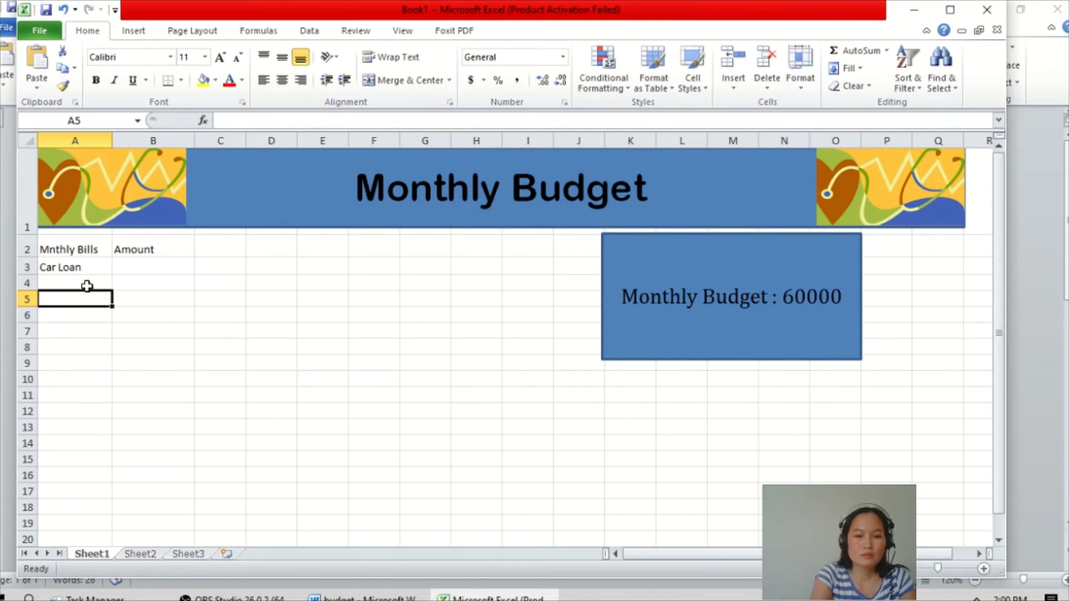
{"action": "key", "text": "BackSpace"}
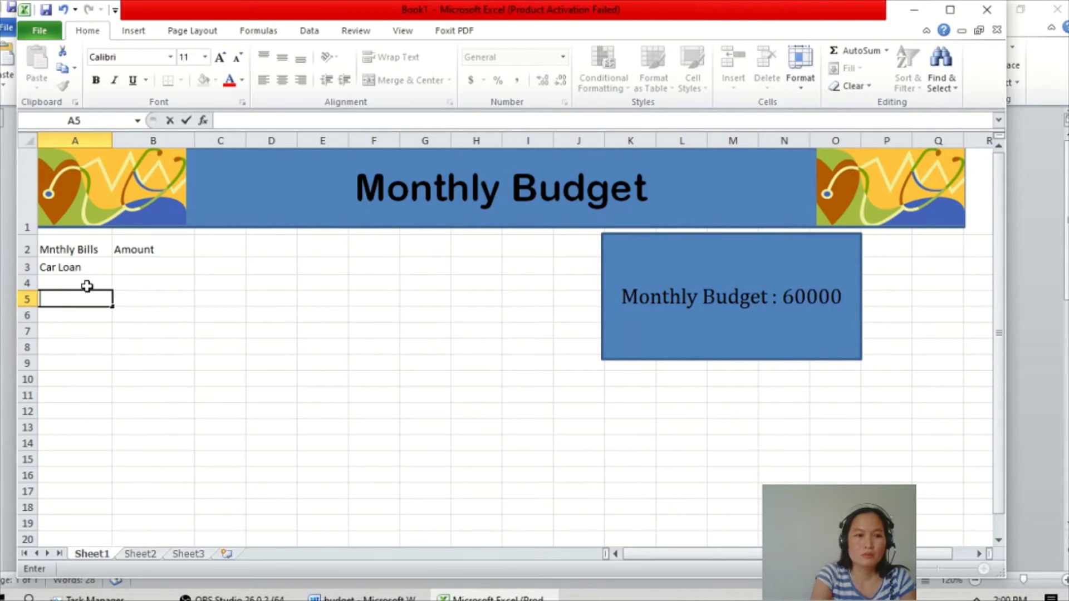
{"action": "left_click", "coordinate": [87, 286]}
{"action": "key", "text": "Caps_Lock"}
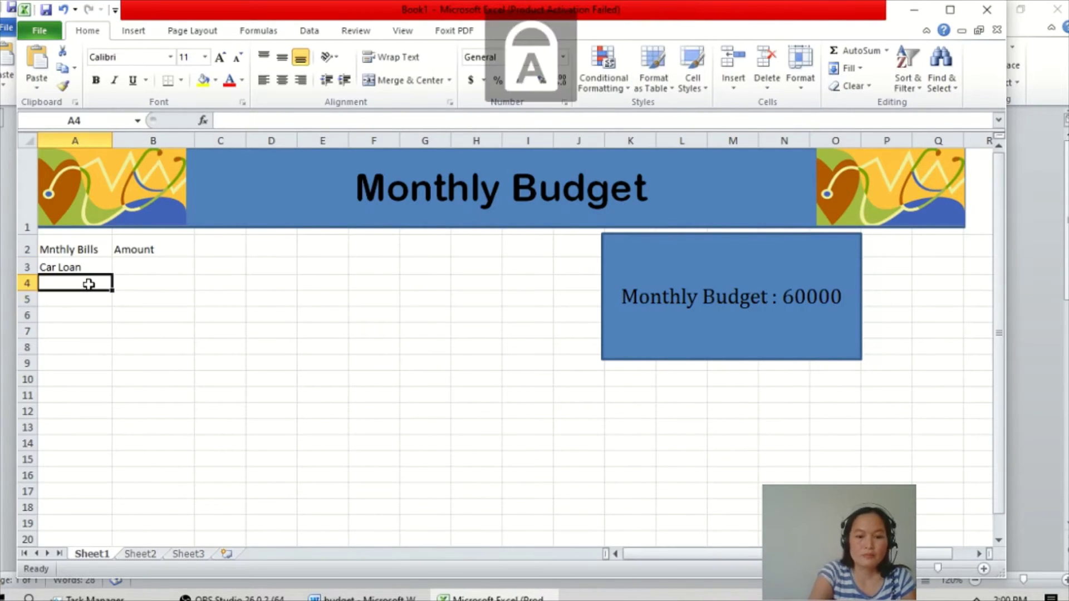
{"action": "type", "text": "H"}
{"action": "key", "text": "Caps_Lock"}
{"action": "type", "text": "ousing"}
{"action": "key", "text": "Caps_Lock"}
{"action": "type", "text": "L"}
{"action": "key", "text": "Caps_Lock"}
{"action": "type", "text": "oan"}
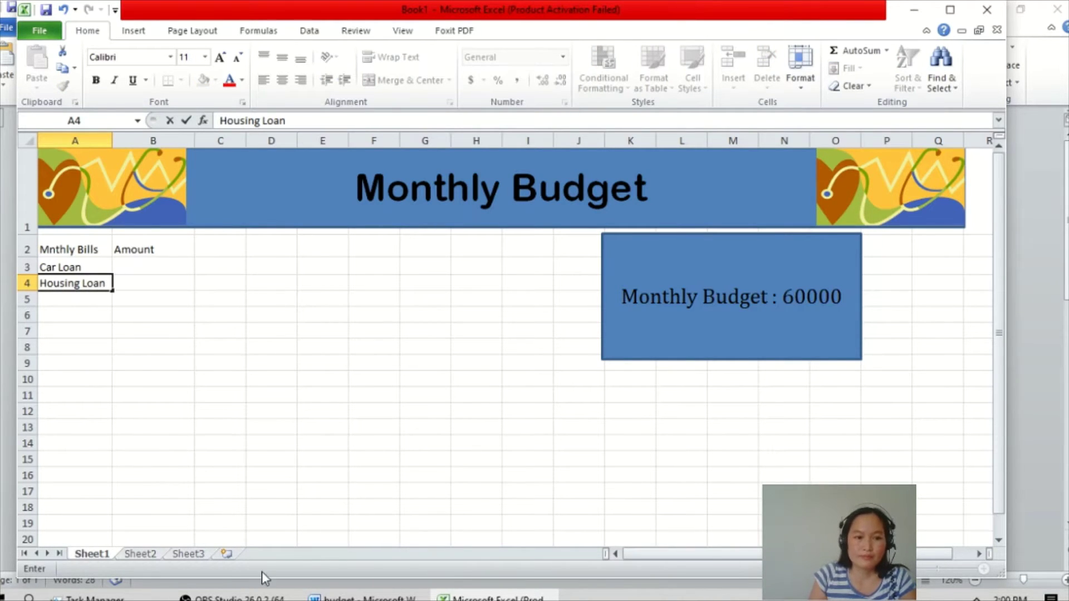
{"action": "left_click", "coordinate": [362, 598]}
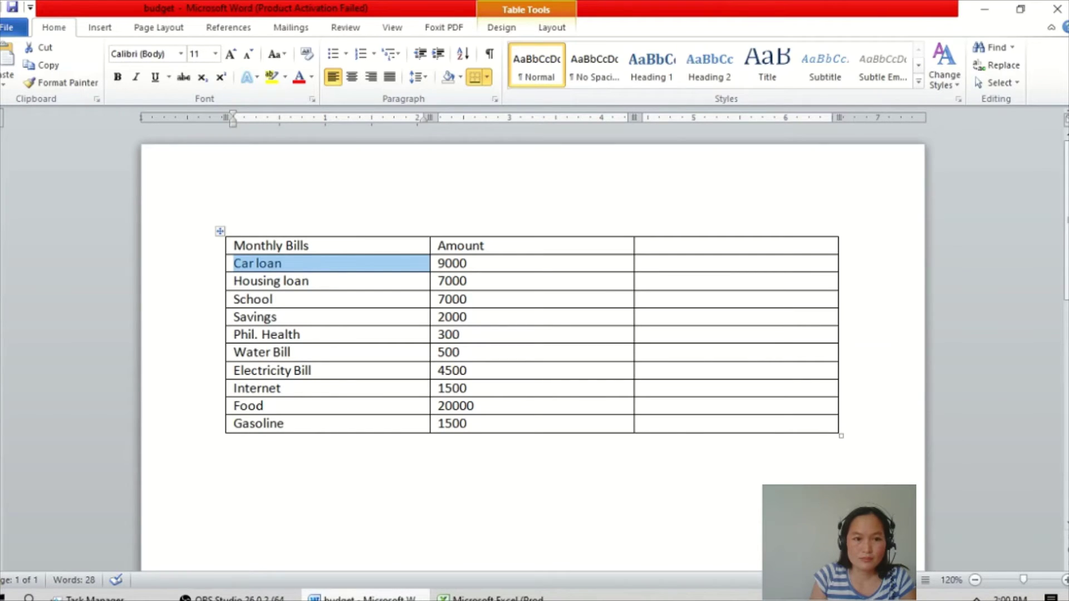
{"action": "left_click", "coordinate": [490, 598]}
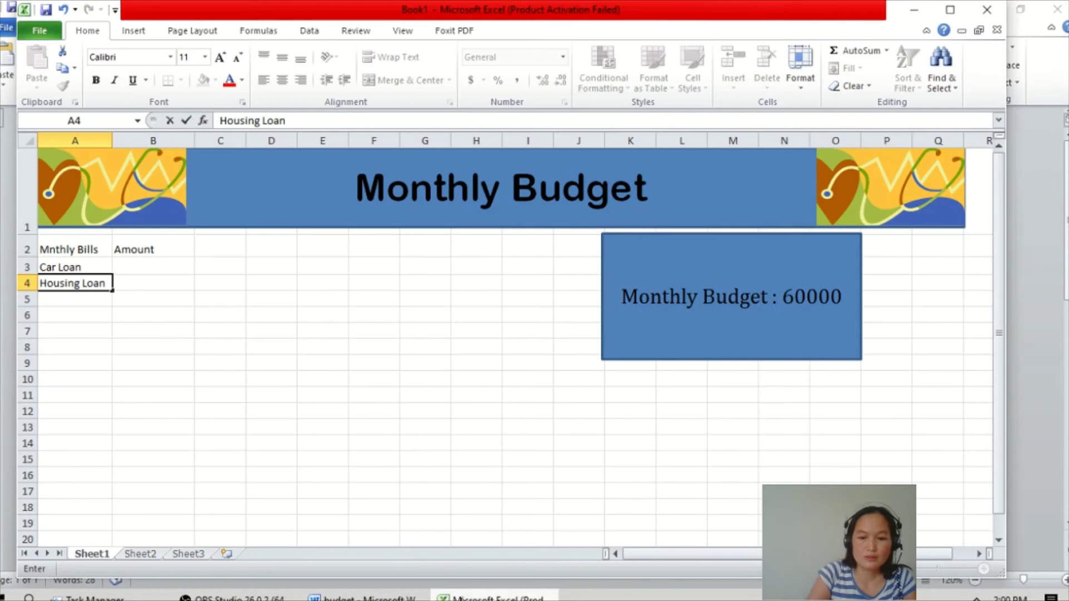
{"action": "key", "text": "Return"}
Step: Add School and Savings in cells A5 and A6
{"action": "key", "text": "Caps_Lock"}
{"action": "type", "text": "S"}
{"action": "key", "text": "Caps_Lock"}
{"action": "type", "text": "c"}
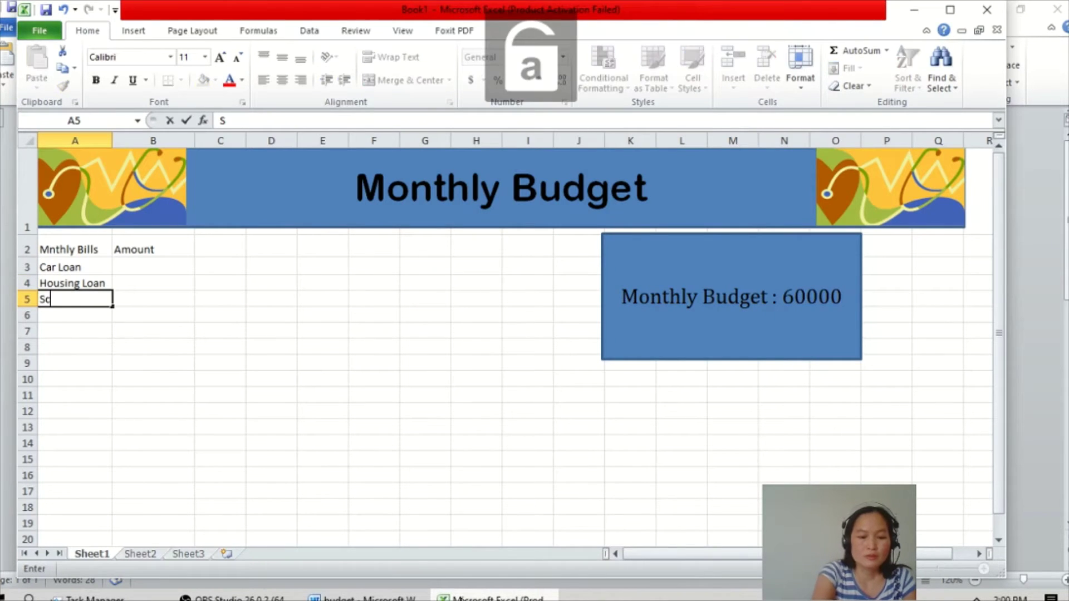
{"action": "type", "text": "hool"}
{"action": "key", "text": "Return"}
{"action": "key", "text": "Caps_Lock"}
{"action": "type", "text": "S"}
{"action": "key", "text": "Caps_Lock"}
{"action": "type", "text": "avings"}
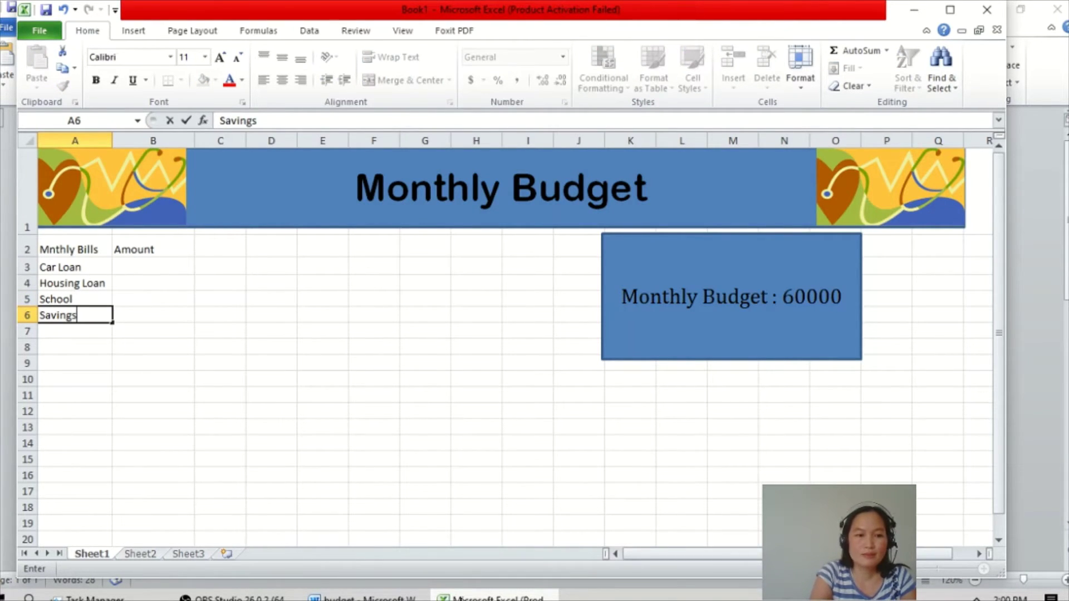
{"action": "key", "text": "Return"}
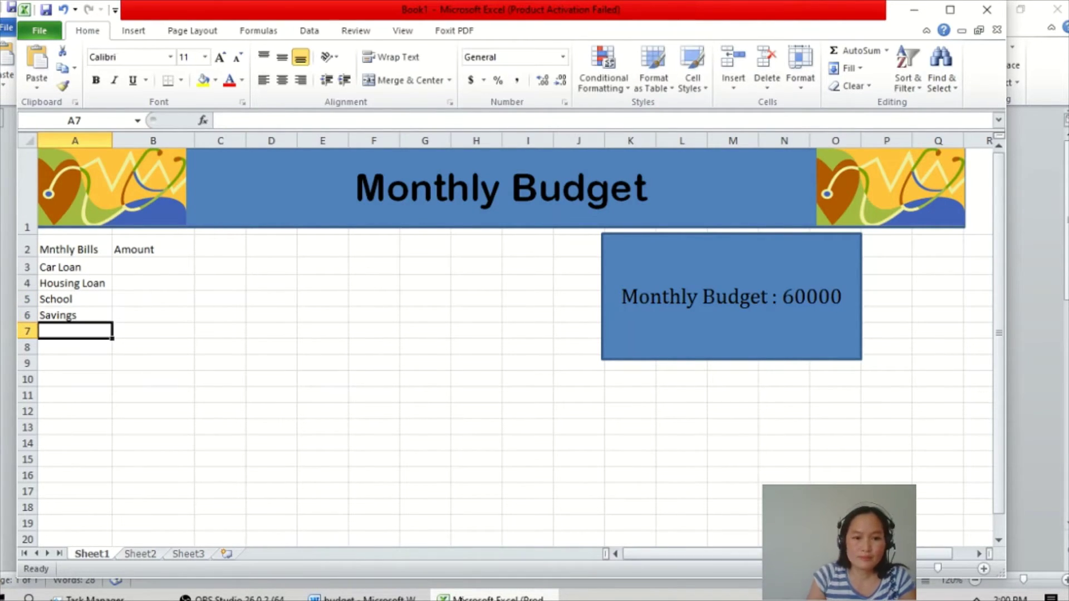
Step: Enter Phil. Health, Water Bill and Electricity Bill in A7:A9
{"action": "left_click", "coordinate": [390, 597]}
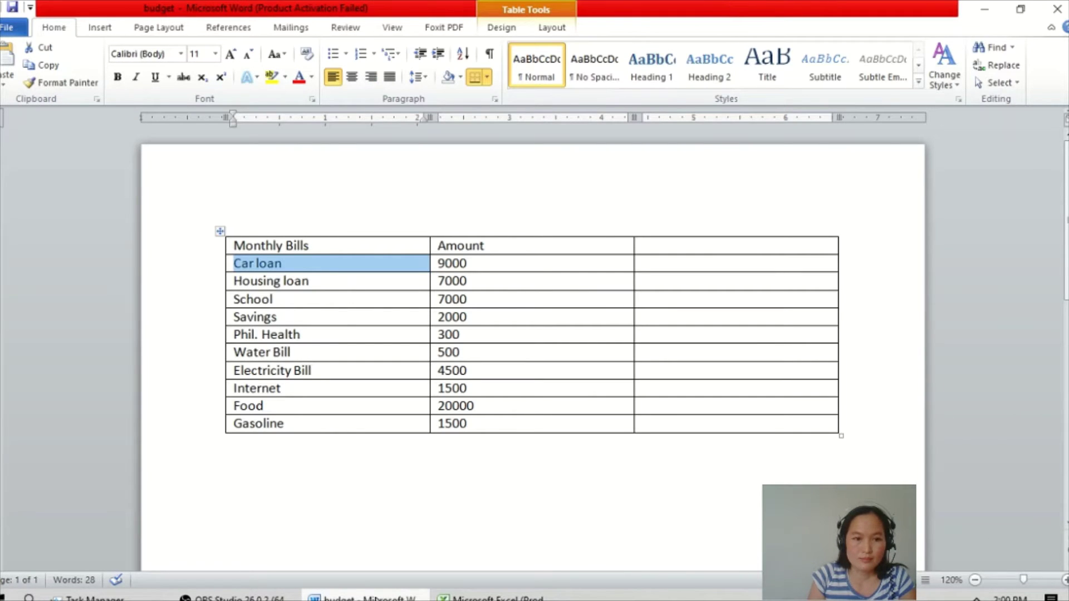
{"action": "left_click", "coordinate": [502, 597]}
{"action": "key", "text": "Caps_Lock"}
{"action": "type", "text": "P"}
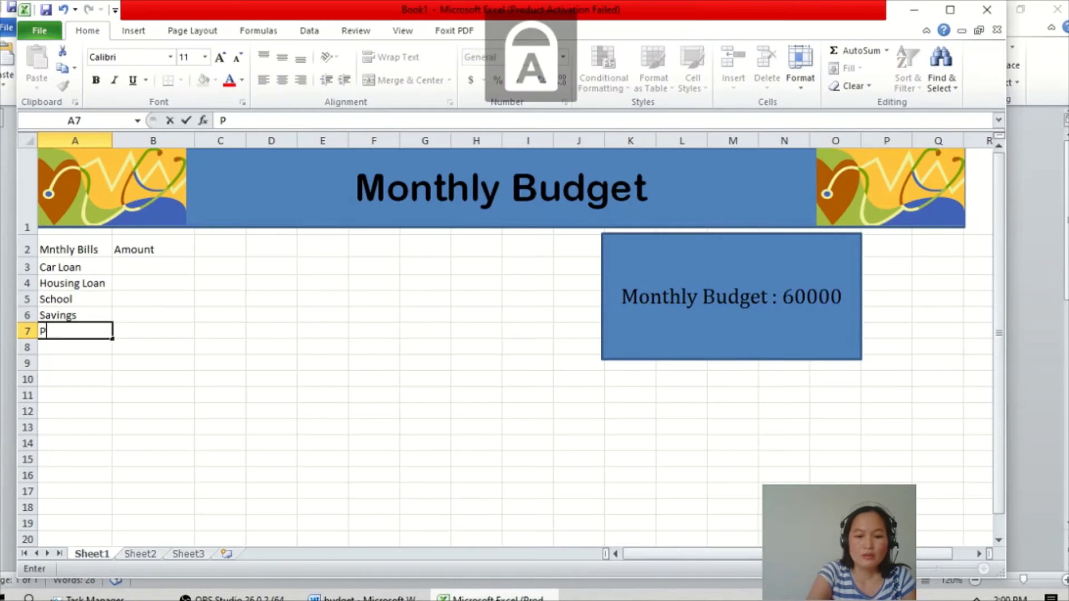
{"action": "key", "text": "Caps_Lock"}
{"action": "type", "text": "hil. H"}
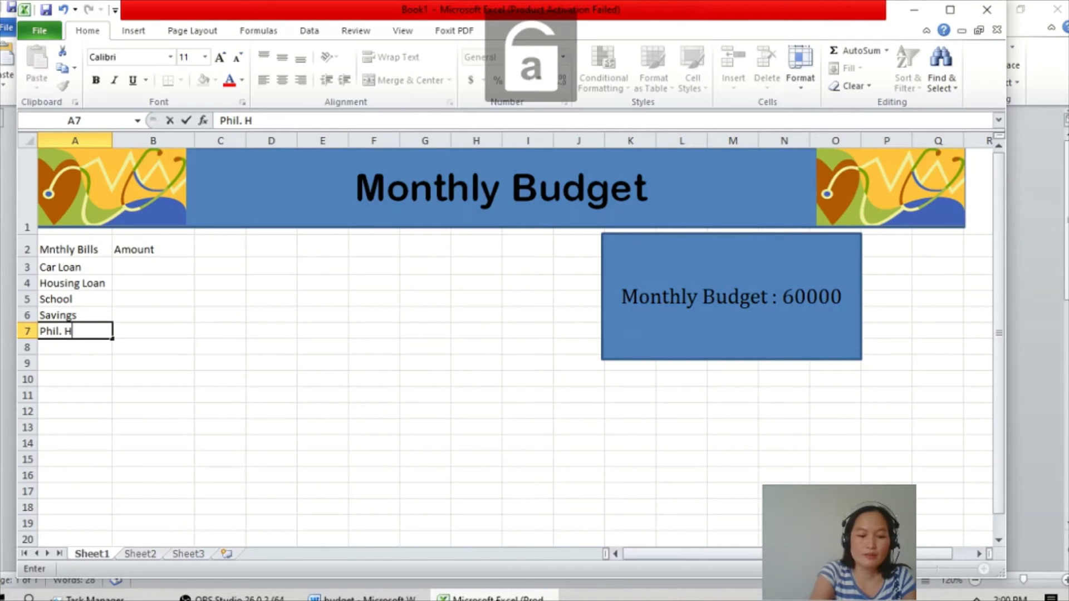
{"action": "type", "text": "ealth"}
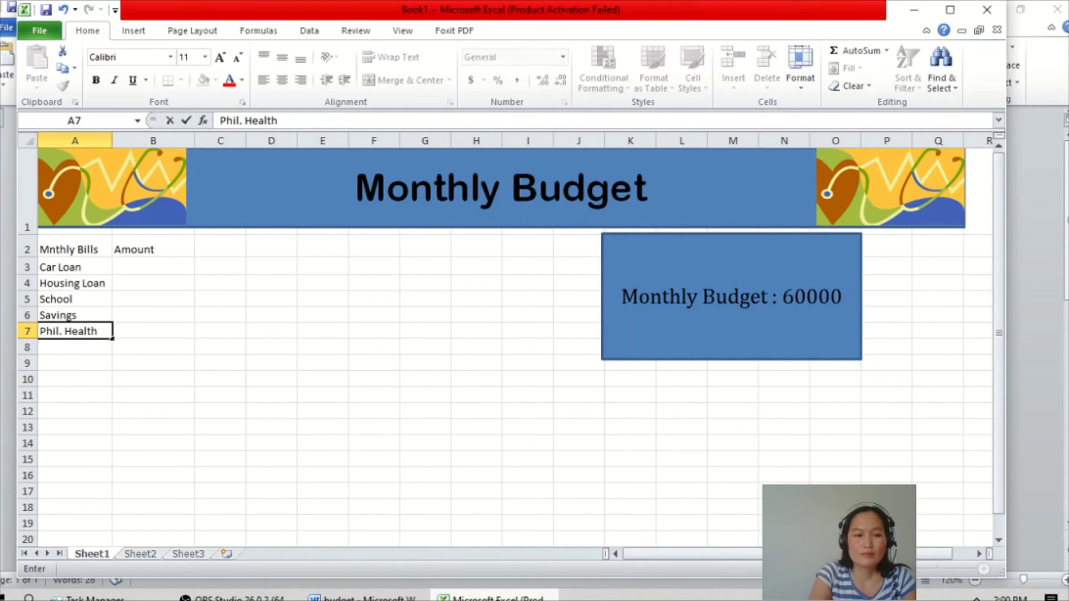
{"action": "key", "text": "Return"}
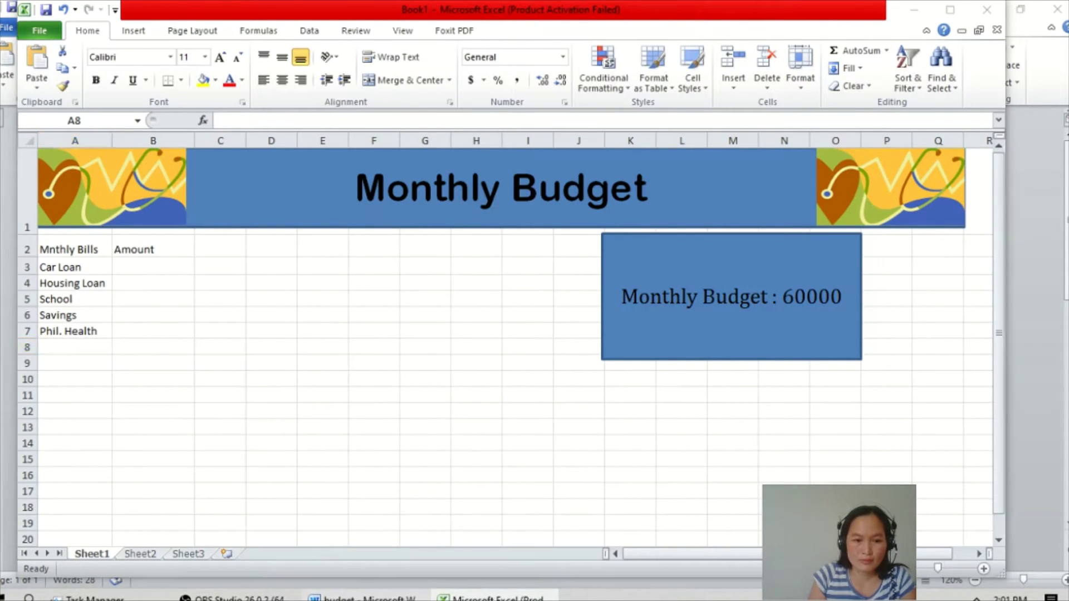
{"action": "key", "text": "alt+Tab"}
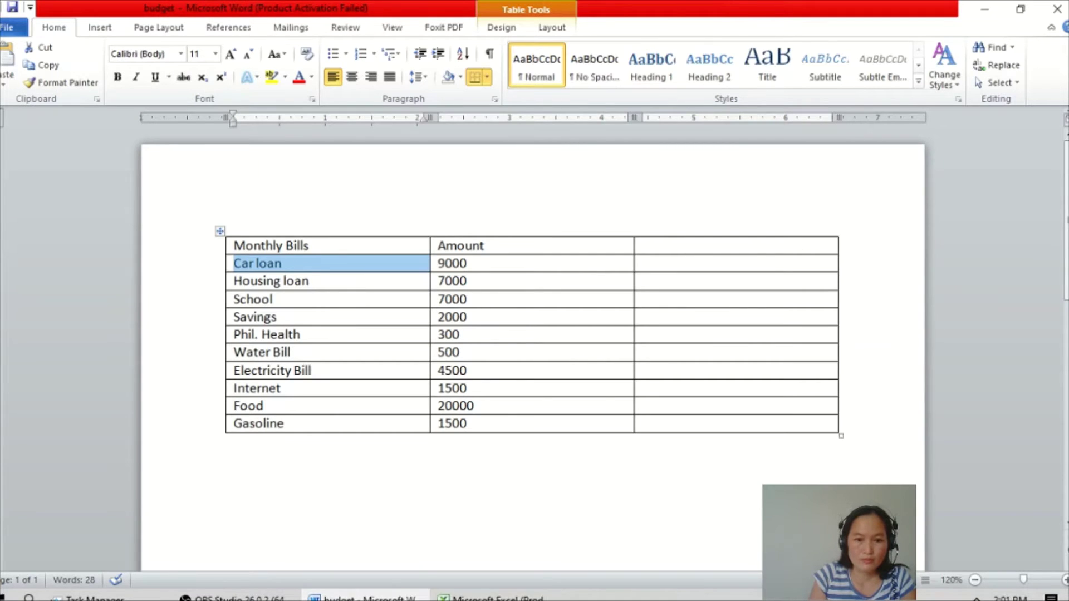
{"action": "key", "text": "alt+Tab"}
{"action": "type", "text": "Water B"}
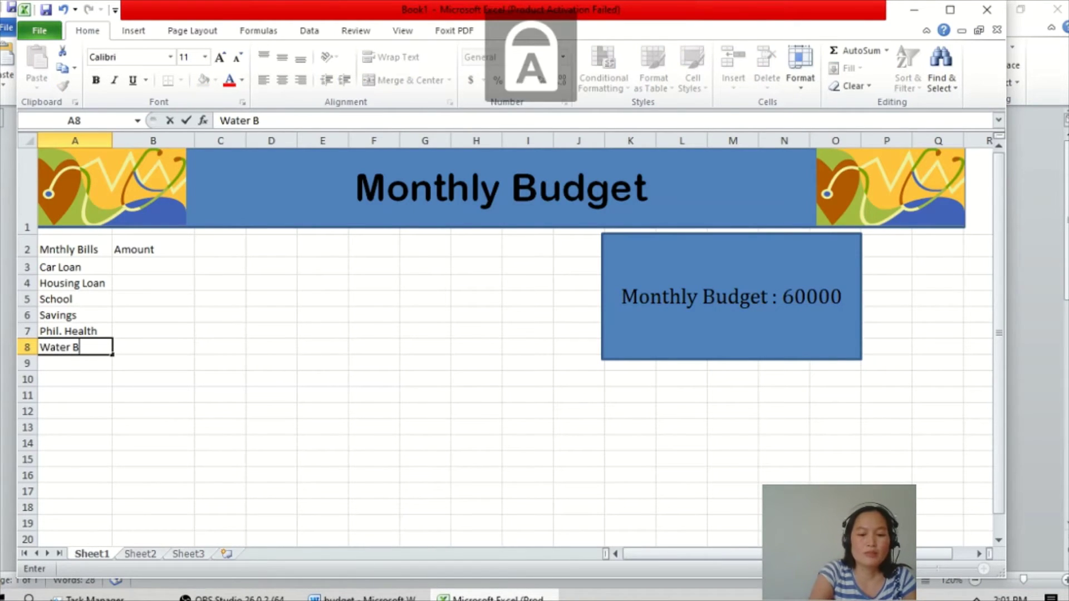
{"action": "key", "text": "Caps_Lock"}
{"action": "type", "text": "ill"}
{"action": "key", "text": "Return"}
{"action": "key", "text": "Caps_Lock"}
{"action": "type", "text": "E"}
{"action": "key", "text": "Caps_Lock"}
{"action": "type", "text": "lectricity"}
{"action": "key", "text": "Caps_Lock"}
{"action": "type", "text": "B"}
{"action": "key", "text": "Caps_Lock"}
{"action": "type", "text": "i"}
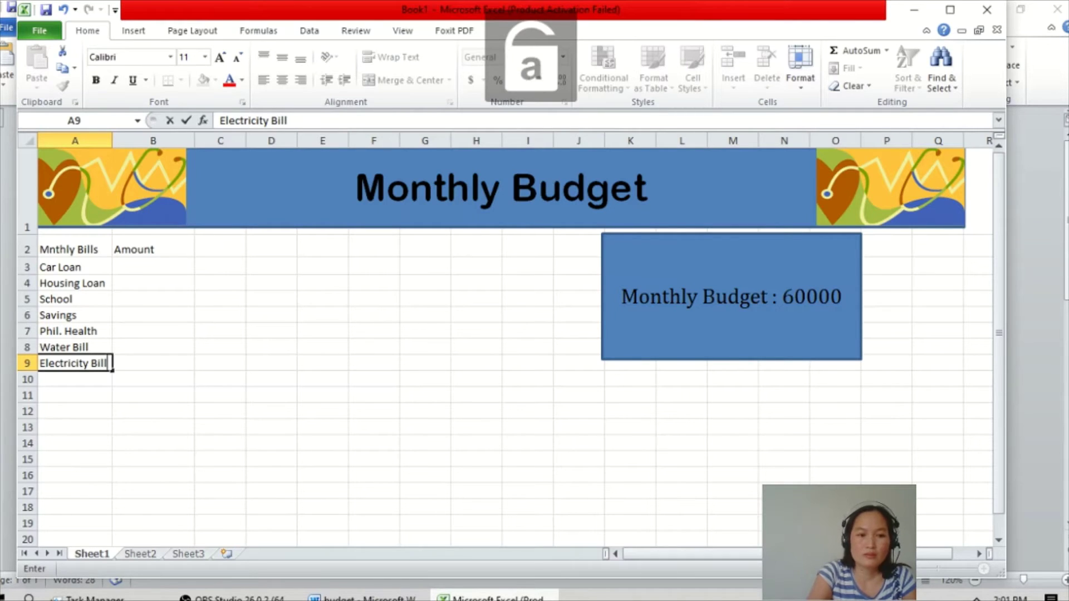
{"action": "key", "text": "Return"}
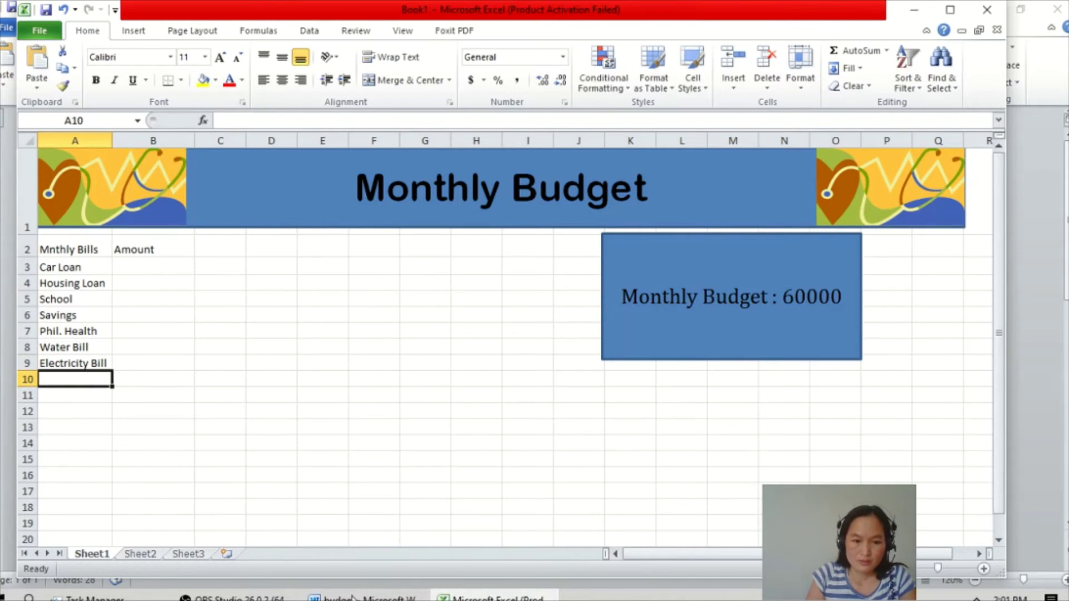
Step: Enter Internet and Food in A10:A11 and begin typing Gasoline in A12
{"action": "left_click", "coordinate": [363, 597]}
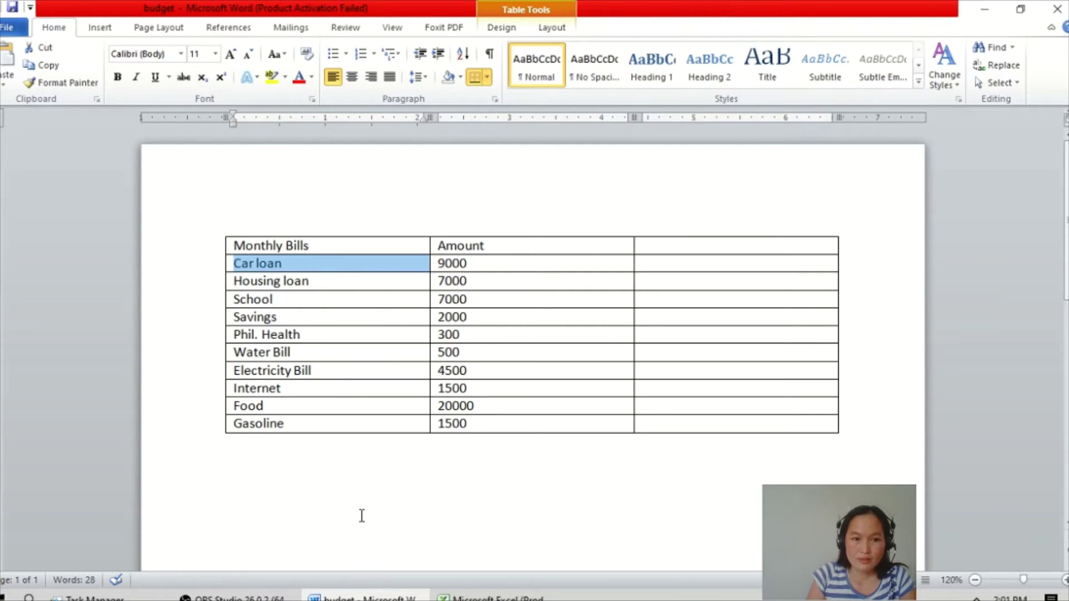
{"action": "left_click", "coordinate": [490, 597]}
{"action": "key", "text": "Caps_Lock"}
{"action": "type", "text": "I"}
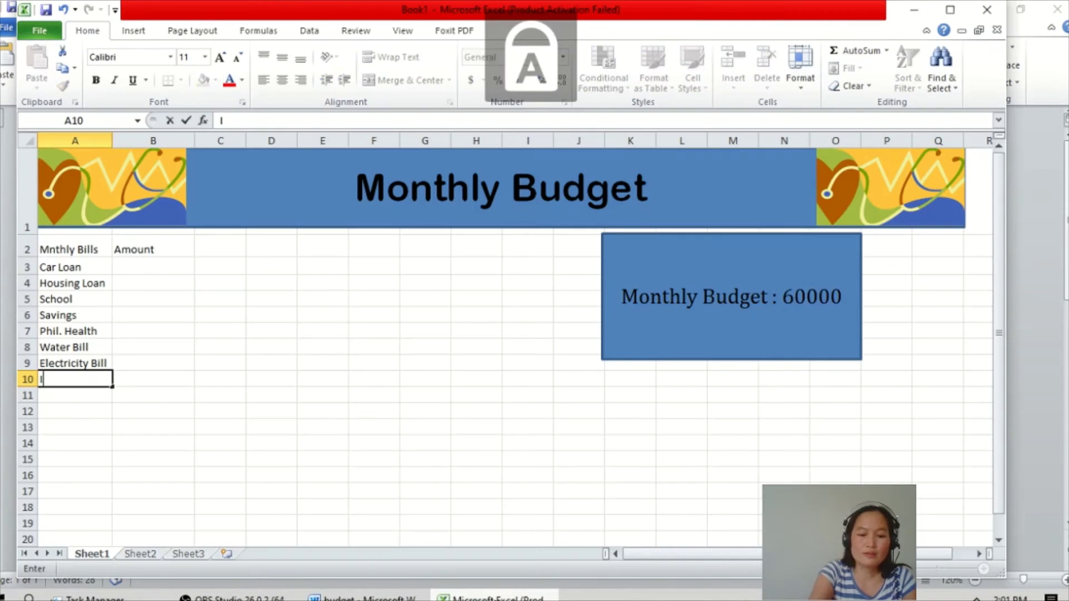
{"action": "key", "text": "Caps_Lock"}
{"action": "type", "text": "nternet"}
{"action": "key", "text": "Return"}
{"action": "key", "text": "Caps_Lock"}
{"action": "type", "text": "F"}
{"action": "key", "text": "Caps_Lock"}
{"action": "type", "text": "ood"}
{"action": "key", "text": "Return"}
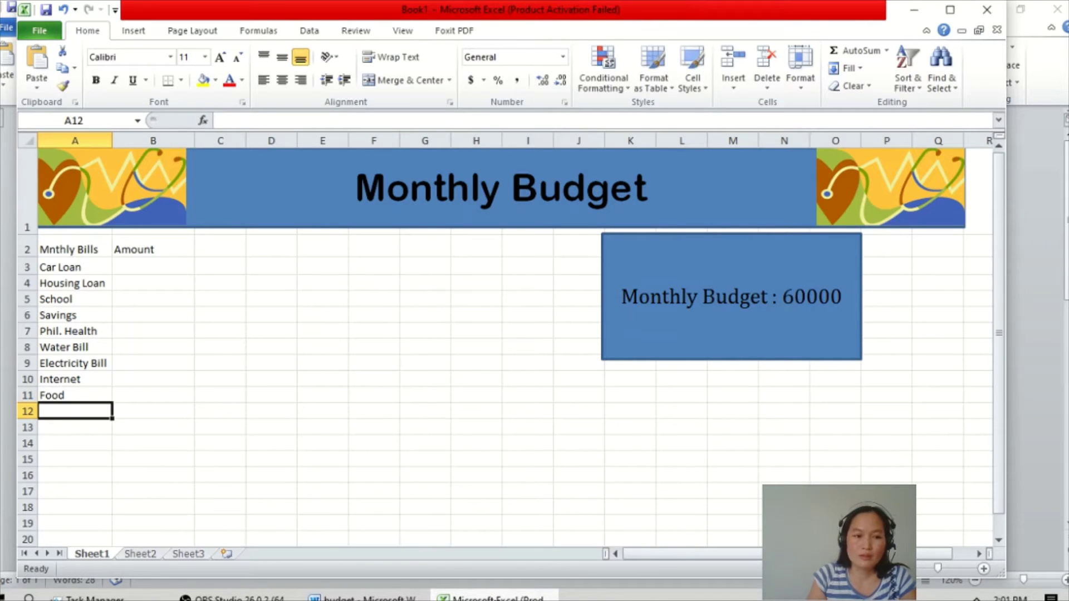
{"action": "key", "text": "Caps_Lock"}
{"action": "type", "text": "G"}
{"action": "key", "text": "Caps_Lock"}
{"action": "type", "text": "asoline"}
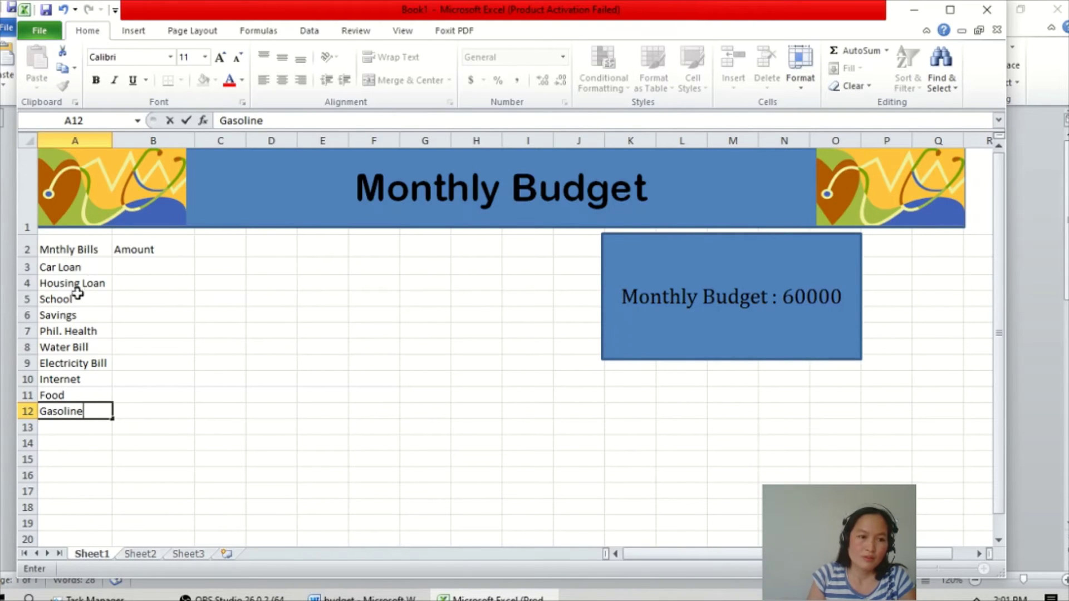
Step: Commit the Gasoline entry in A12 by selecting cell A2
{"action": "left_click", "coordinate": [105, 252]}
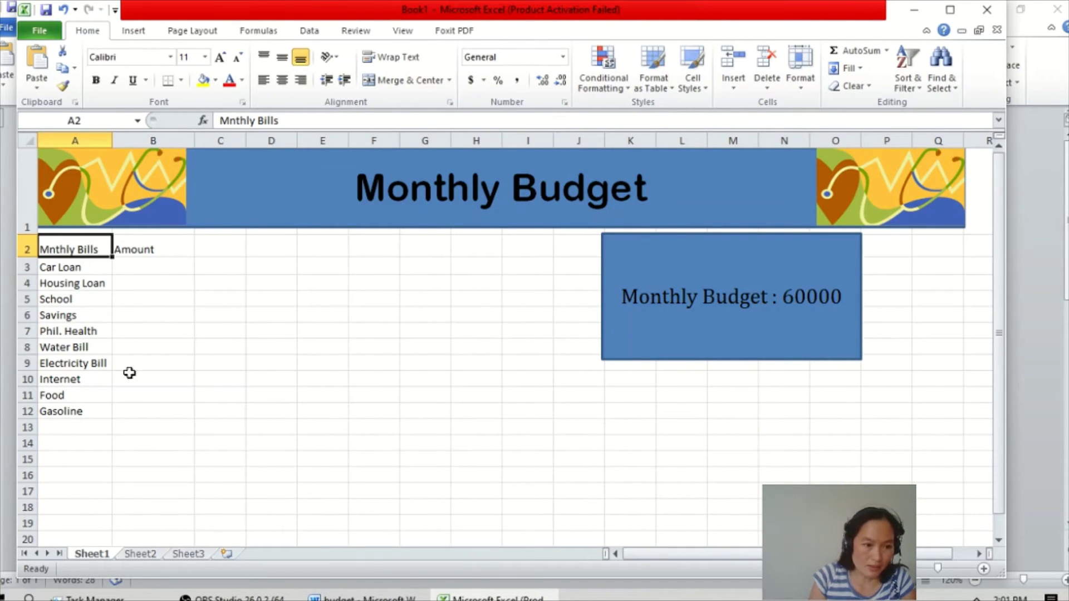
Step: Enter amounts 9000 Car Loan, 7000 Housing Loan, 7000 School, 2000 Savings in column B
{"action": "left_click", "coordinate": [152, 269]}
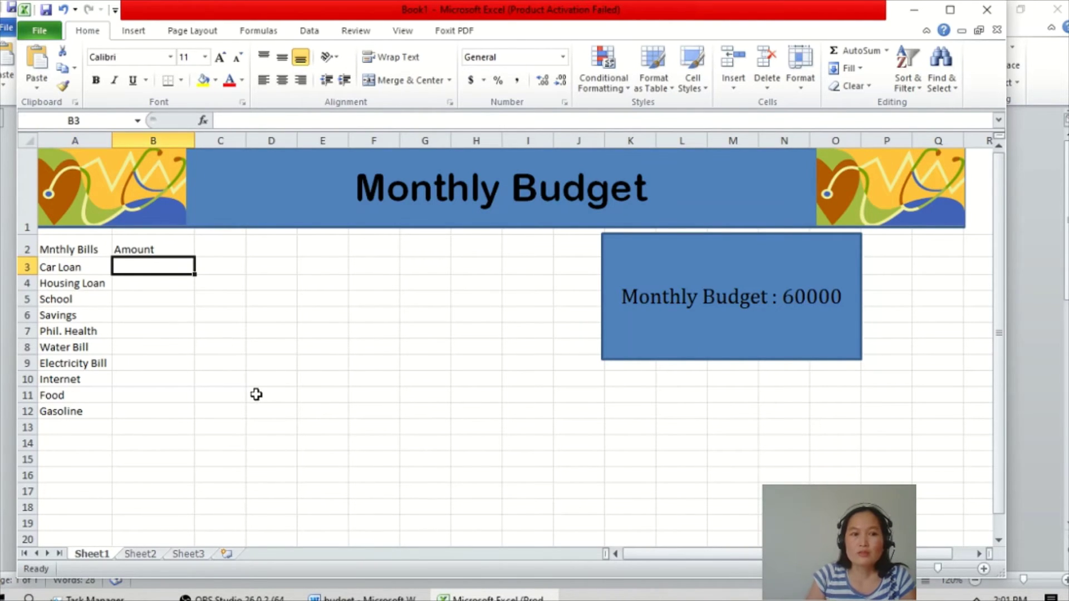
{"action": "type", "text": "9000"}
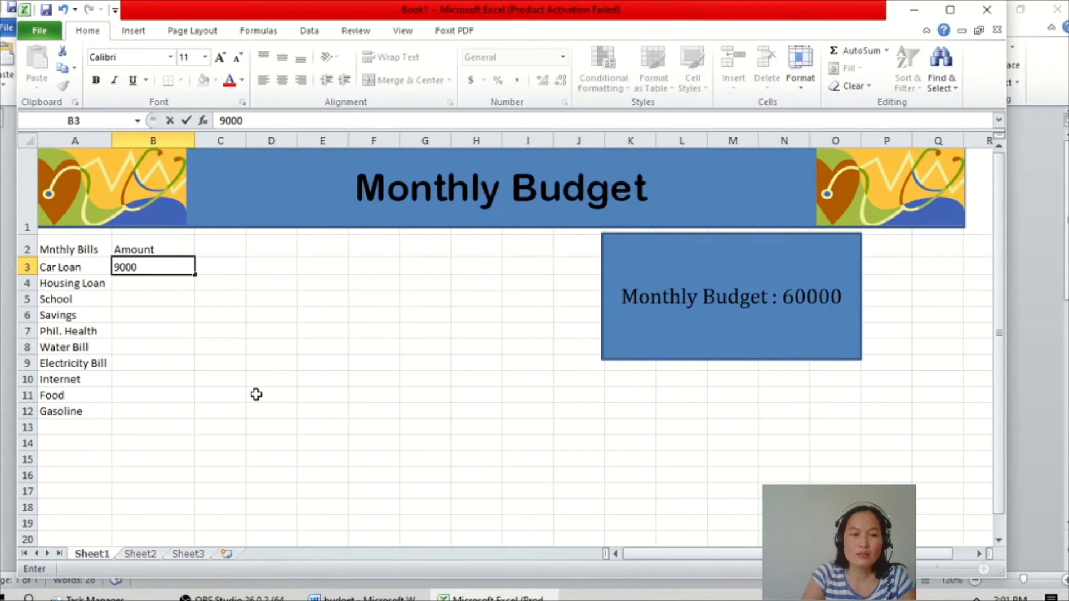
{"action": "key", "text": "Tab"}
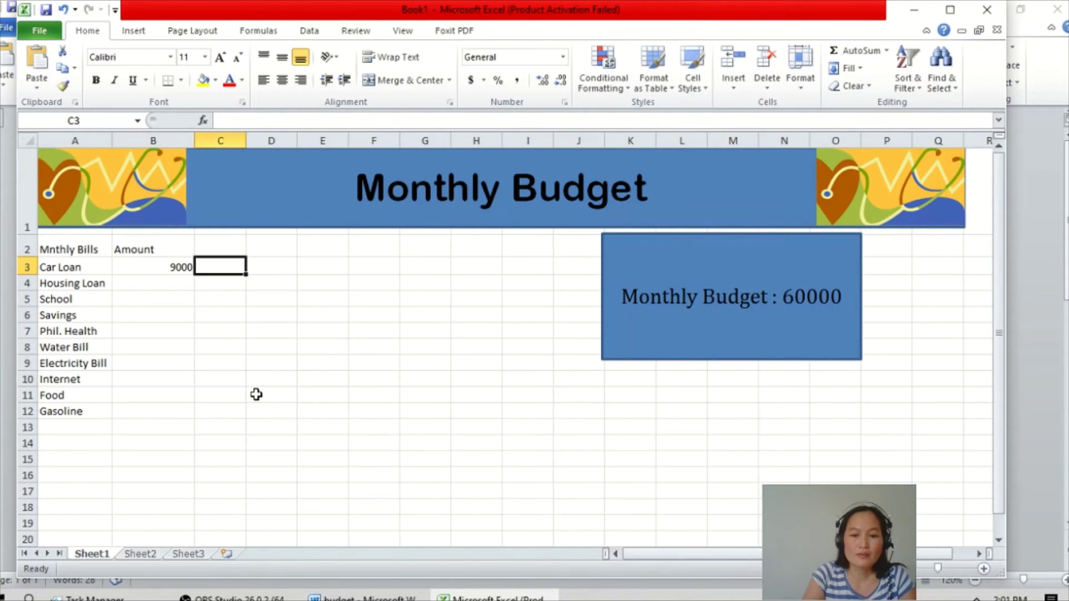
{"action": "left_click", "coordinate": [177, 283]}
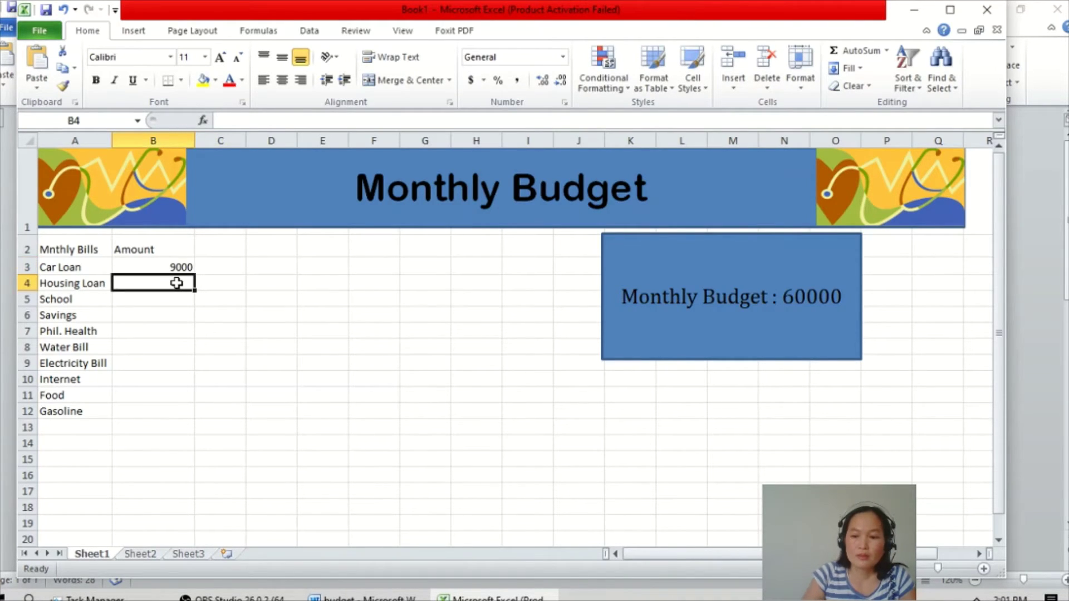
{"action": "type", "text": "7000"}
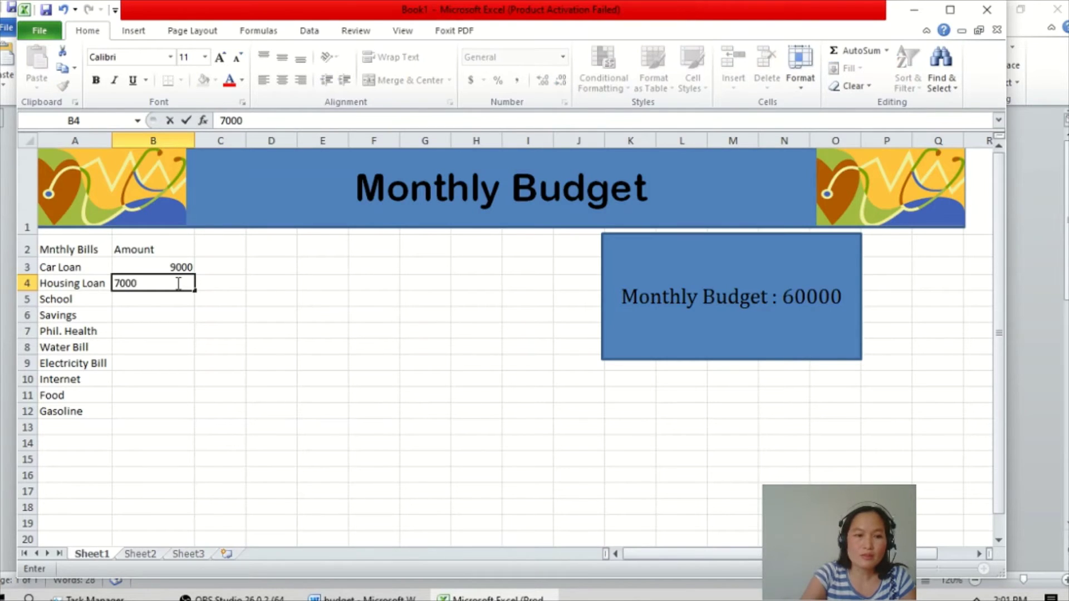
{"action": "key", "text": "Return"}
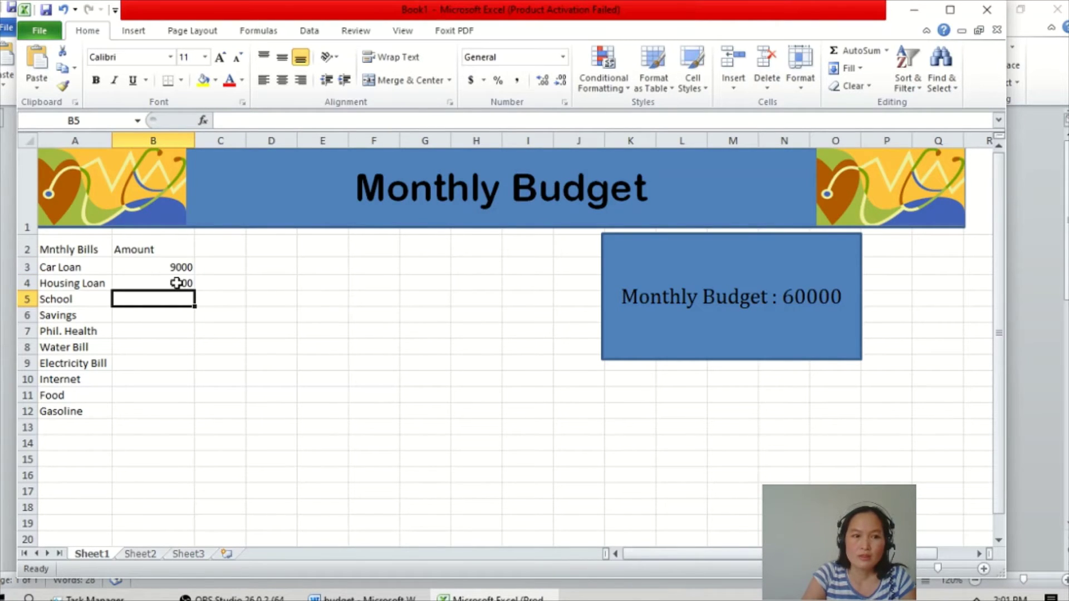
{"action": "type", "text": "7000"}
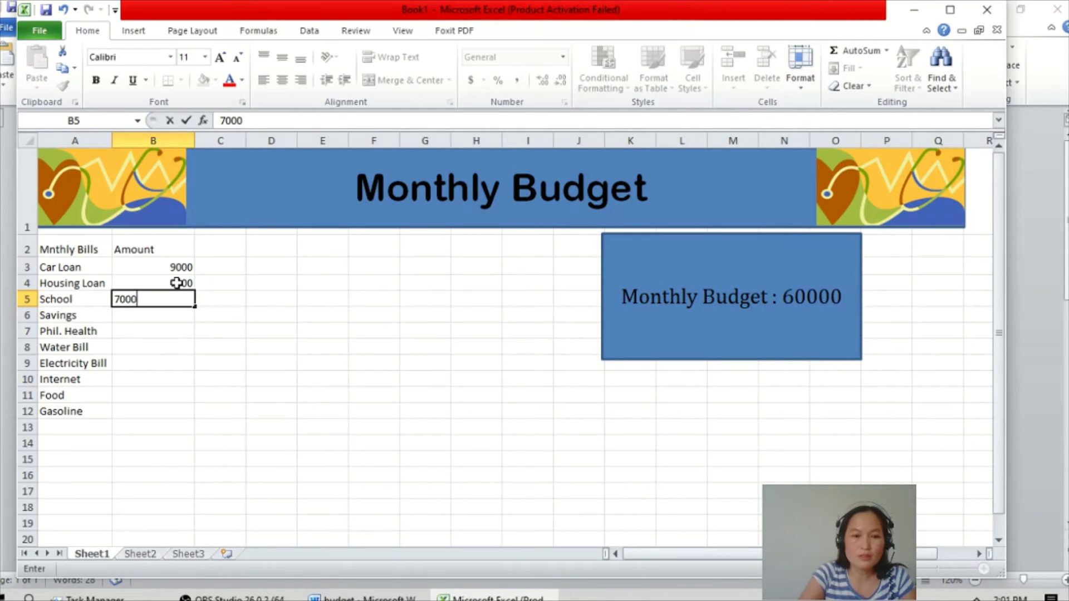
{"action": "key", "text": "Return"}
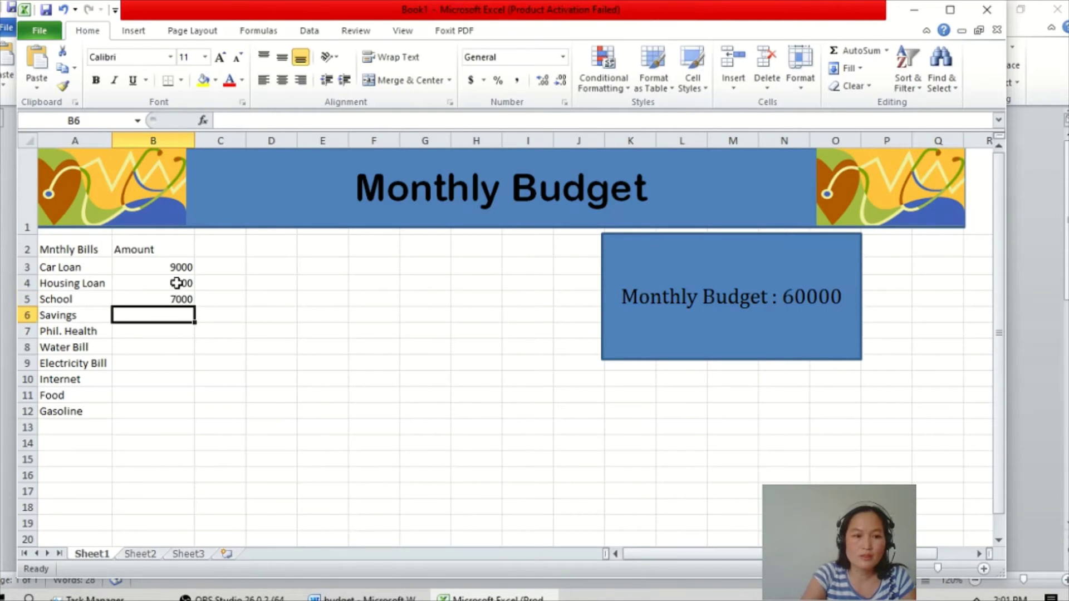
{"action": "type", "text": "2000"}
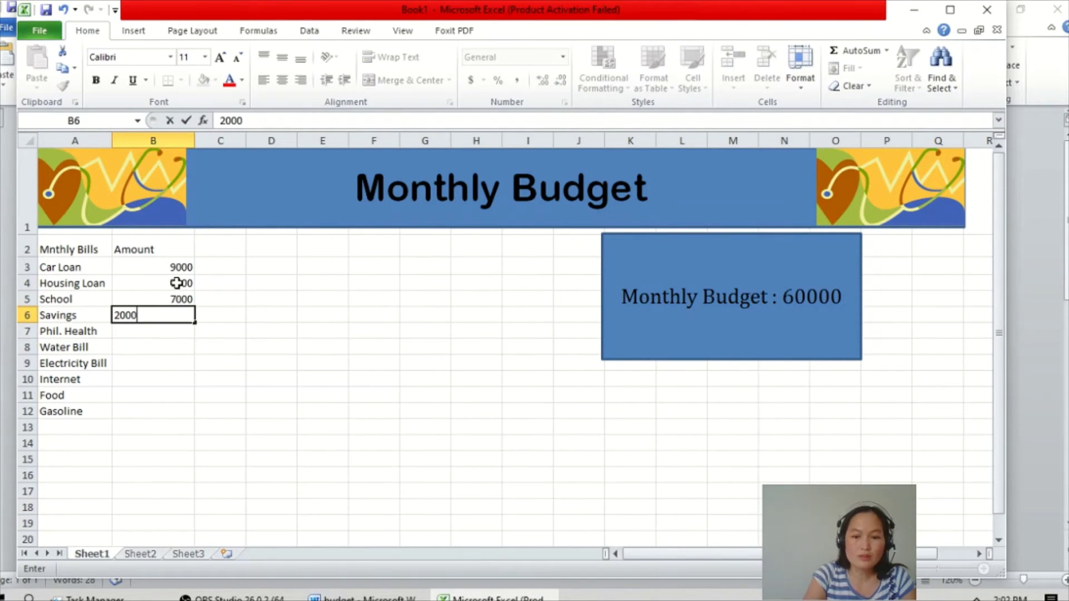
{"action": "key", "text": "Return"}
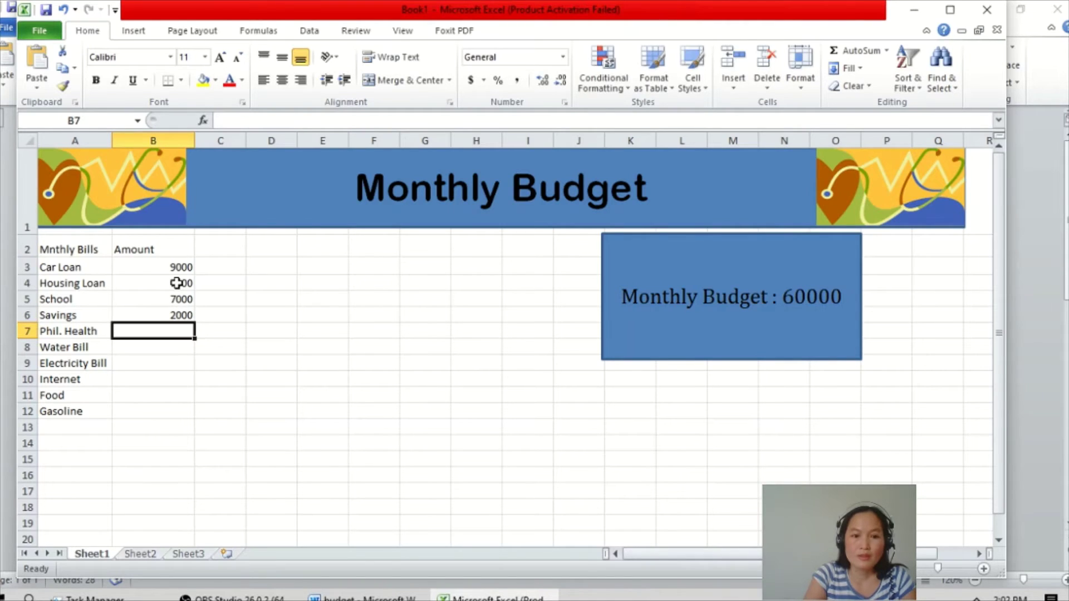
Step: Enter amounts 300, 500, 4500, 1500, 20000 and 1500 for Phil. Health through Gasoline
{"action": "type", "text": "300"}
{"action": "key", "text": "Return"}
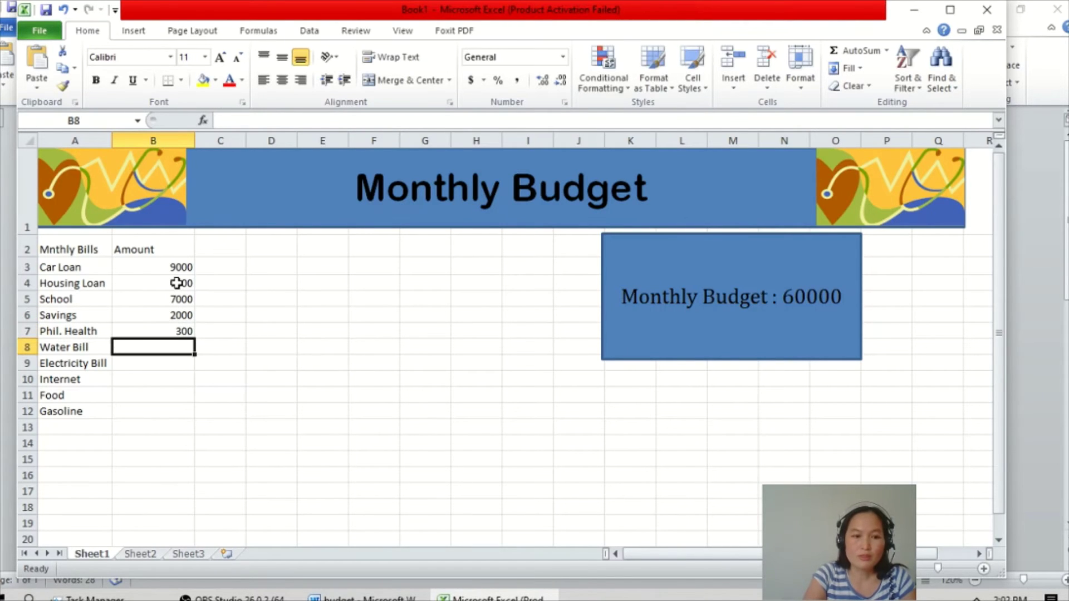
{"action": "type", "text": "500"}
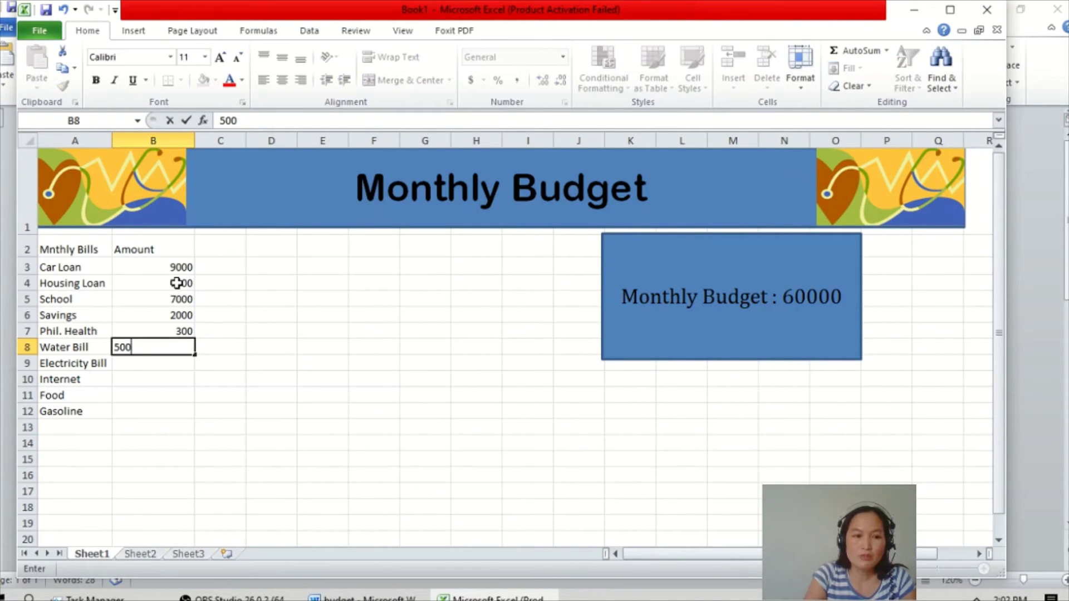
{"action": "key", "text": "Return"}
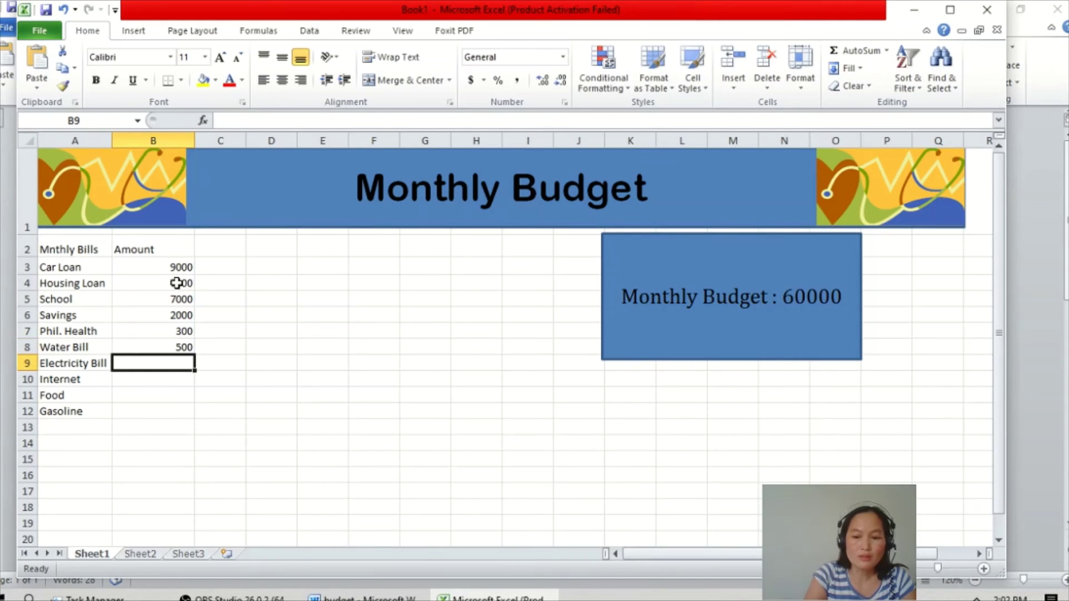
{"action": "type", "text": "4500"}
{"action": "key", "text": "Return"}
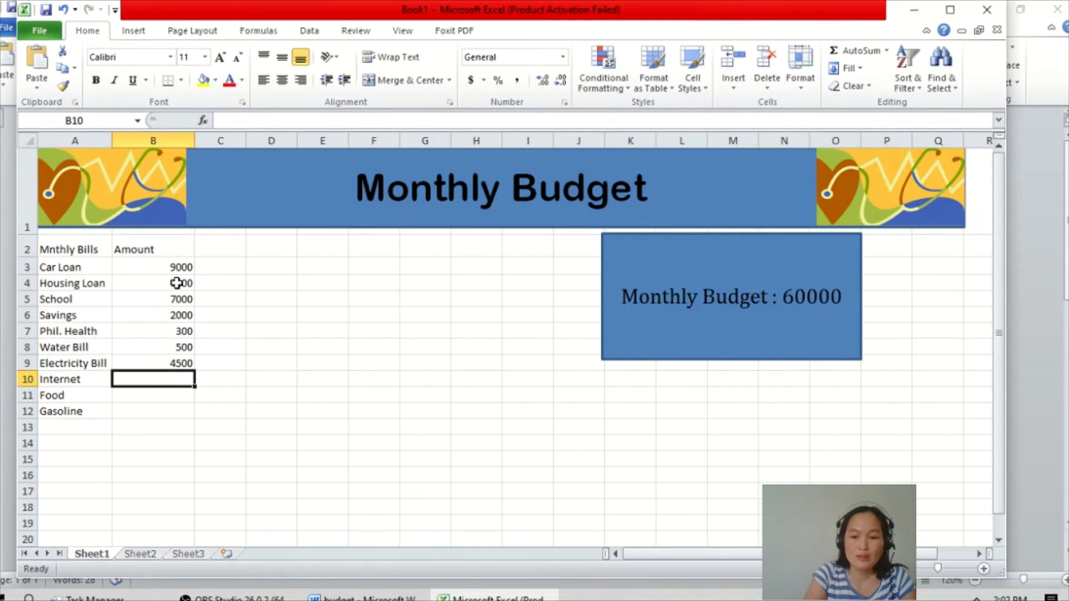
{"action": "type", "text": "1500"}
{"action": "key", "text": "Return"}
{"action": "type", "text": "20000"}
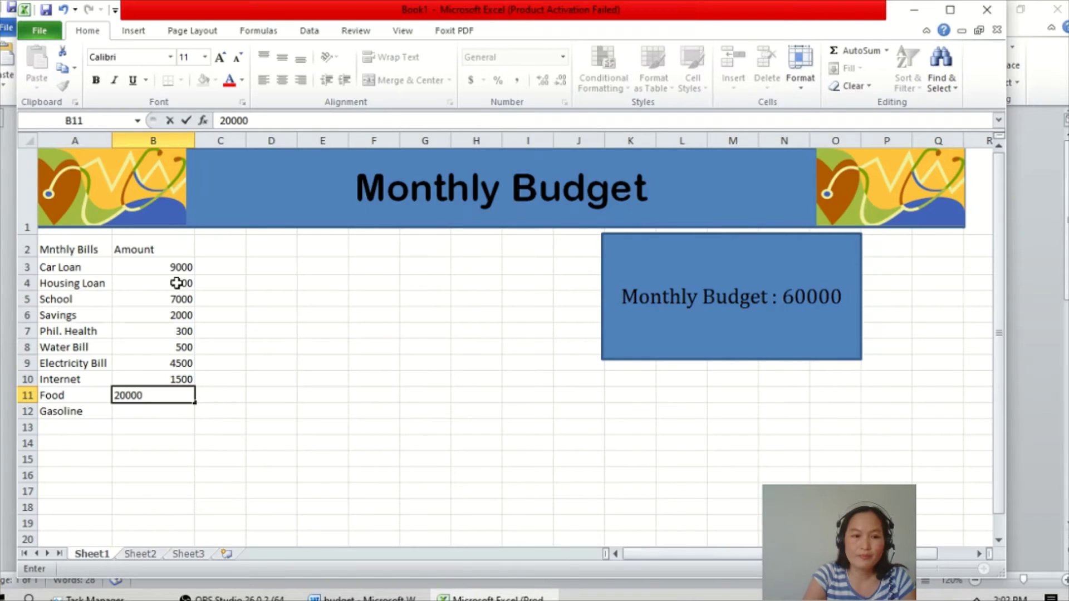
{"action": "key", "text": "Return"}
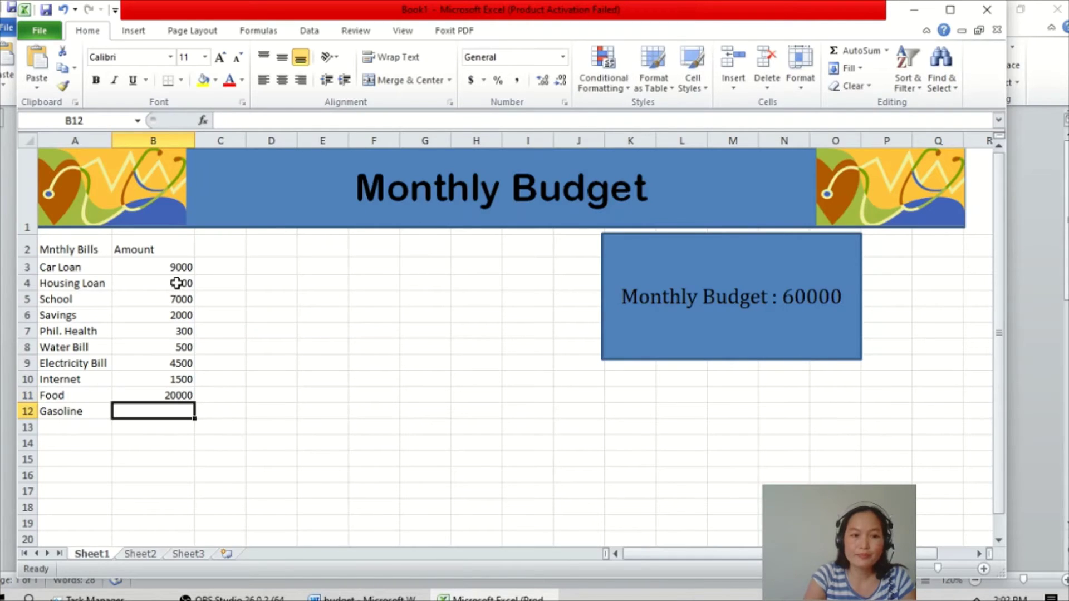
{"action": "type", "text": "1500"}
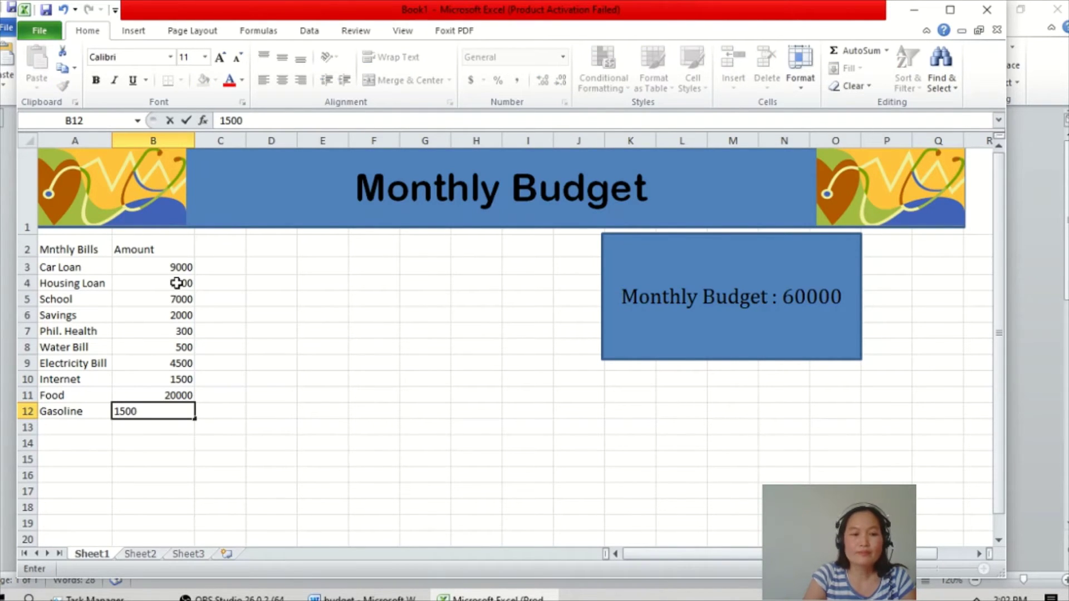
{"action": "key", "text": "Tab"}
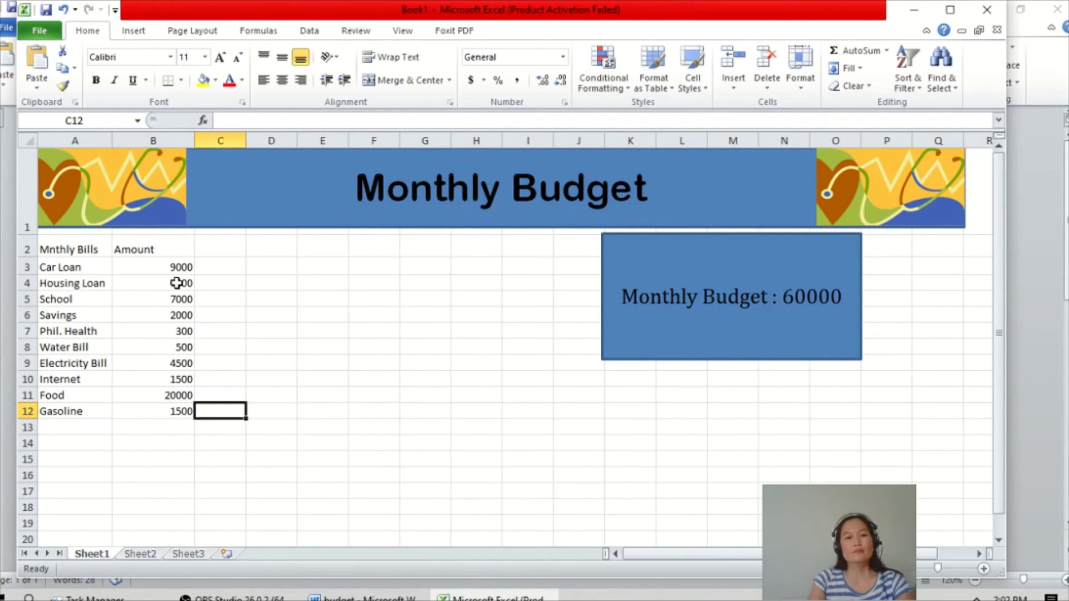
Step: Set the whole worksheet's text to 18-point bold
{"action": "left_click", "coordinate": [28, 140]}
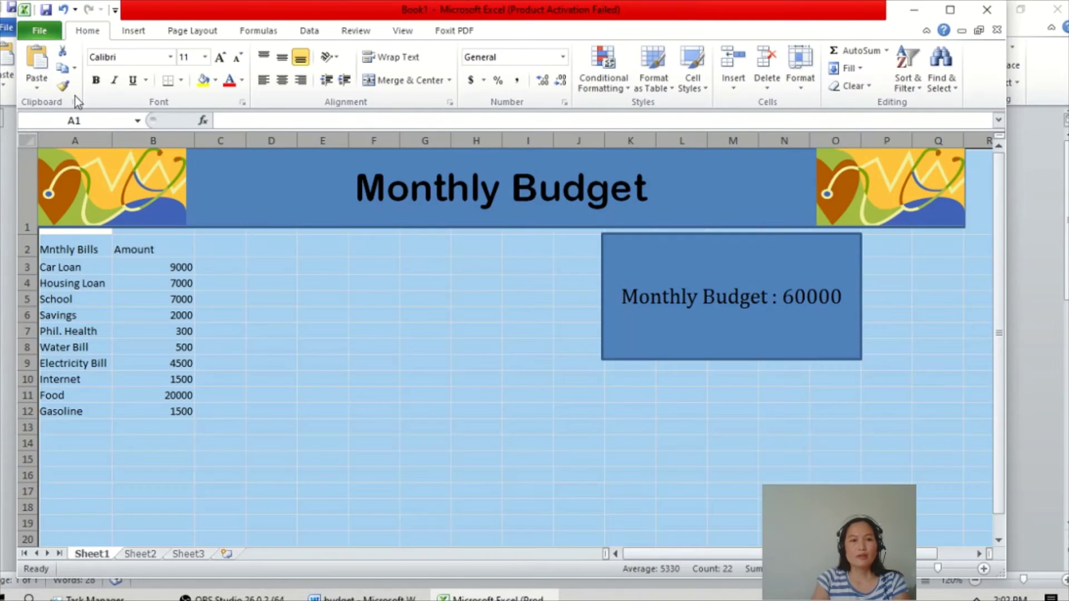
{"action": "left_click", "coordinate": [206, 57]}
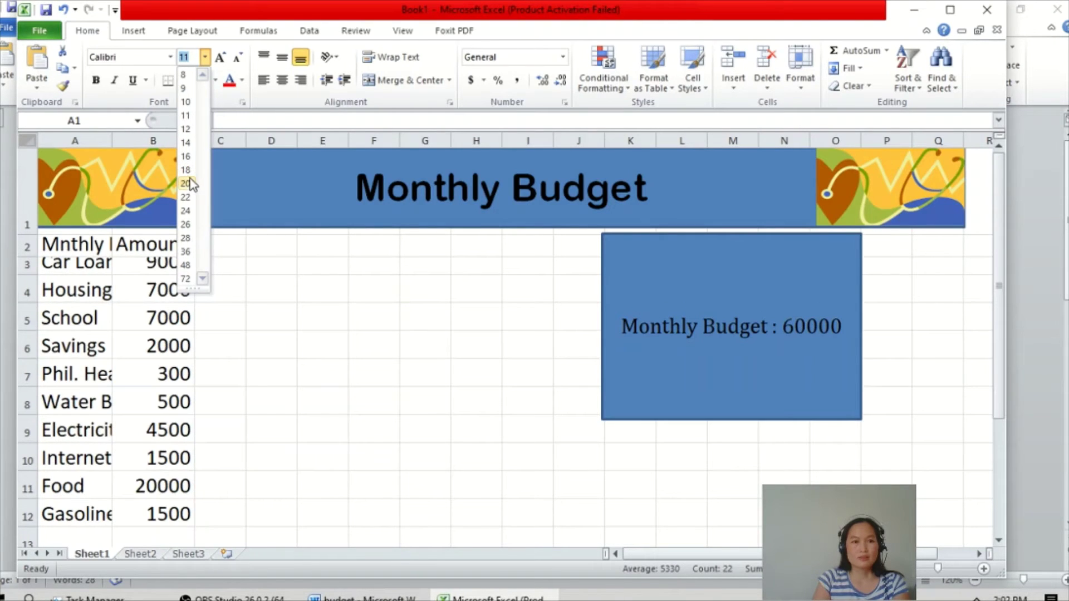
{"action": "left_click", "coordinate": [185, 170]}
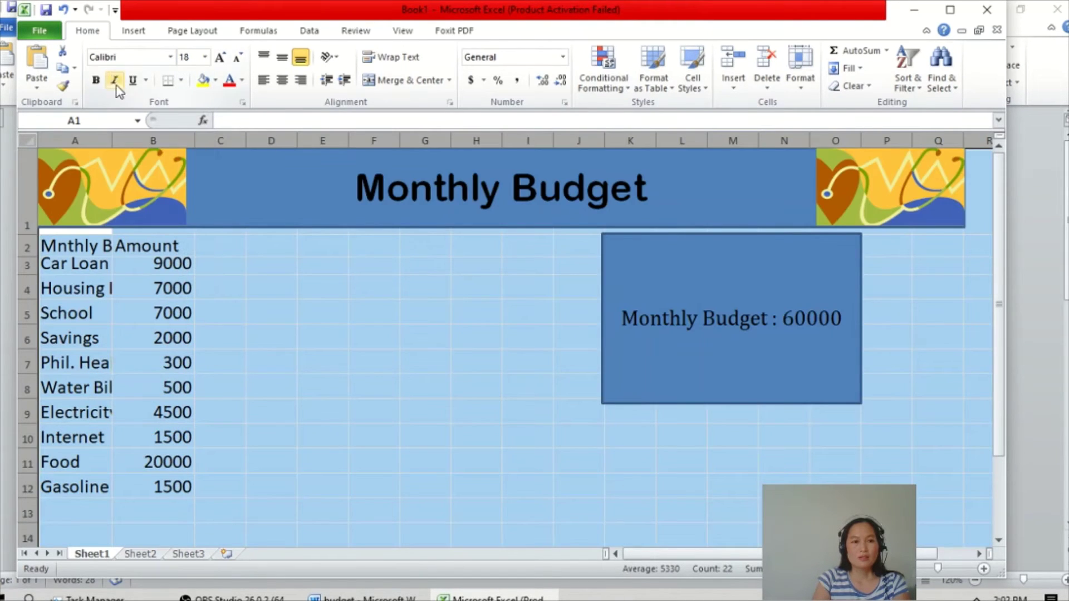
{"action": "left_click", "coordinate": [97, 81]}
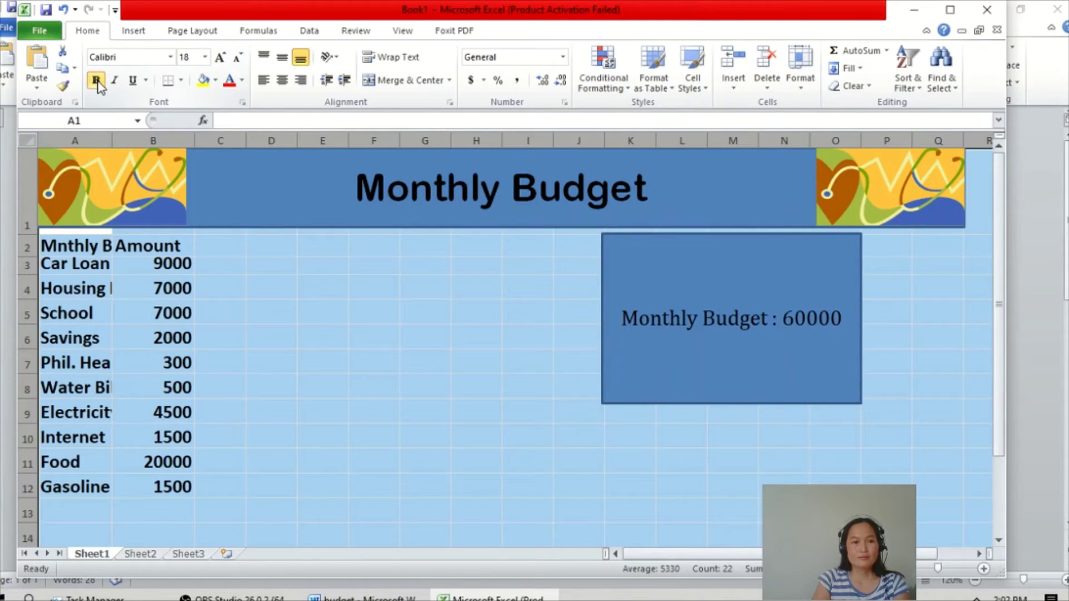
Step: Widen columns A and B so bill names and amounts fit
{"action": "left_click", "coordinate": [301, 356]}
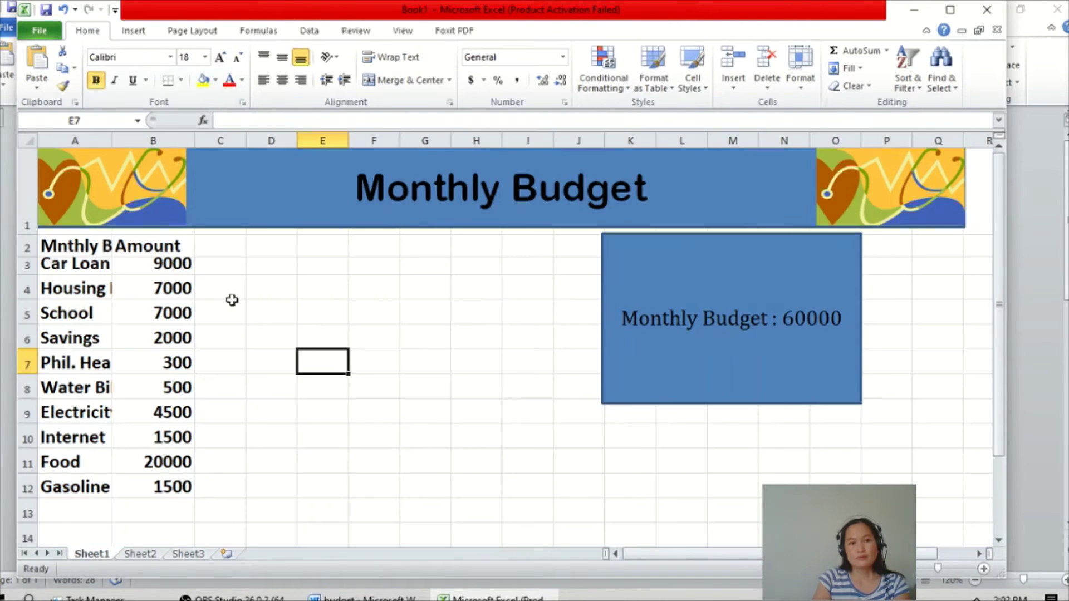
{"action": "left_click_drag", "start_coordinate": [113, 141], "coordinate": [164, 136]}
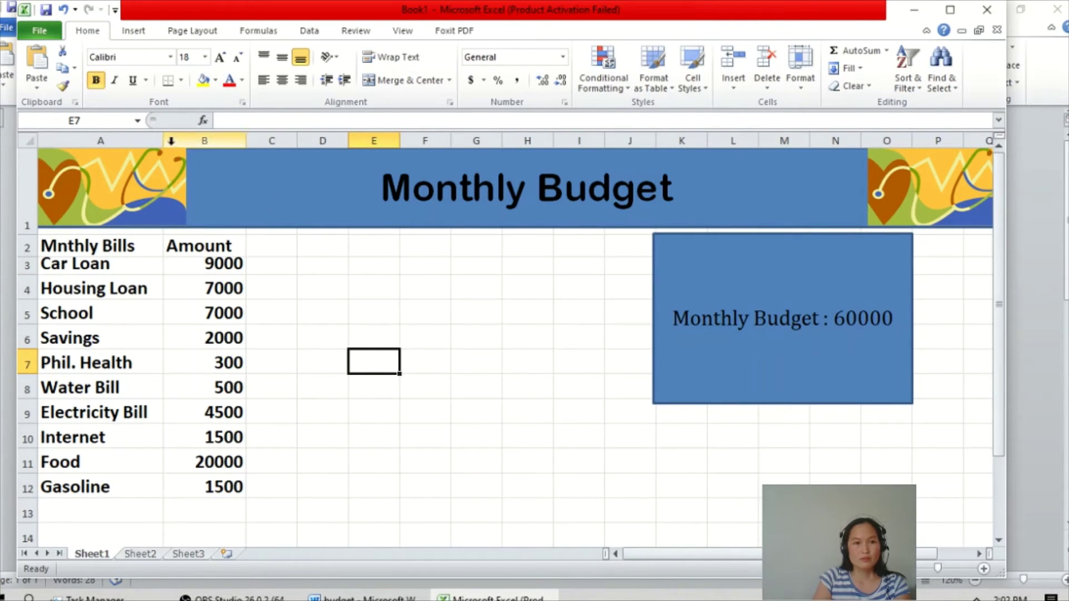
{"action": "left_click_drag", "start_coordinate": [245, 141], "coordinate": [270, 141]}
Step: Type the label Total in cell A15
{"action": "scroll", "coordinate": [443, 438], "scroll_direction": "down", "scroll_amount": 2}
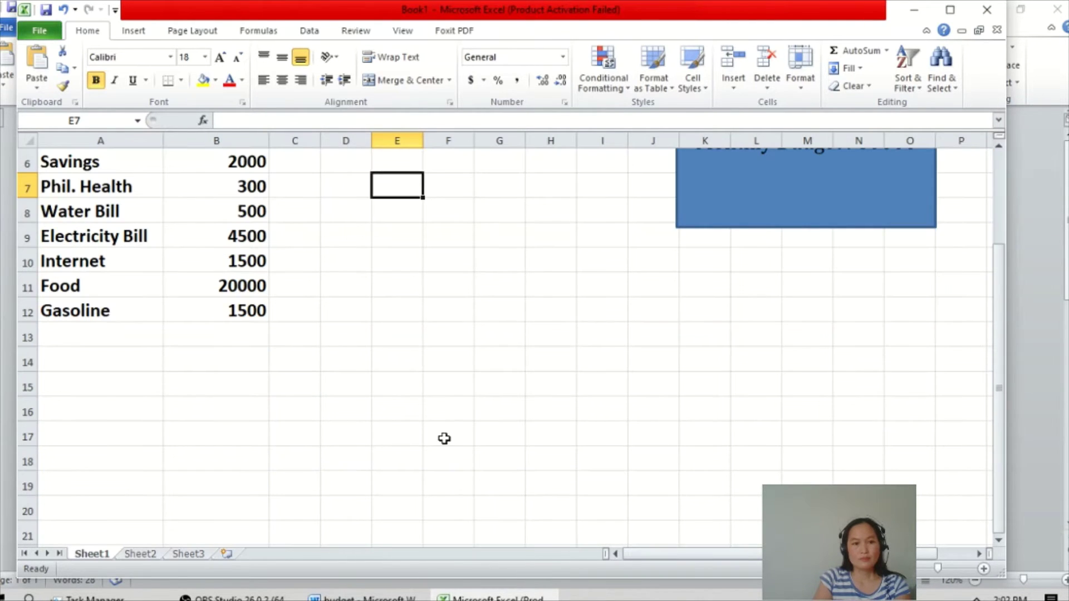
{"action": "left_click", "coordinate": [82, 383]}
{"action": "key", "text": "Caps_Lock"}
{"action": "type", "text": "T"}
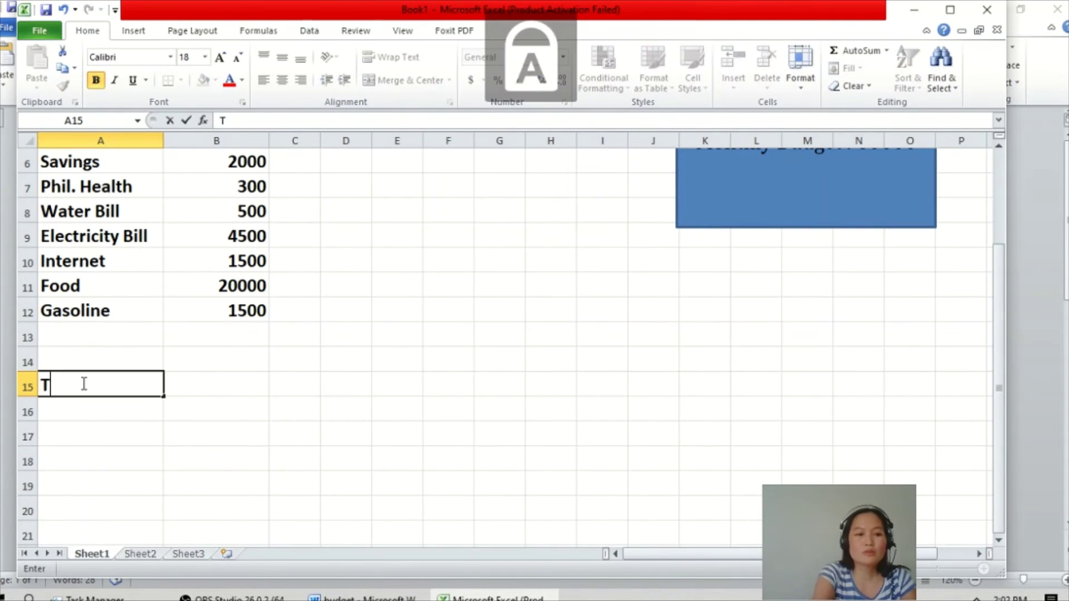
{"action": "key", "text": "Caps_Lock"}
{"action": "type", "text": "ota"}
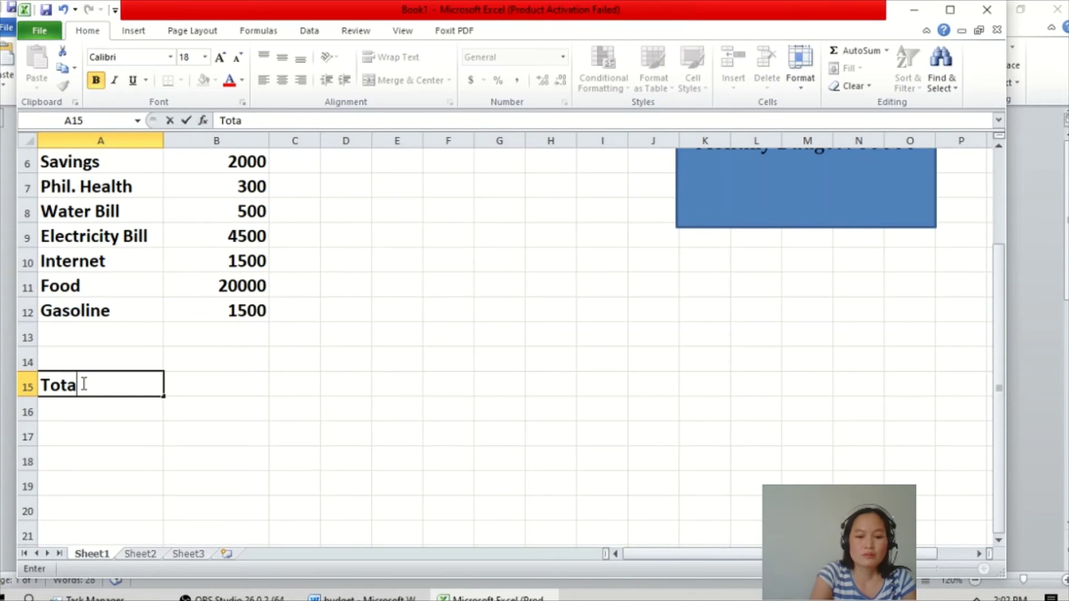
{"action": "type", "text": "l"}
{"action": "key", "text": "Tab"}
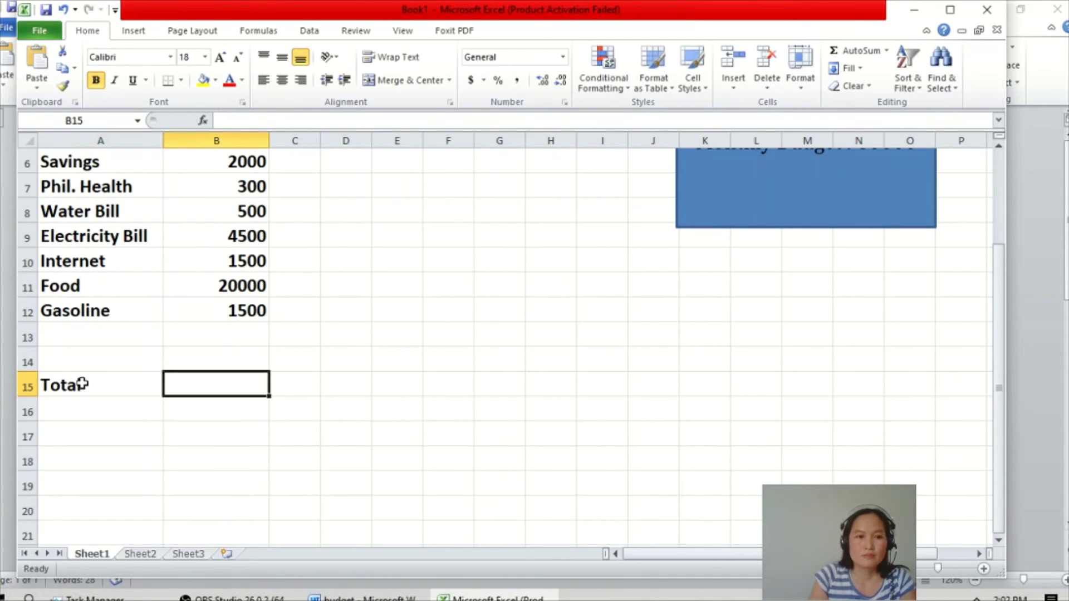
Step: Enter Mothly Budget in A18 with 60000 in B18
{"action": "scroll", "coordinate": [897, 316], "scroll_direction": "up", "scroll_amount": 2}
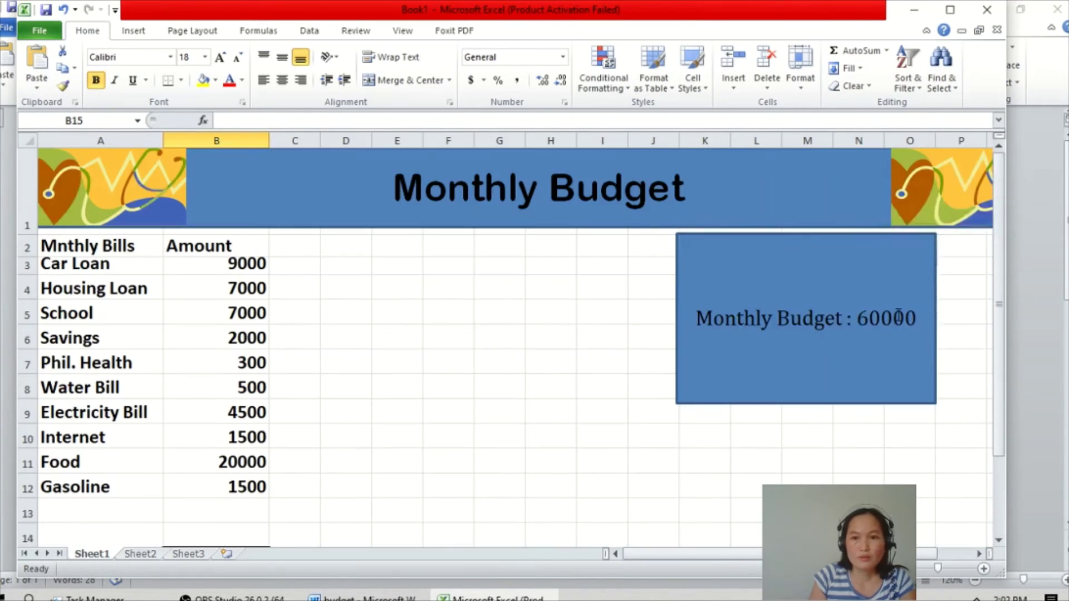
{"action": "scroll", "coordinate": [407, 441], "scroll_direction": "down", "scroll_amount": 3}
{"action": "left_click", "coordinate": [76, 334]}
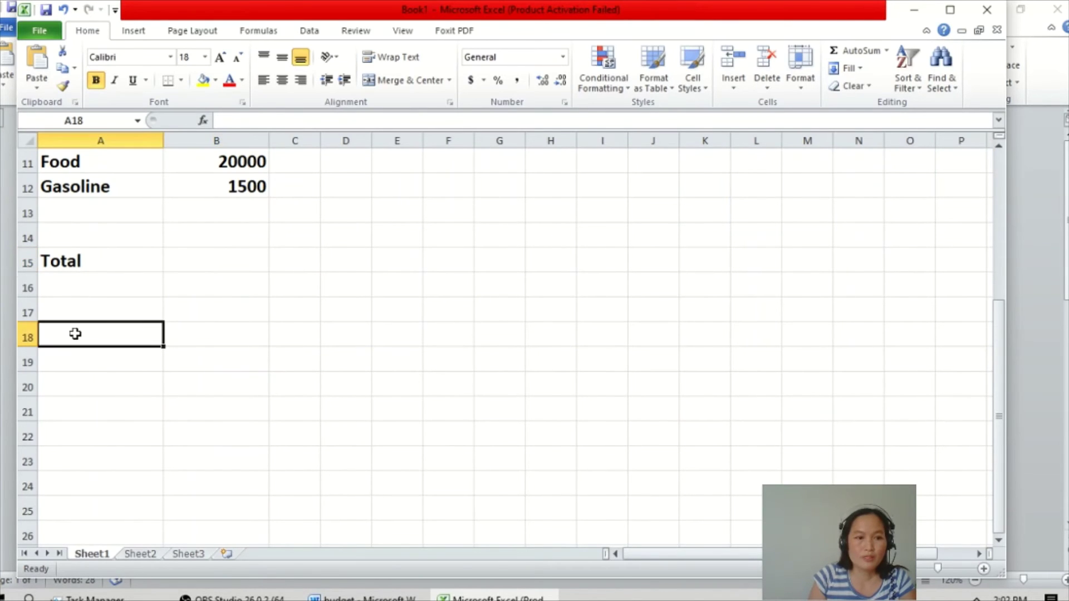
{"action": "type", "text": "m"}
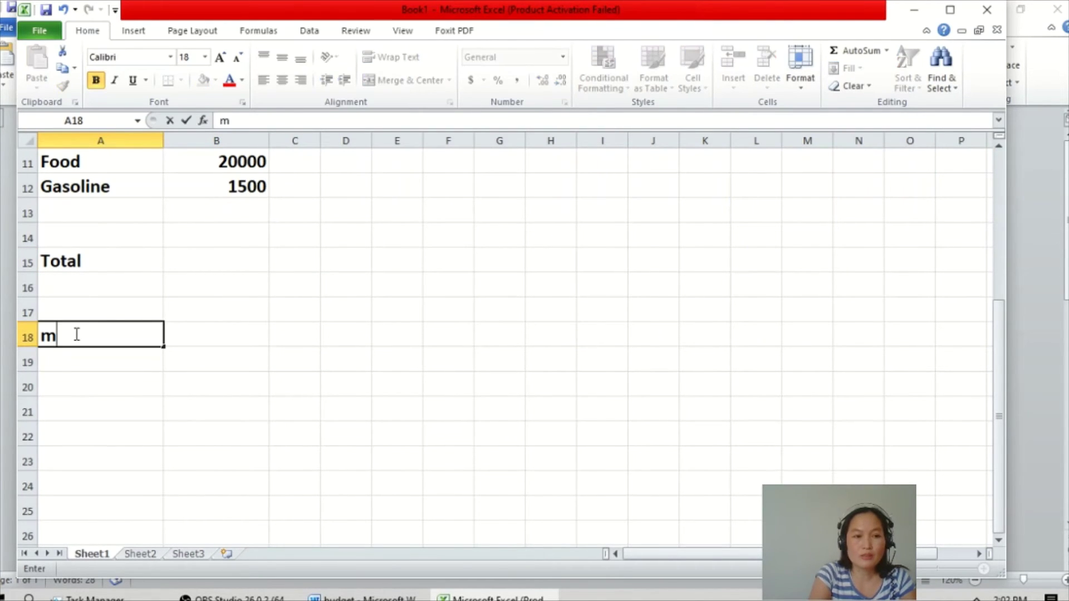
{"action": "key", "text": "BackSpace"}
{"action": "key", "text": "Caps_Lock"}
{"action": "type", "text": "M"}
{"action": "key", "text": "Caps_Lock"}
{"action": "type", "text": "oth"}
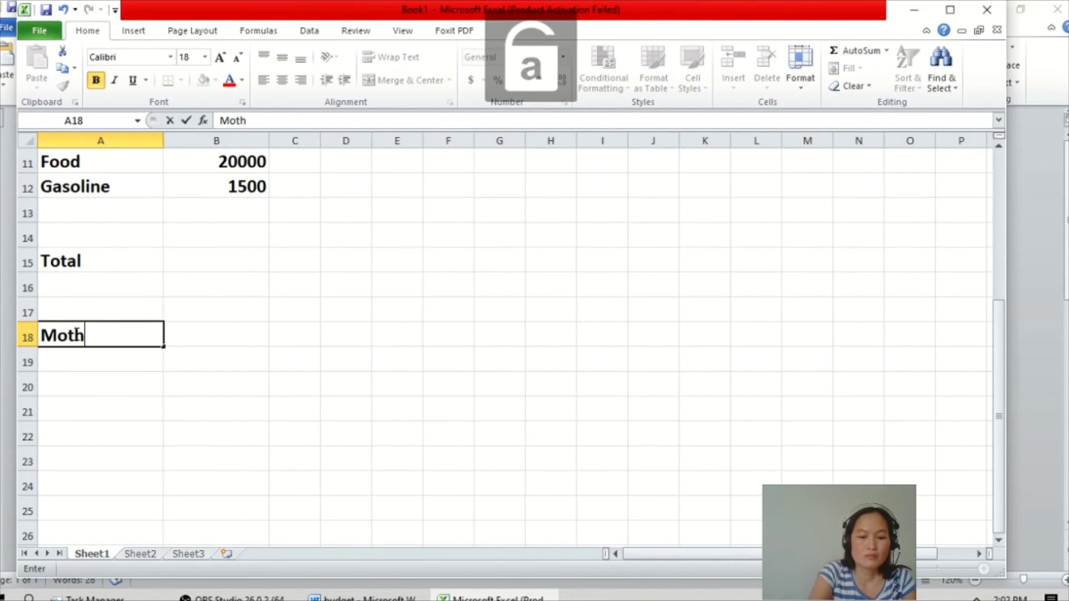
{"action": "type", "text": "ly"}
{"action": "key", "text": "Caps_Lock"}
{"action": "type", "text": "B"}
{"action": "key", "text": "Caps_Lock"}
{"action": "type", "text": "udget"}
{"action": "key", "text": "Caps_Lock"}
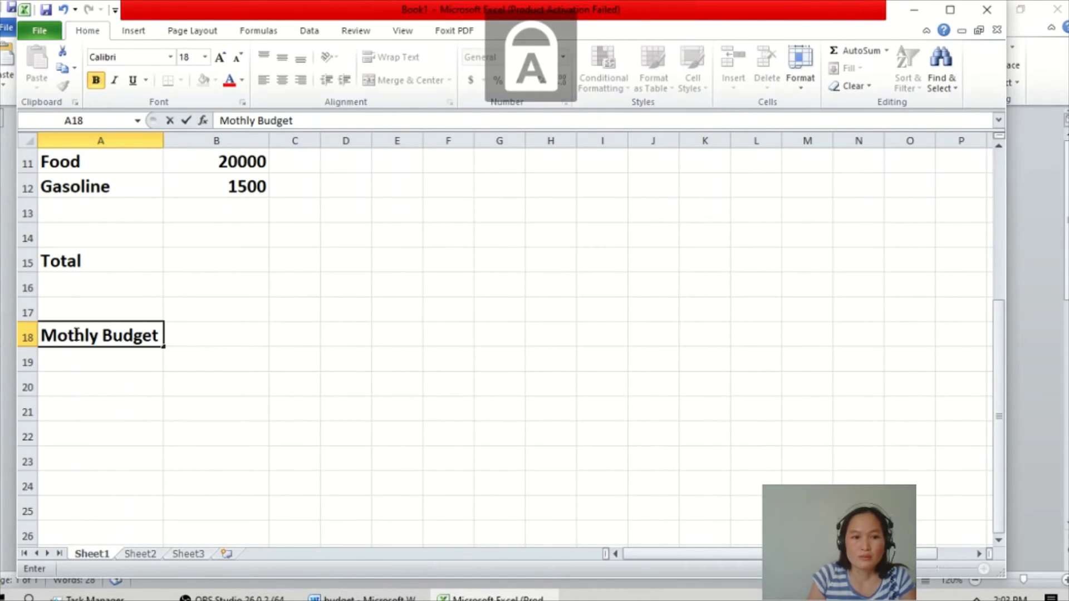
{"action": "left_click", "coordinate": [216, 334]}
{"action": "type", "text": "6"}
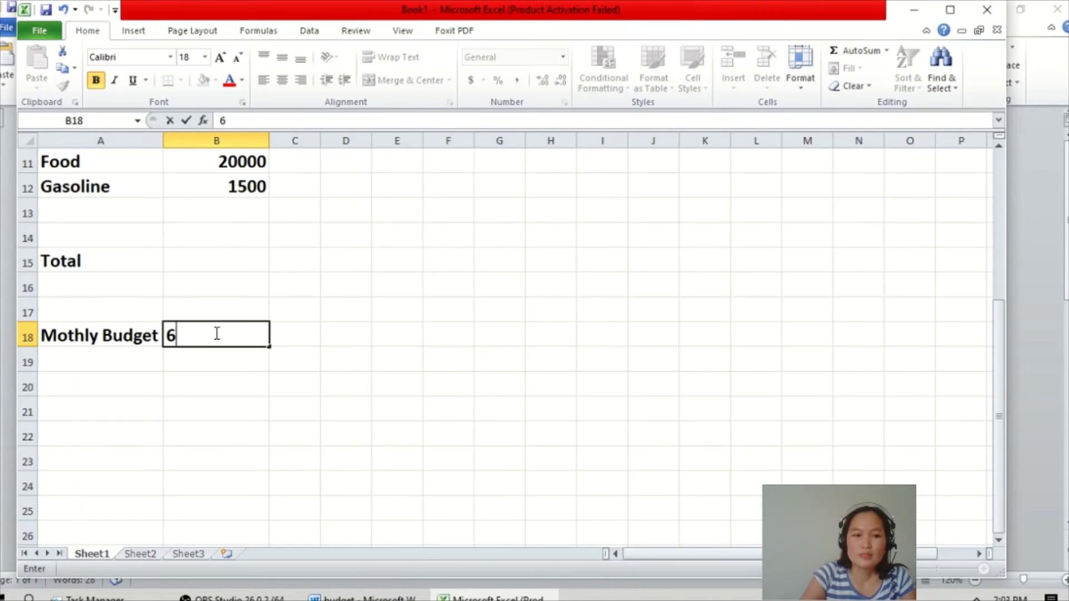
{"action": "type", "text": "0000"}
{"action": "key", "text": "Return"}
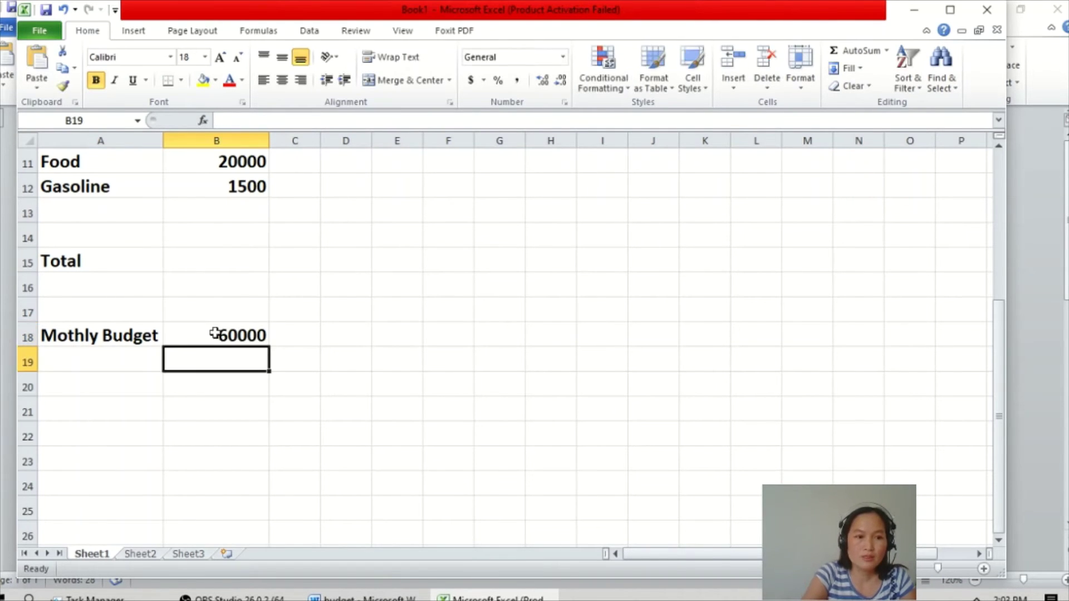
Step: Correct the misspelled A2 heading so it reads 'Monthly Bills'
{"action": "left_click", "coordinate": [90, 361]}
{"action": "scroll", "coordinate": [90, 361], "scroll_direction": "up", "scroll_amount": 4}
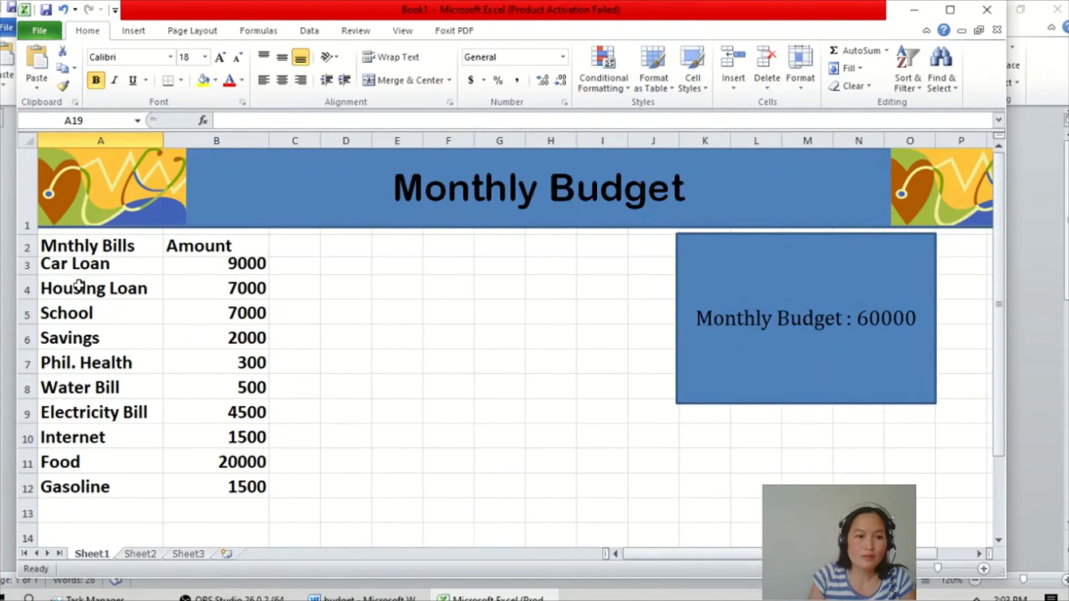
{"action": "left_click", "coordinate": [58, 247]}
{"action": "double_click", "coordinate": [60, 246]}
{"action": "type", "text": "O"}
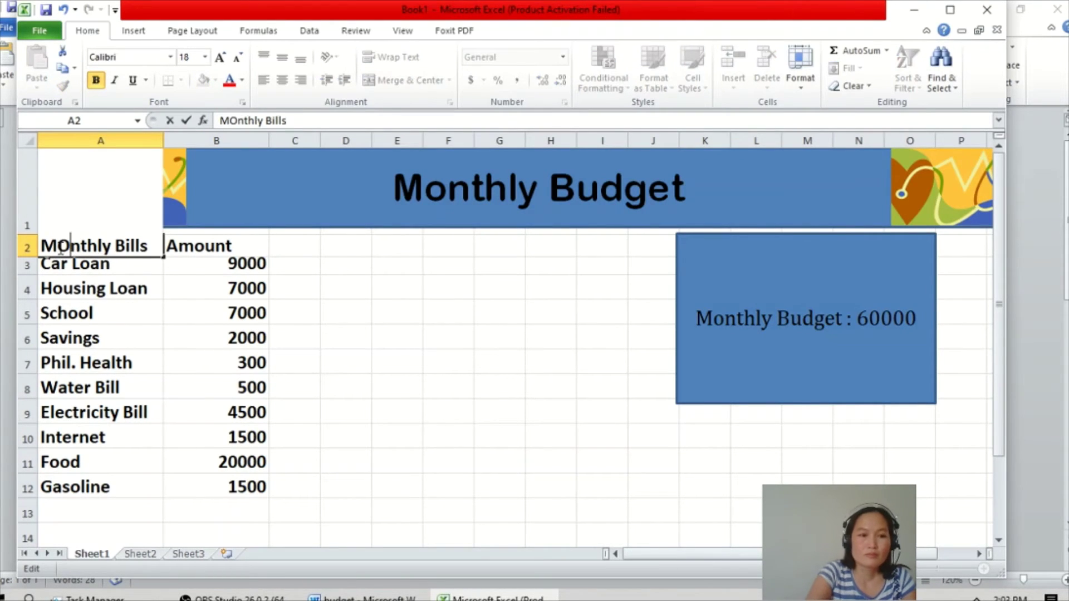
{"action": "key", "text": "BackSpace"}
{"action": "key", "text": "Caps_Lock"}
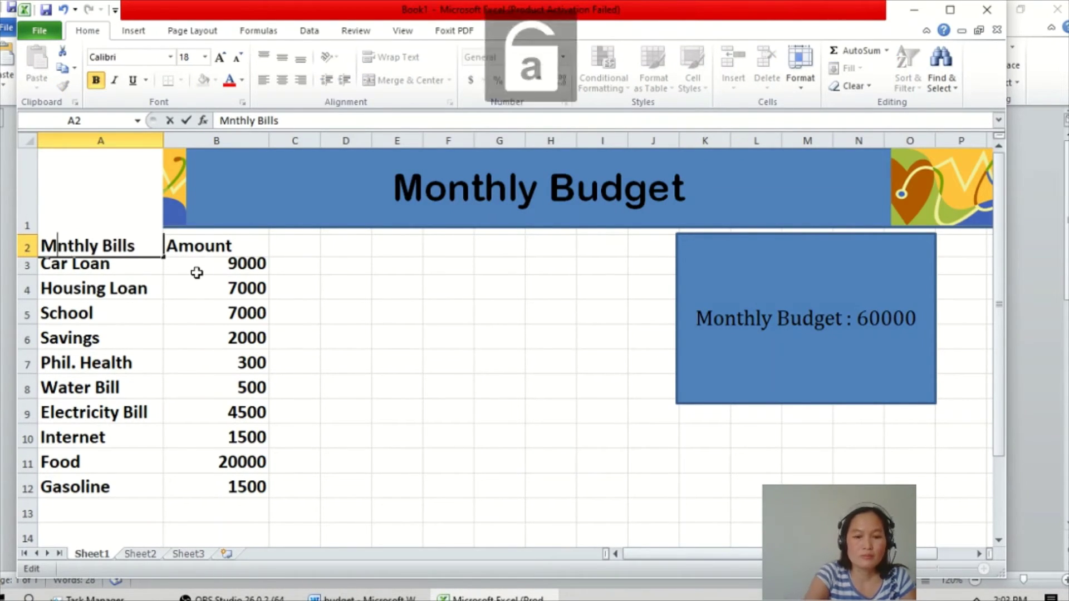
{"action": "type", "text": "o"}
{"action": "left_click", "coordinate": [446, 336]}
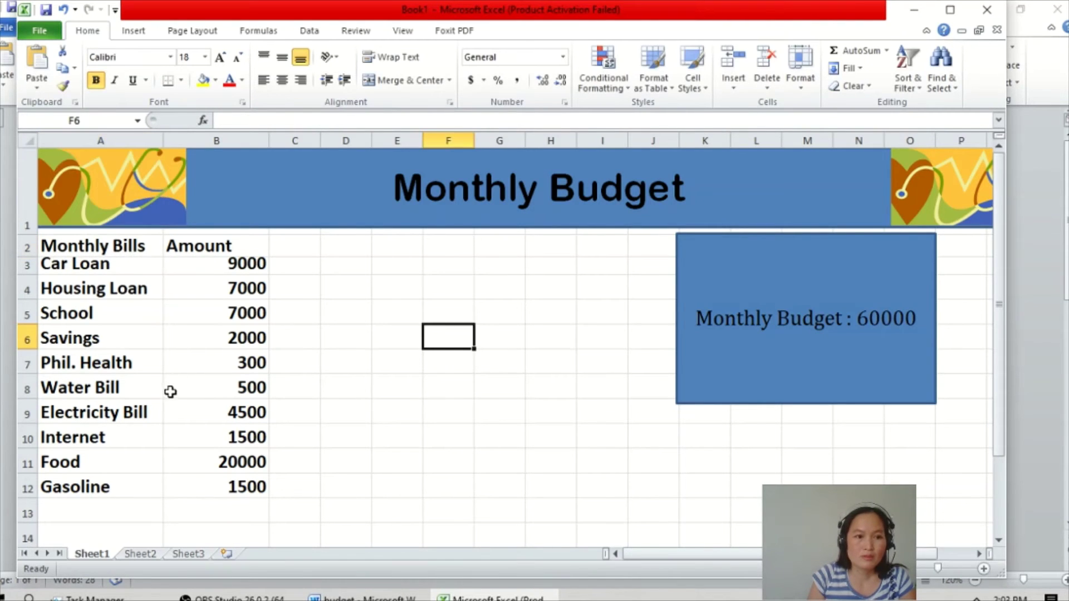
Step: Enter the label 'Monthly Bills' in cell A19
{"action": "scroll", "coordinate": [171, 393], "scroll_direction": "down", "scroll_amount": 3}
{"action": "left_click", "coordinate": [88, 359]}
{"action": "scroll", "coordinate": [272, 404], "scroll_direction": "up", "scroll_amount": 4}
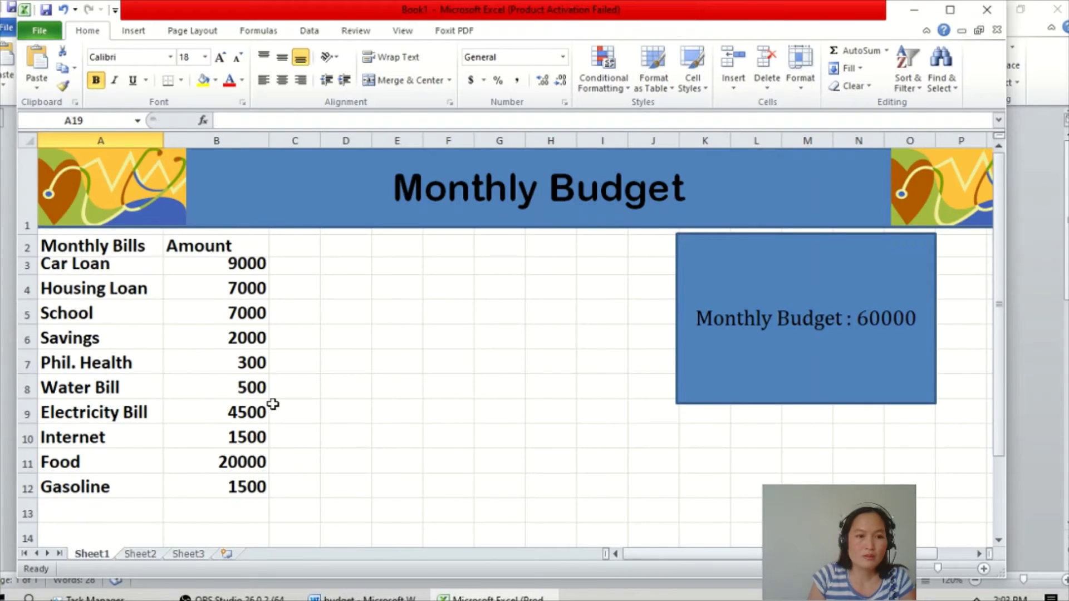
{"action": "scroll", "coordinate": [273, 405], "scroll_direction": "down", "scroll_amount": 3}
{"action": "scroll", "coordinate": [273, 405], "scroll_direction": "up", "scroll_amount": 3}
{"action": "scroll", "coordinate": [272, 404], "scroll_direction": "down", "scroll_amount": 2}
{"action": "scroll", "coordinate": [268, 412], "scroll_direction": "up", "scroll_amount": 2}
{"action": "scroll", "coordinate": [266, 418], "scroll_direction": "down", "scroll_amount": 3}
{"action": "scroll", "coordinate": [266, 418], "scroll_direction": "up", "scroll_amount": 3}
{"action": "scroll", "coordinate": [266, 417], "scroll_direction": "down", "scroll_amount": 2}
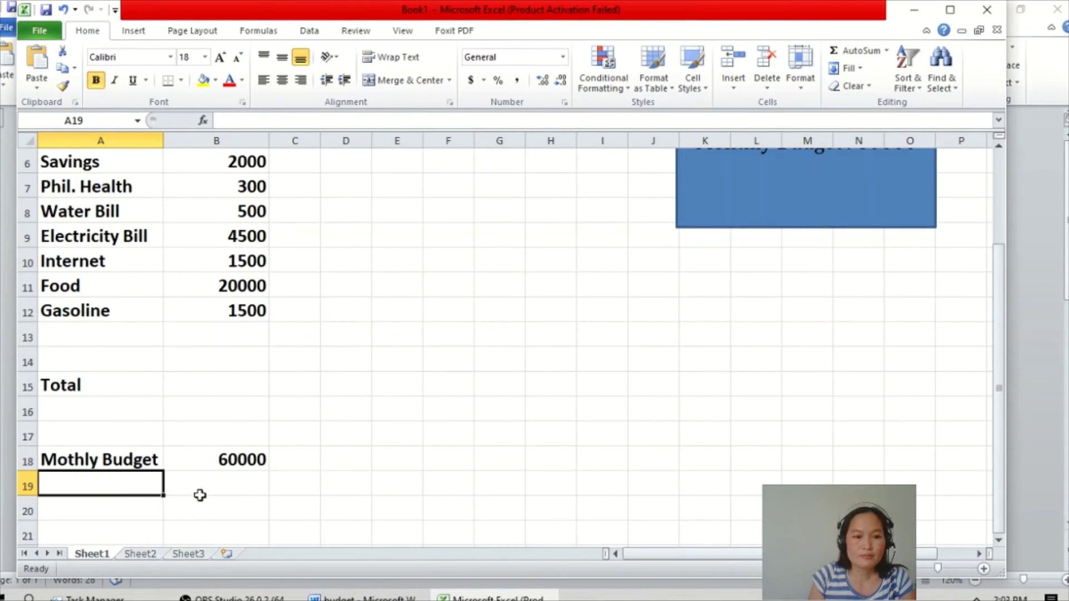
{"action": "left_click", "coordinate": [231, 487]}
{"action": "left_click", "coordinate": [126, 485]}
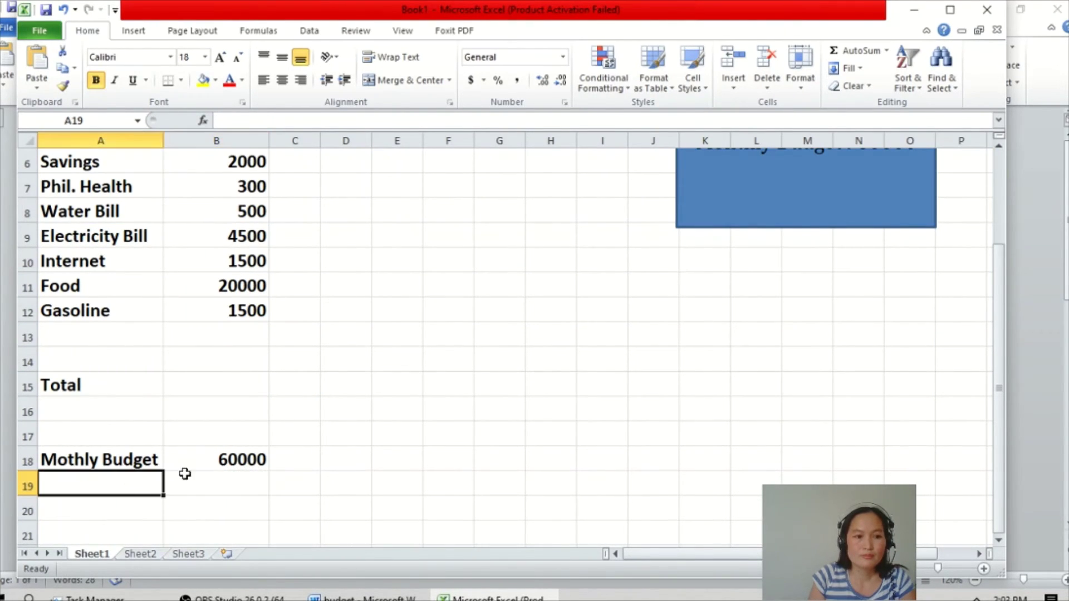
{"action": "type", "text": "M"}
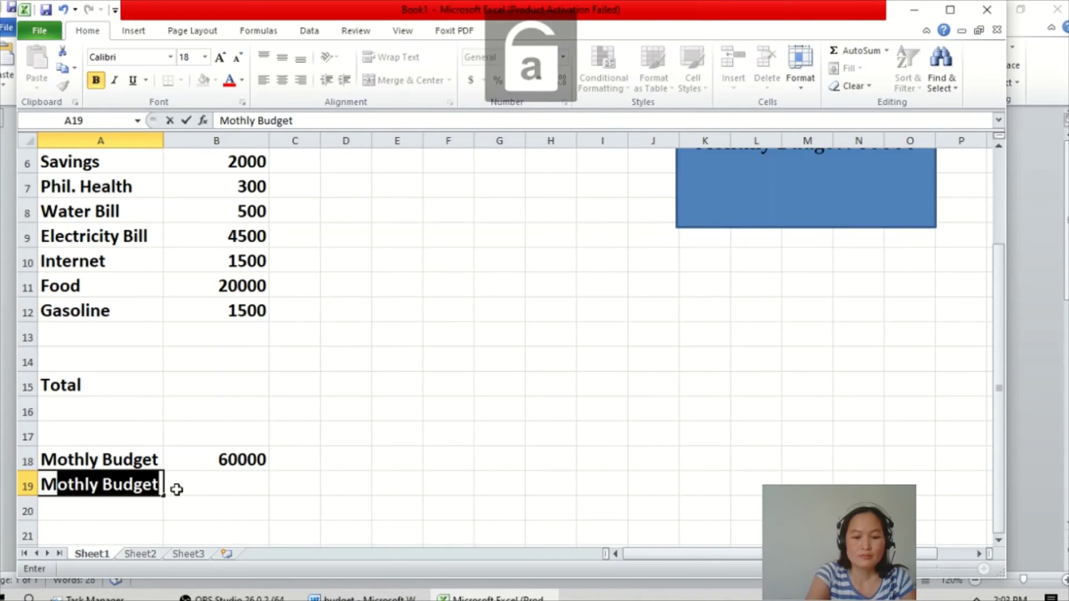
{"action": "type", "text": "onthly"}
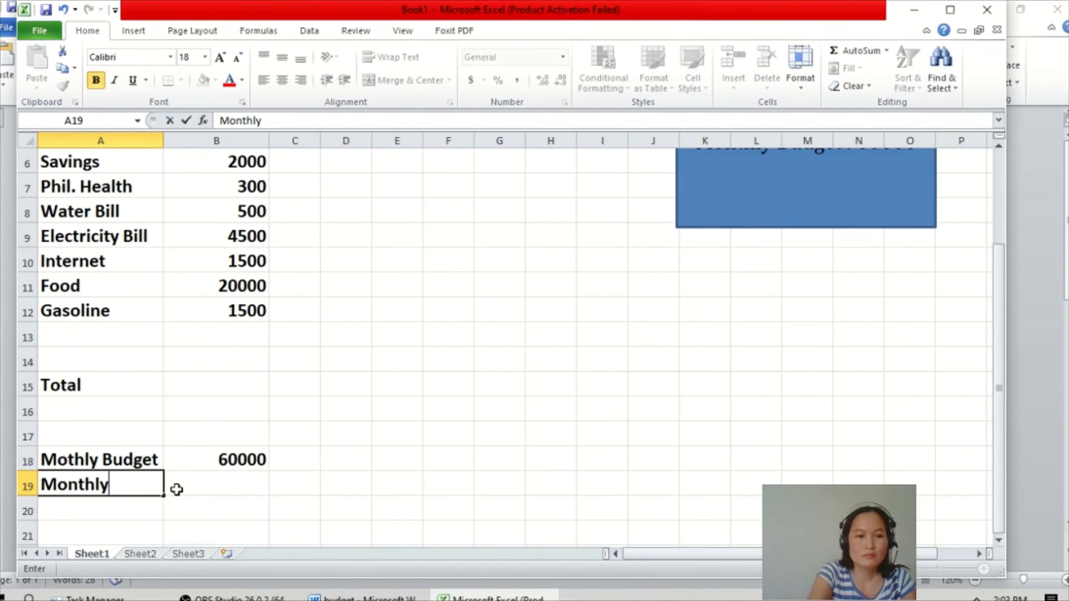
{"action": "key", "text": "Caps_Lock"}
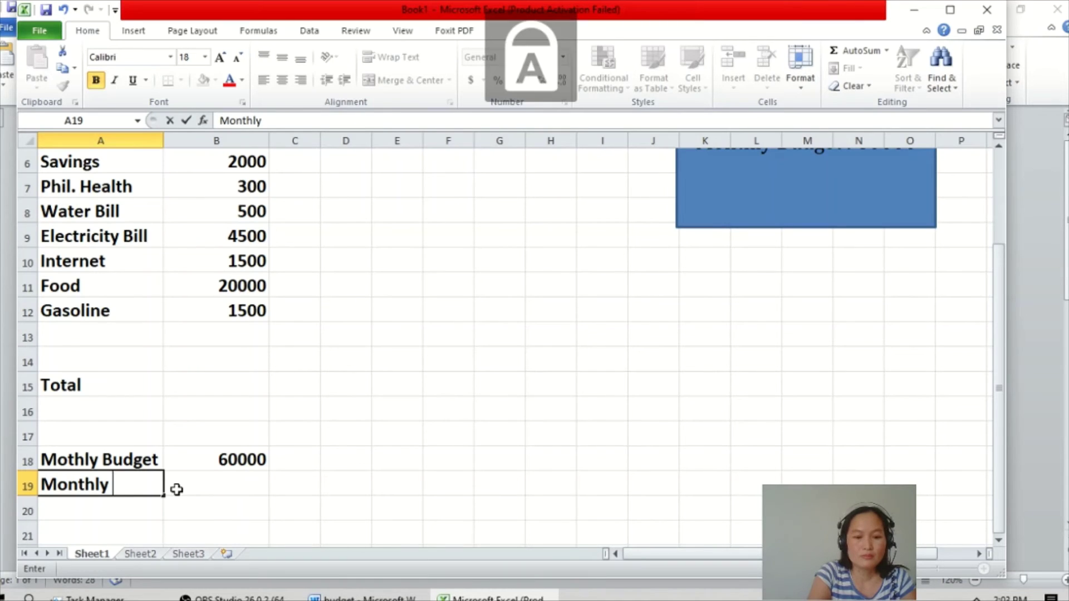
{"action": "type", "text": "B"}
{"action": "key", "text": "Caps_Lock"}
{"action": "type", "text": "ills"}
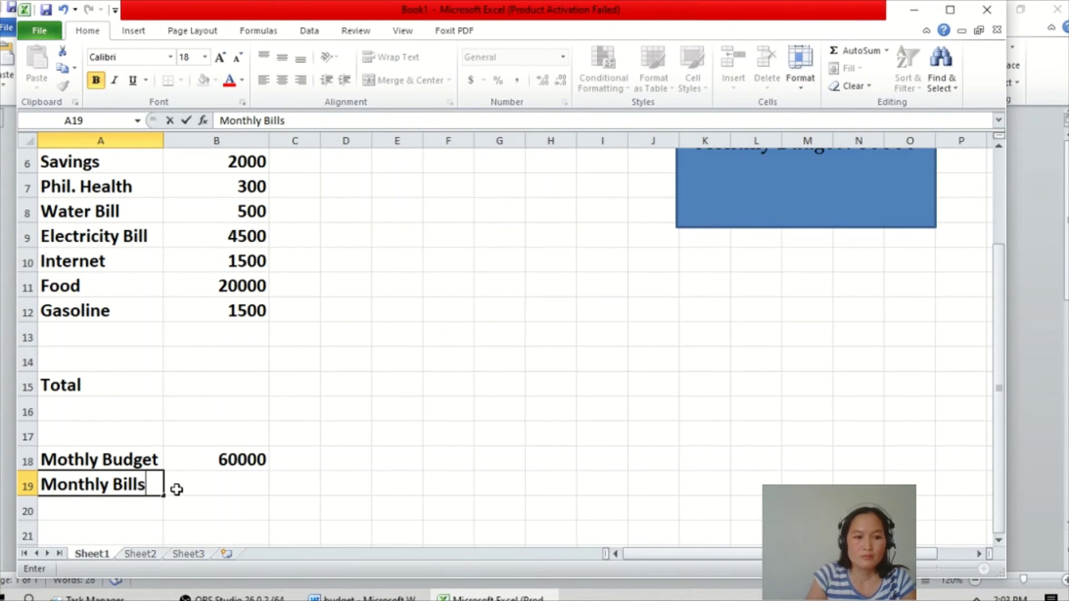
Step: Fix the A18 typo 'Mothly Budget' so it reads 'Monthly Budget'
{"action": "double_click", "coordinate": [69, 460]}
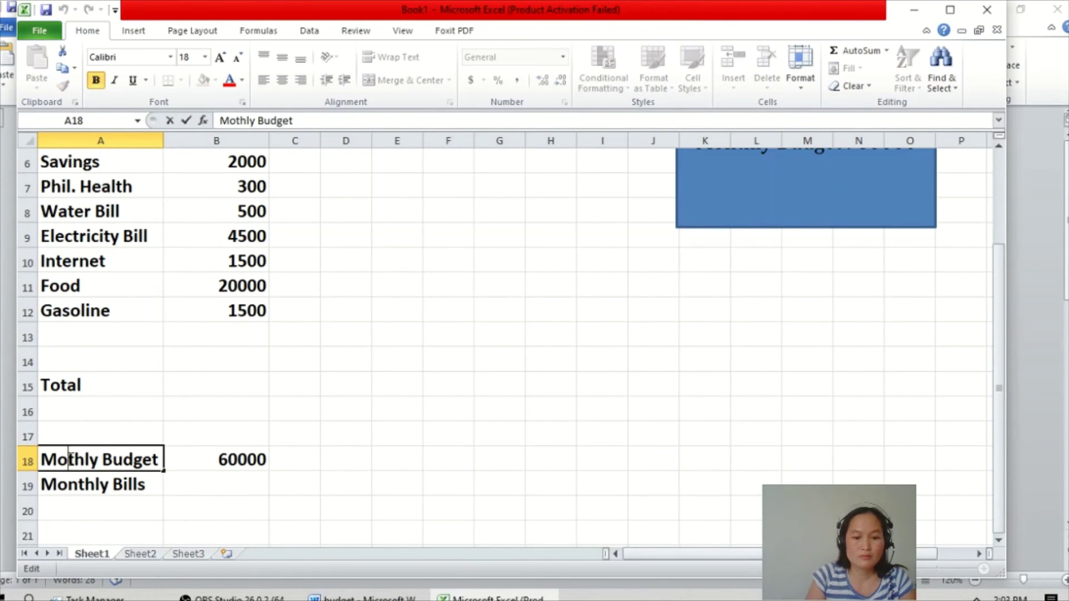
{"action": "type", "text": "n"}
{"action": "left_click", "coordinate": [202, 479]}
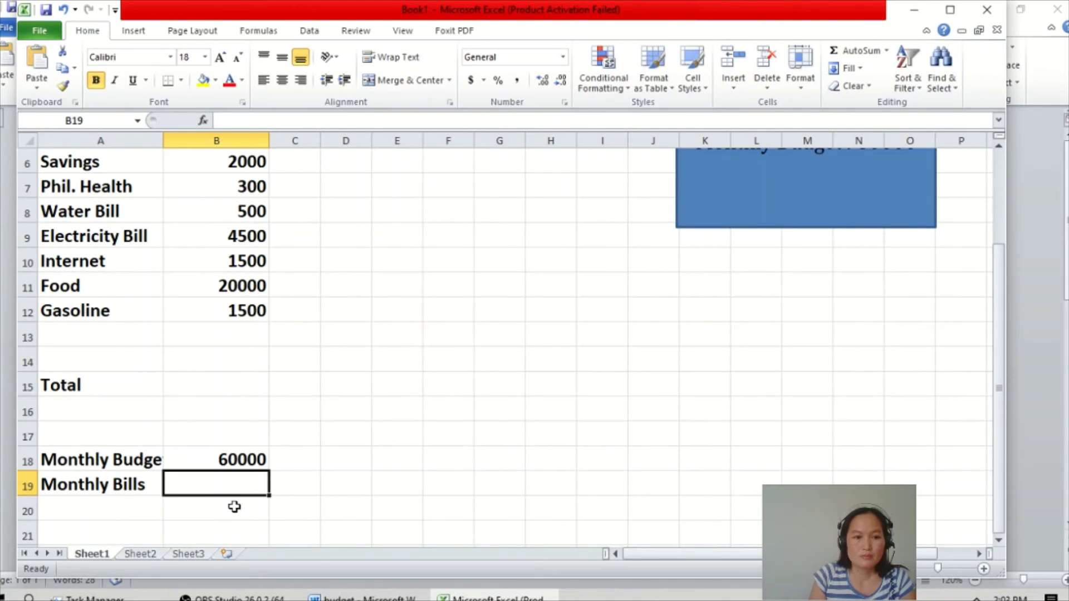
{"action": "scroll", "coordinate": [239, 506], "scroll_direction": "down", "scroll_amount": 2}
{"action": "scroll", "coordinate": [237, 506], "scroll_direction": "up", "scroll_amount": 4}
{"action": "scroll", "coordinate": [251, 470], "scroll_direction": "down", "scroll_amount": 2}
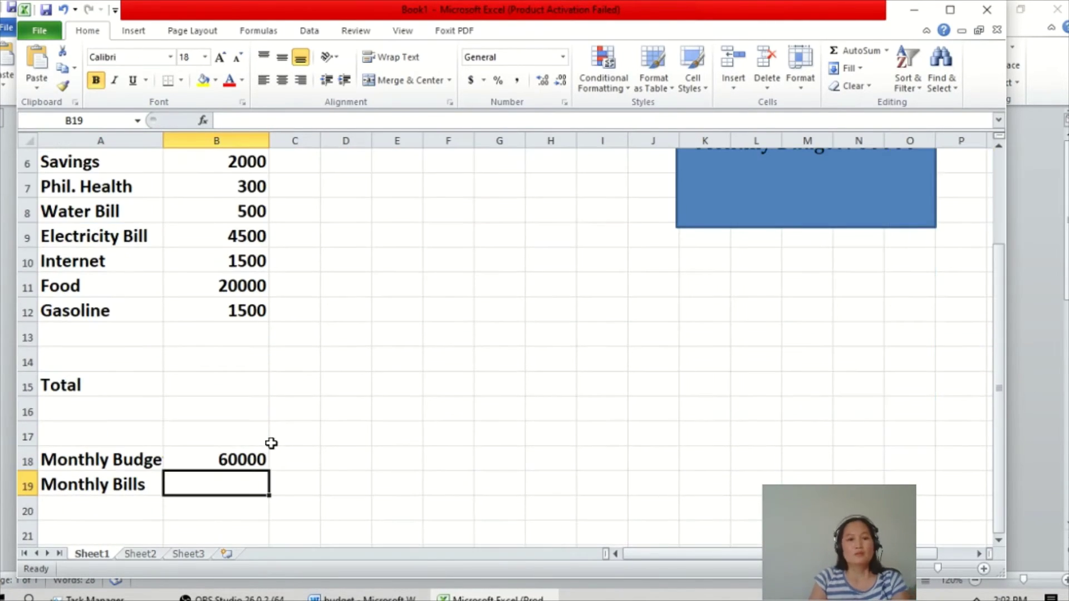
Step: Check the bill table in the Word document, then return to the budget workbook
{"action": "left_click", "coordinate": [206, 384]}
{"action": "scroll", "coordinate": [295, 384], "scroll_direction": "up", "scroll_amount": 2}
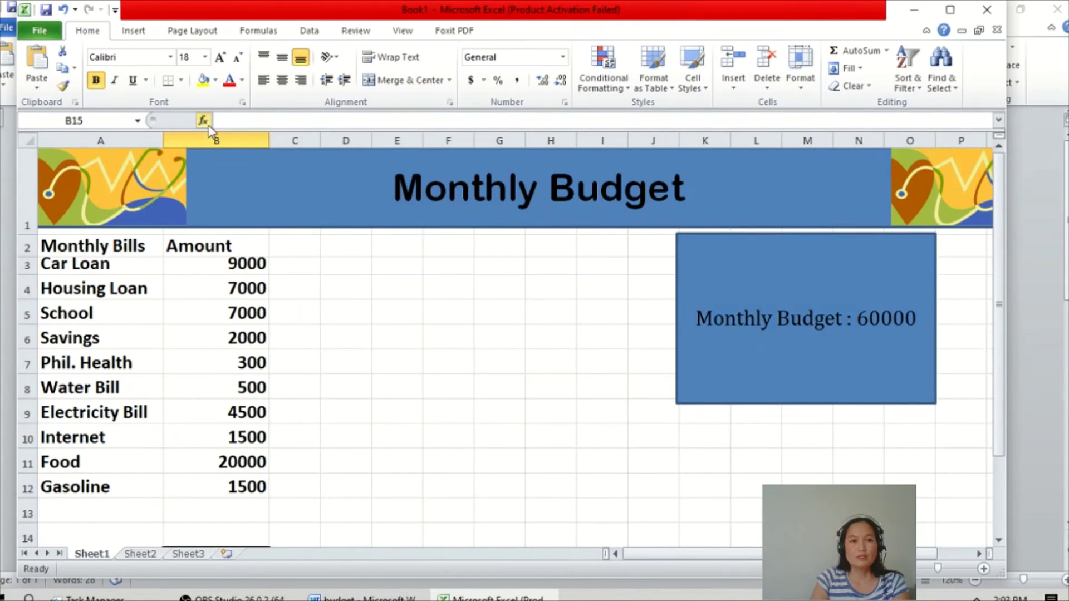
{"action": "left_click", "coordinate": [362, 597]}
{"action": "scroll", "coordinate": [357, 528], "scroll_direction": "down", "scroll_amount": 5}
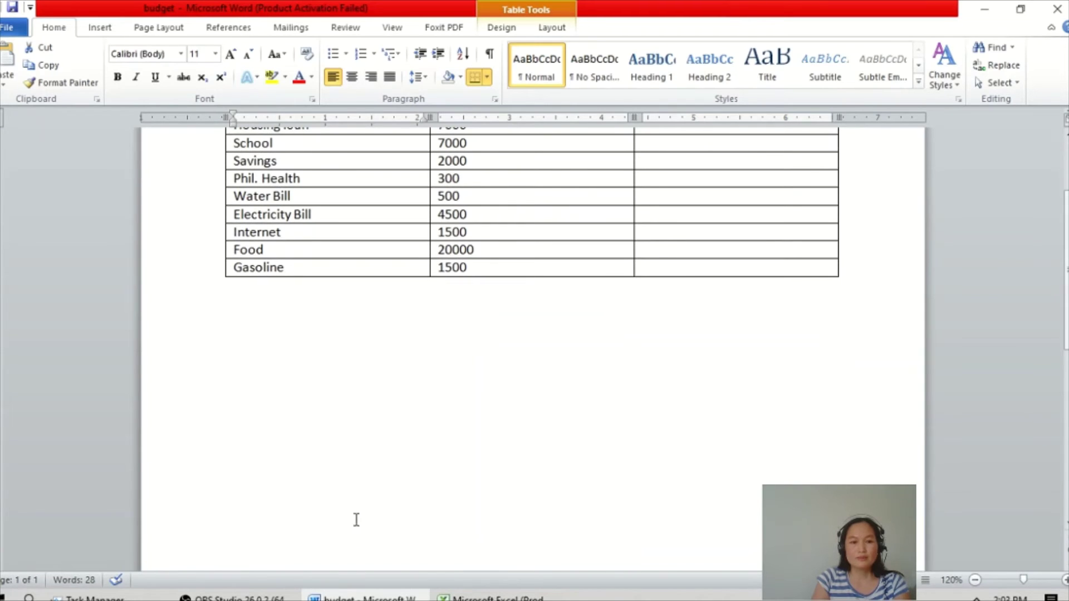
{"action": "left_click", "coordinate": [464, 596]}
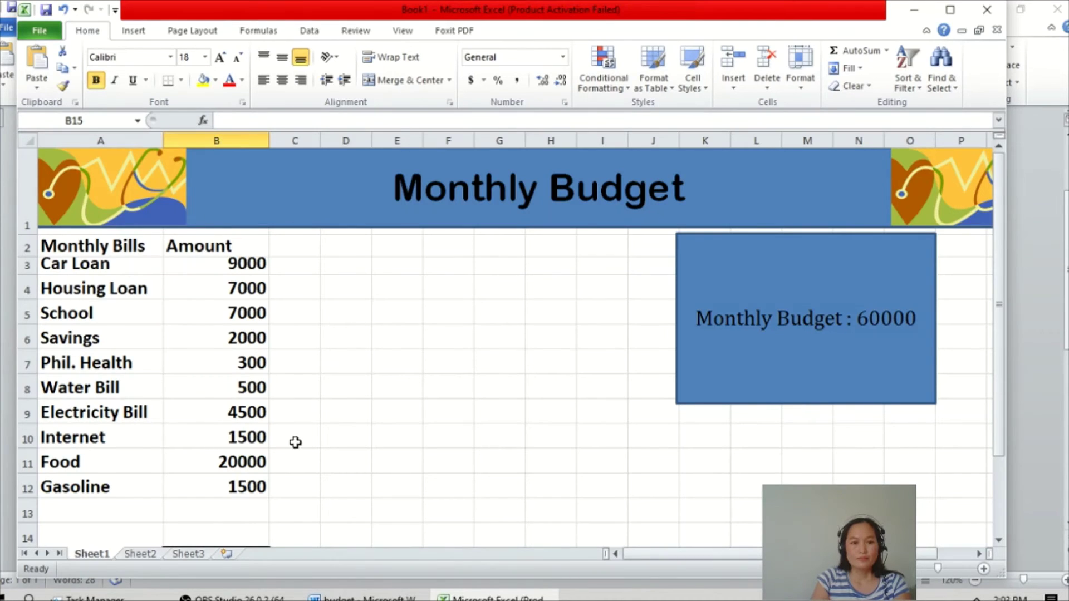
Step: Insert a SUM in Total cell B15 over B3:B12 instead of B3:B14, giving 53300
{"action": "scroll", "coordinate": [295, 446], "scroll_direction": "down", "scroll_amount": 2}
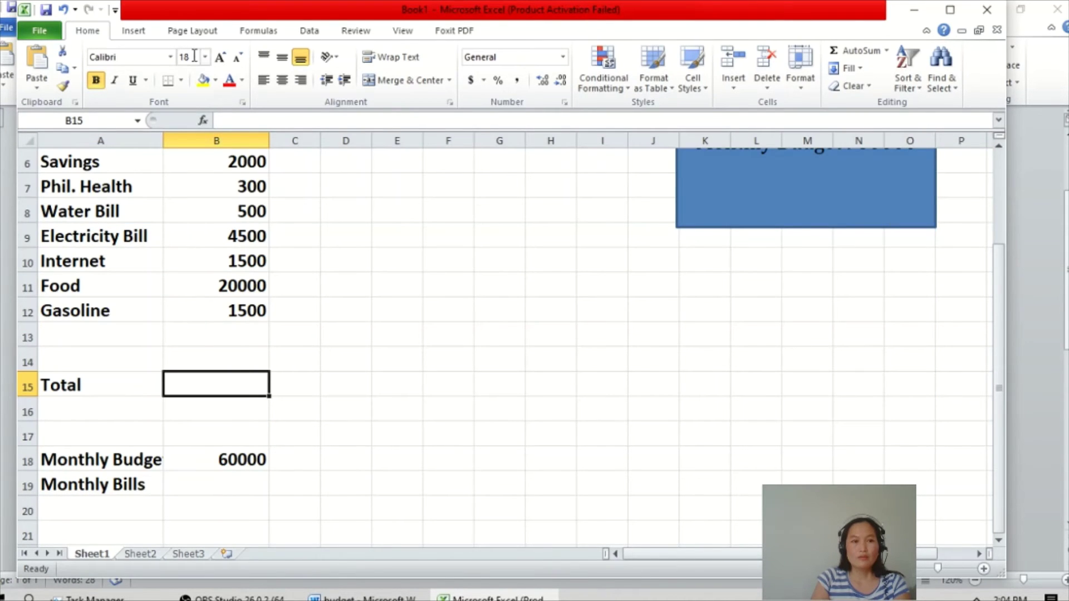
{"action": "left_click", "coordinate": [202, 121]}
{"action": "left_click", "coordinate": [637, 512]}
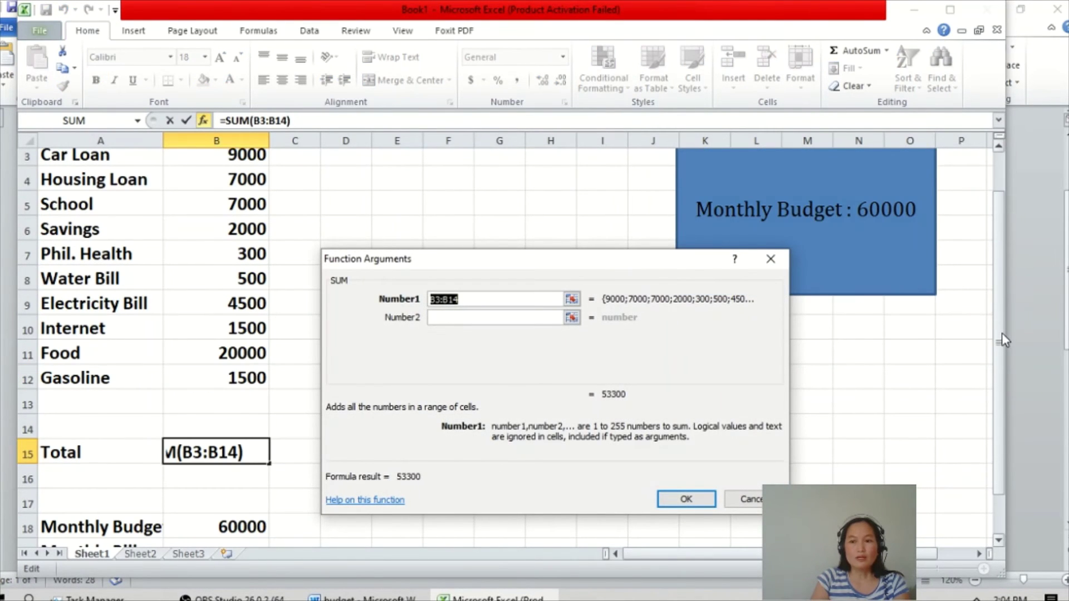
{"action": "left_click_drag", "start_coordinate": [1001, 332], "coordinate": [1000, 271]}
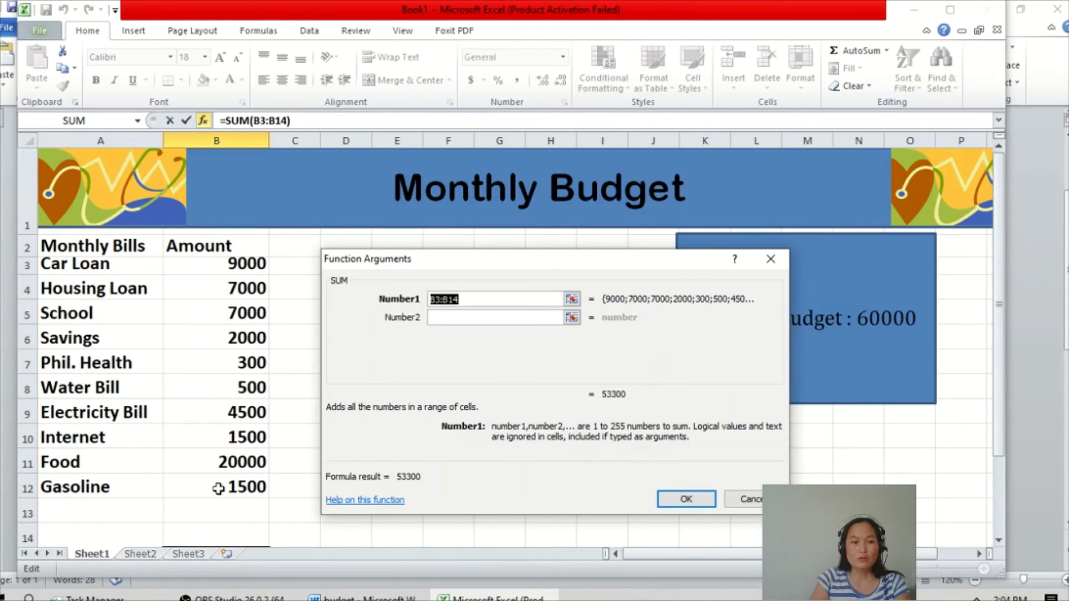
{"action": "left_click", "coordinate": [440, 299]}
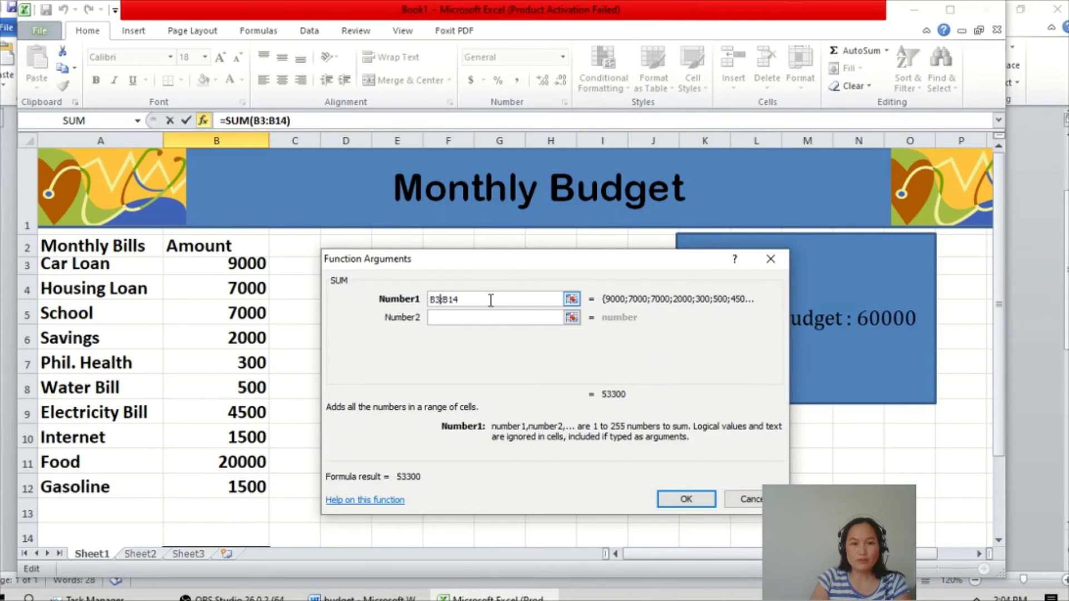
{"action": "key", "text": "BackSpace"}
{"action": "type", "text": "2"}
{"action": "left_click", "coordinate": [686, 498]}
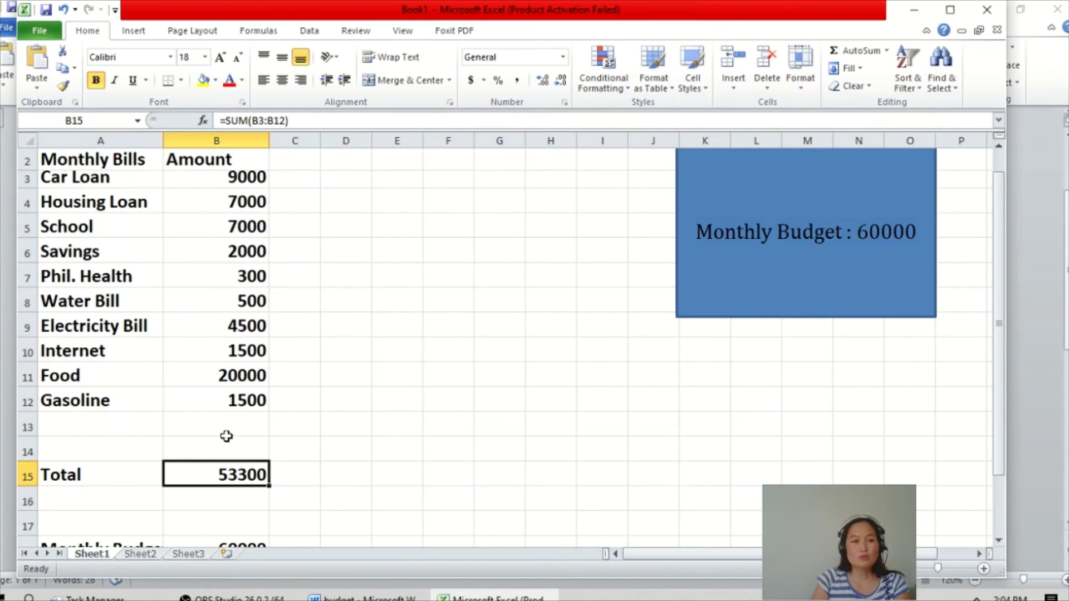
Step: Change the A19 label to 'Monthly Expenses' and widen column A to fit it
{"action": "scroll", "coordinate": [226, 429], "scroll_direction": "down", "scroll_amount": 2}
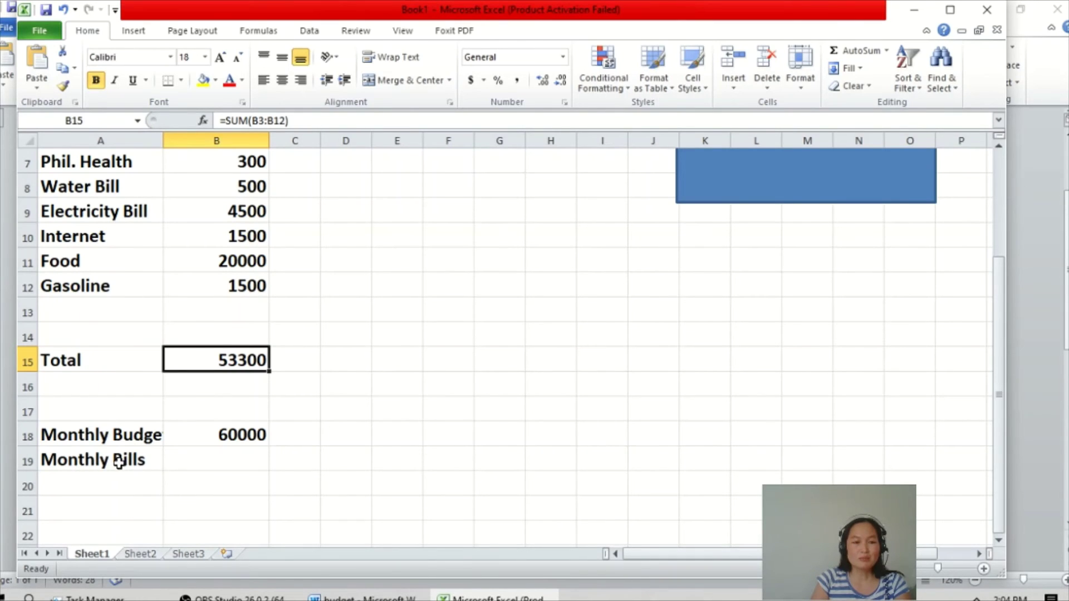
{"action": "double_click", "coordinate": [142, 460]}
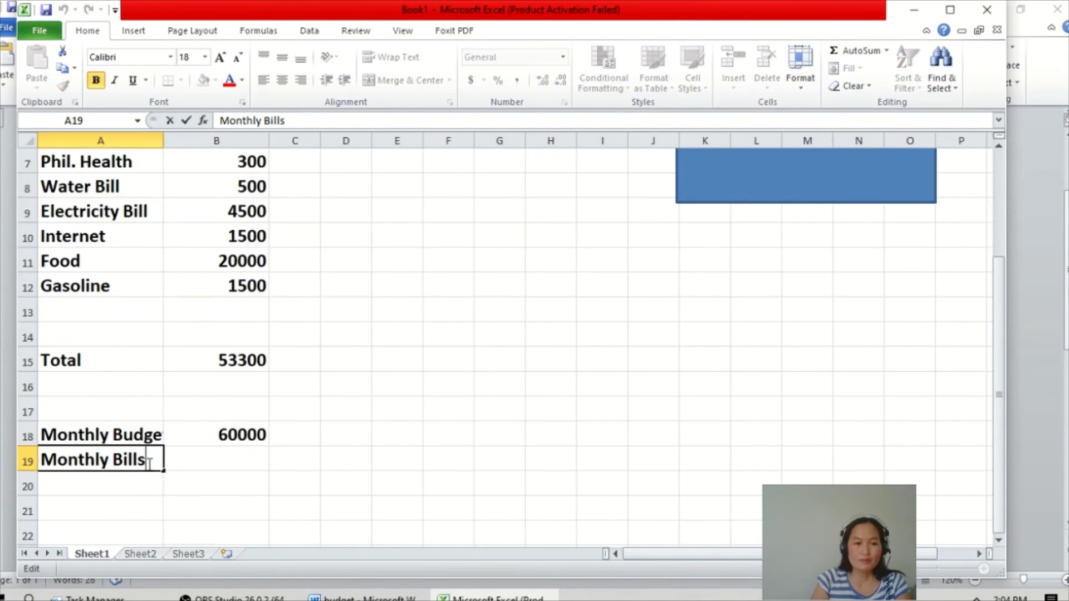
{"action": "key", "text": "BackSpace"}
{"action": "key", "text": "BackSpace"}
{"action": "key", "text": "BackSpace"}
{"action": "key", "text": "BackSpace"}
{"action": "key", "text": "BackSpace"}
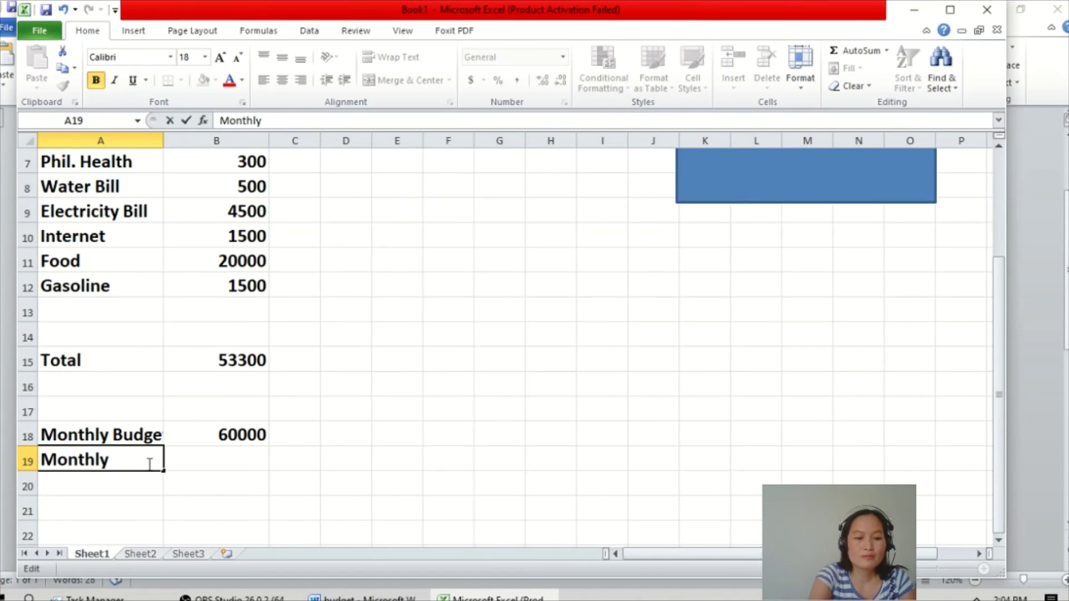
{"action": "type", "text": "Expenses"}
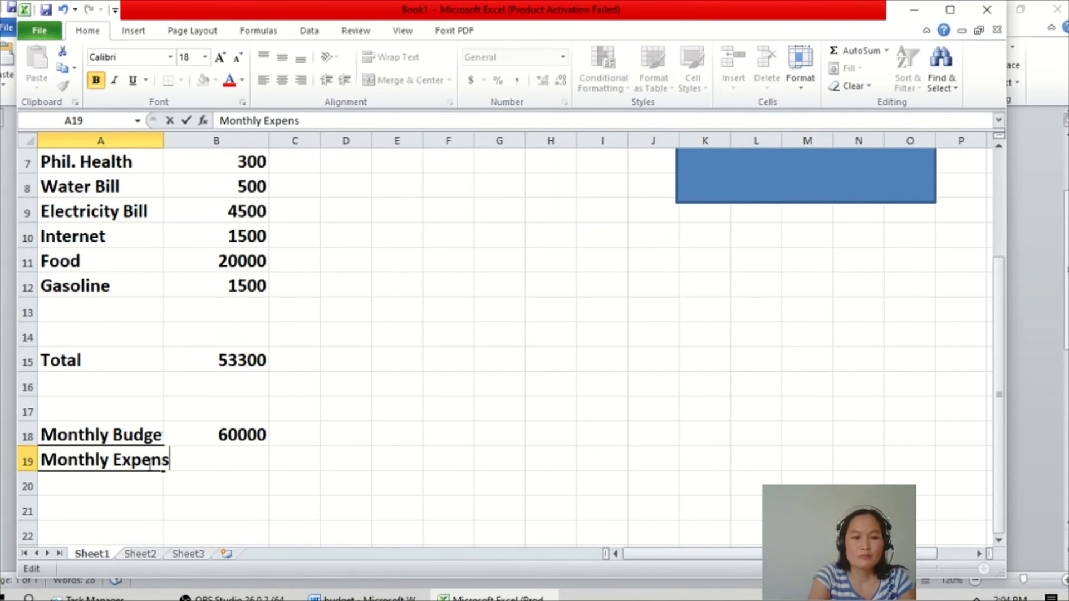
{"action": "left_click", "coordinate": [164, 139]}
{"action": "left_click_drag", "start_coordinate": [163, 139], "coordinate": [196, 140]}
Step: Enter 53300 in B19 as the Monthly Expenses amount
{"action": "left_click", "coordinate": [277, 444]}
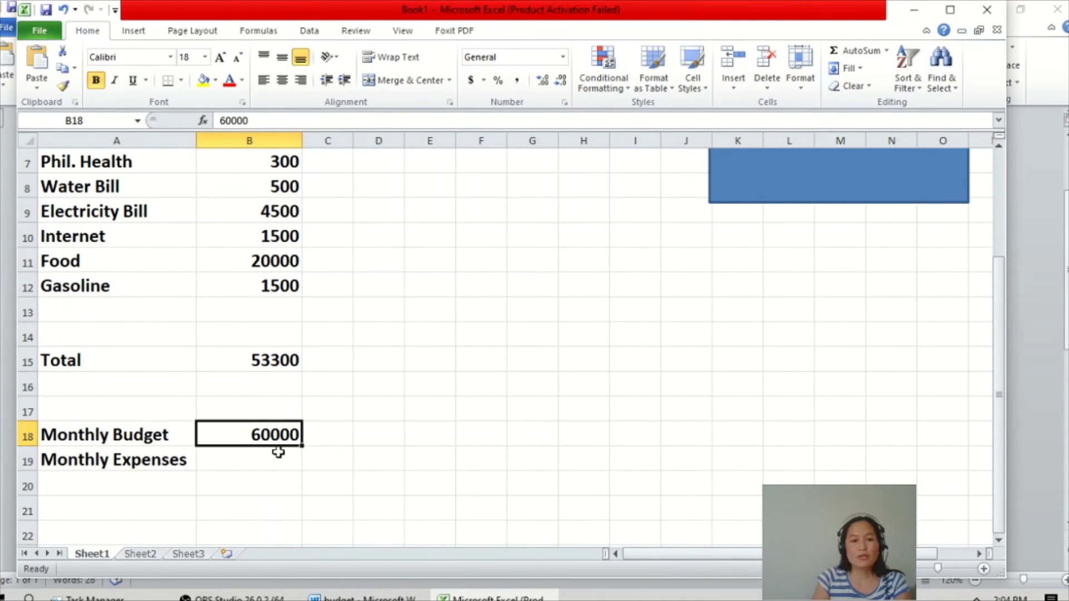
{"action": "left_click", "coordinate": [221, 464]}
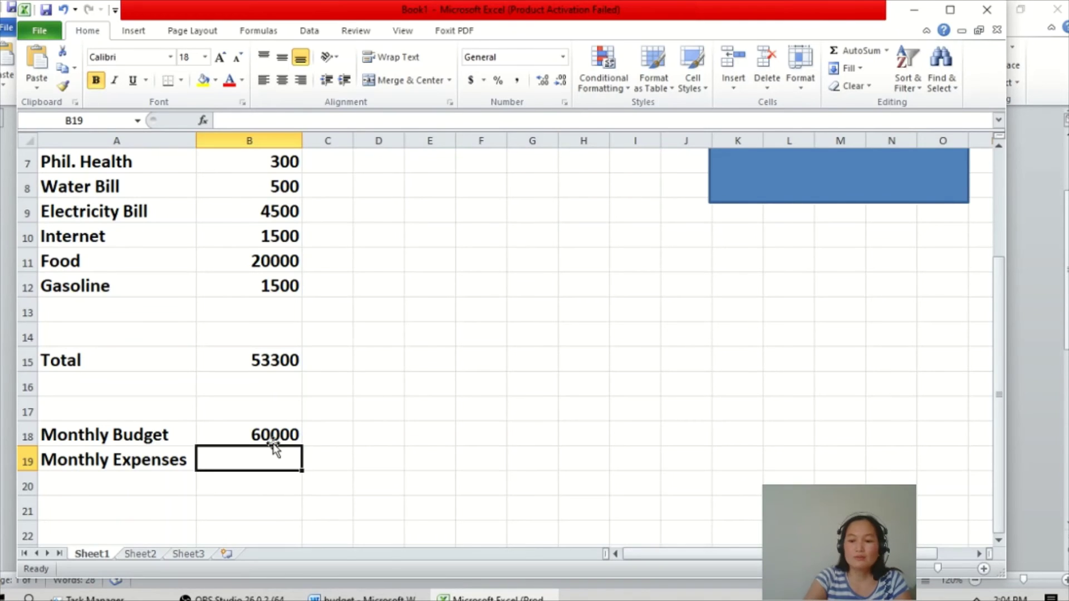
{"action": "type", "text": "533"}
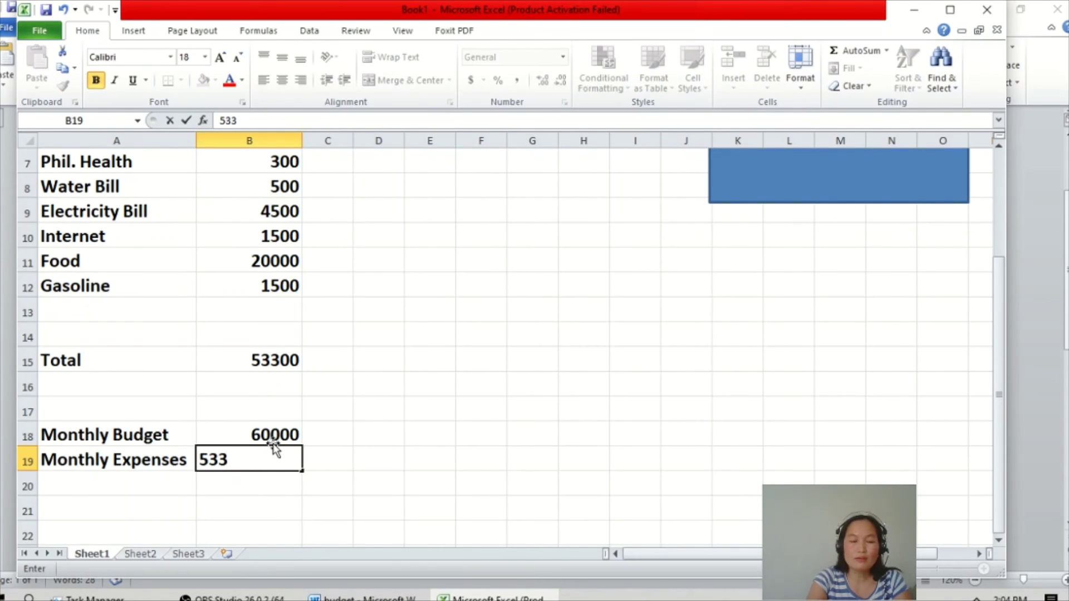
{"action": "type", "text": "00"}
{"action": "left_click", "coordinate": [267, 497]}
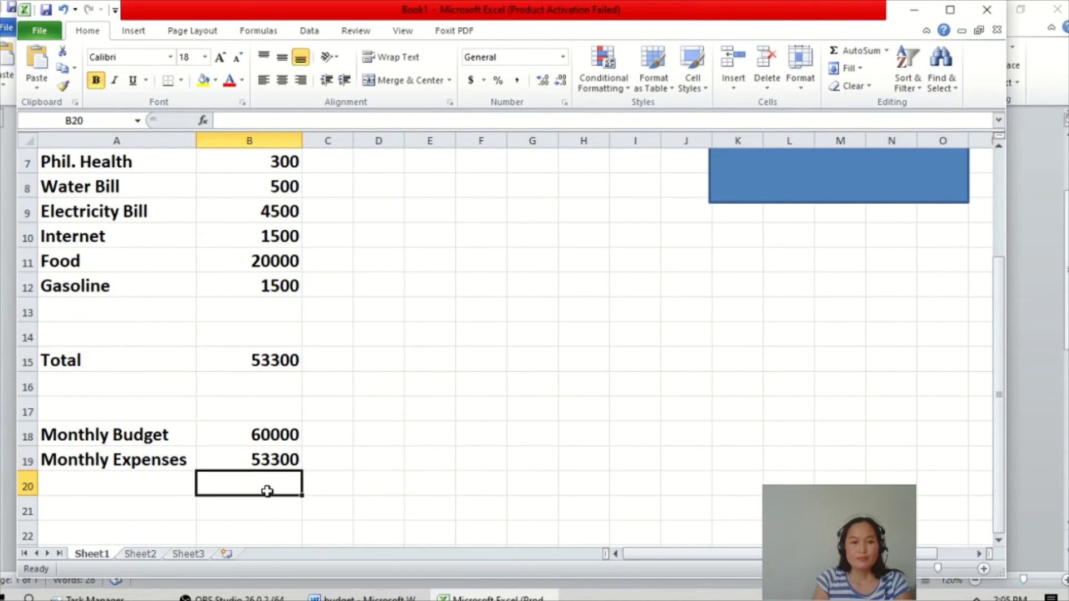
Step: Type the label 'Net. Monthly Income' in cell A21
{"action": "left_click", "coordinate": [105, 520]}
{"action": "key", "text": "Caps_Lock"}
{"action": "type", "text": "N"}
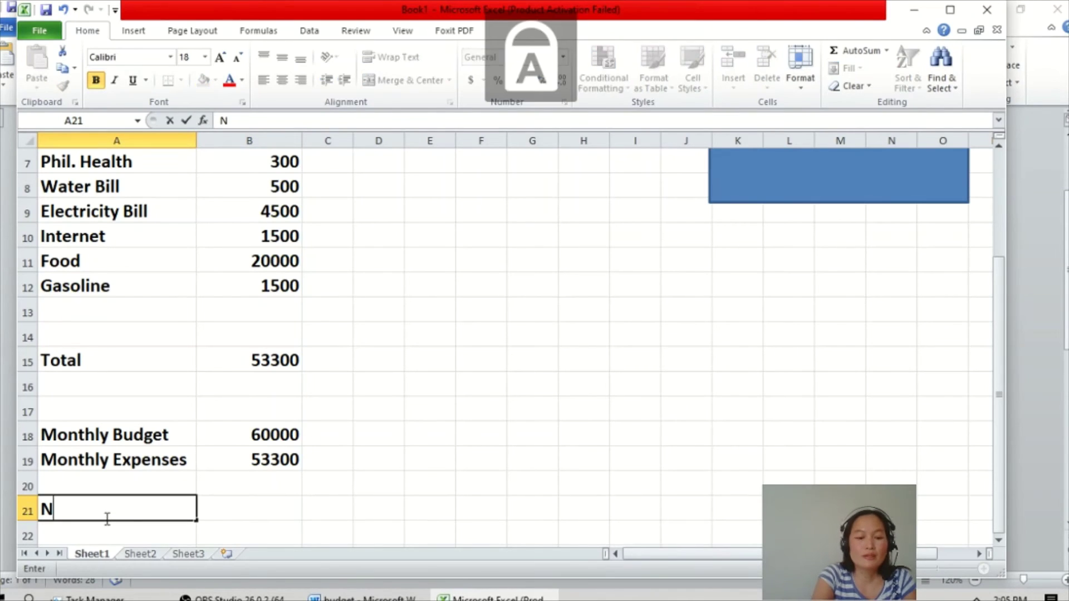
{"action": "key", "text": "Caps_Lock"}
{"action": "type", "text": "et,"}
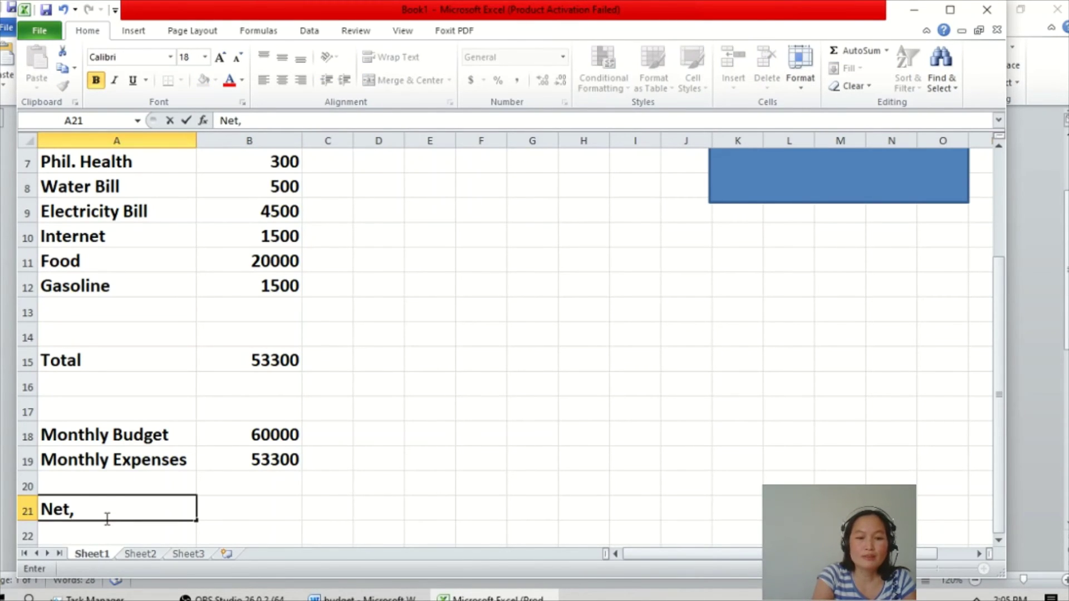
{"action": "key", "text": "Caps_Lock"}
{"action": "type", "text": "M"}
{"action": "key", "text": "Caps_Lock"}
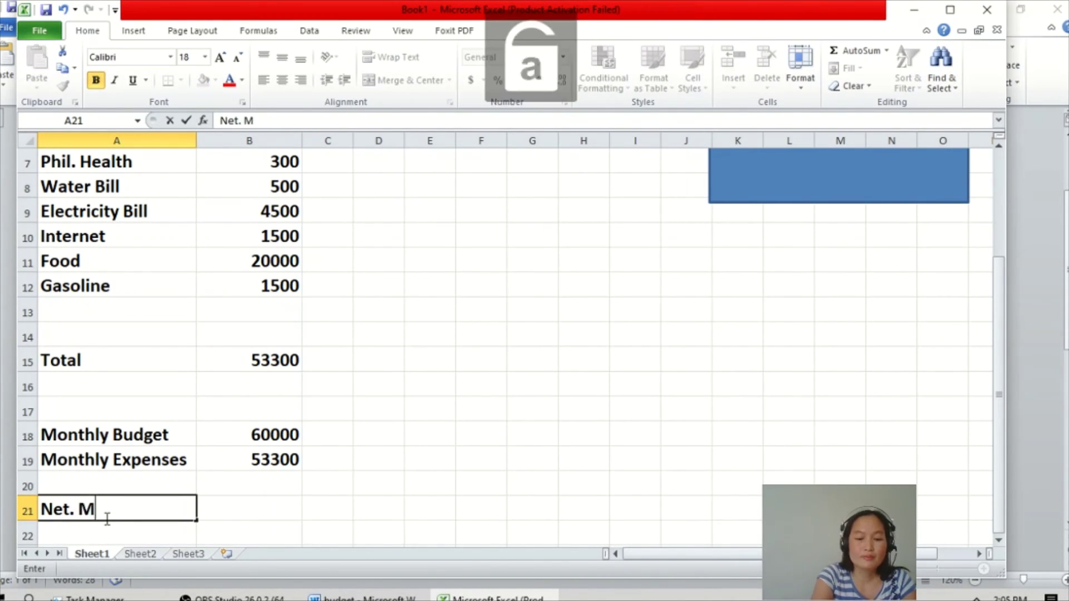
{"action": "type", "text": "onthly"}
{"action": "key", "text": "Caps_Lock"}
{"action": "type", "text": "I"}
{"action": "key", "text": "Caps_Lock"}
{"action": "type", "text": "ncome"}
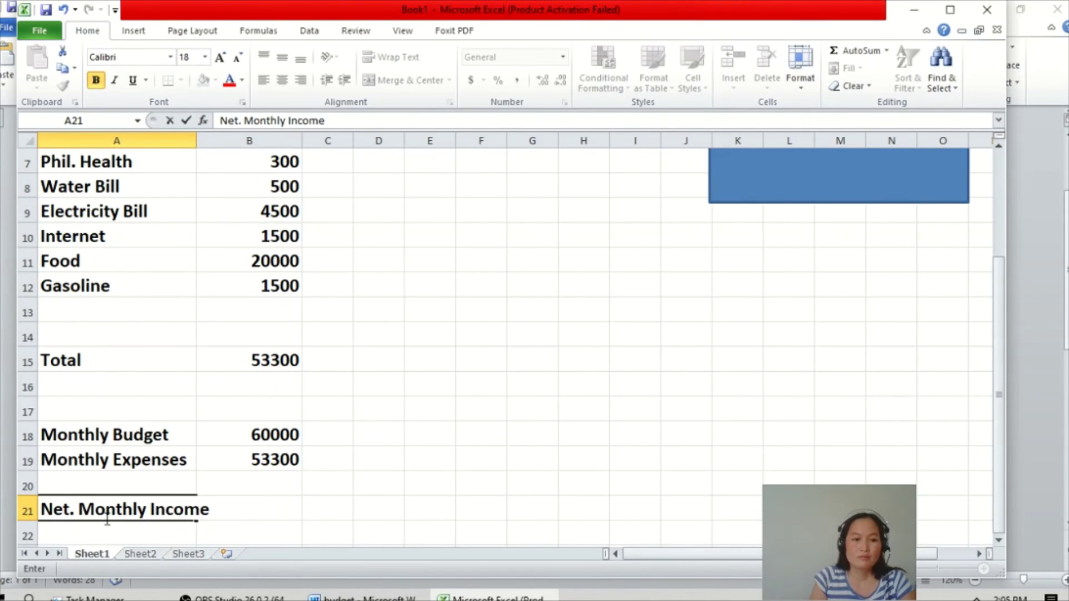
Step: Auto-fit column A to the width of the Net. Monthly Income label
{"action": "left_click", "coordinate": [191, 142]}
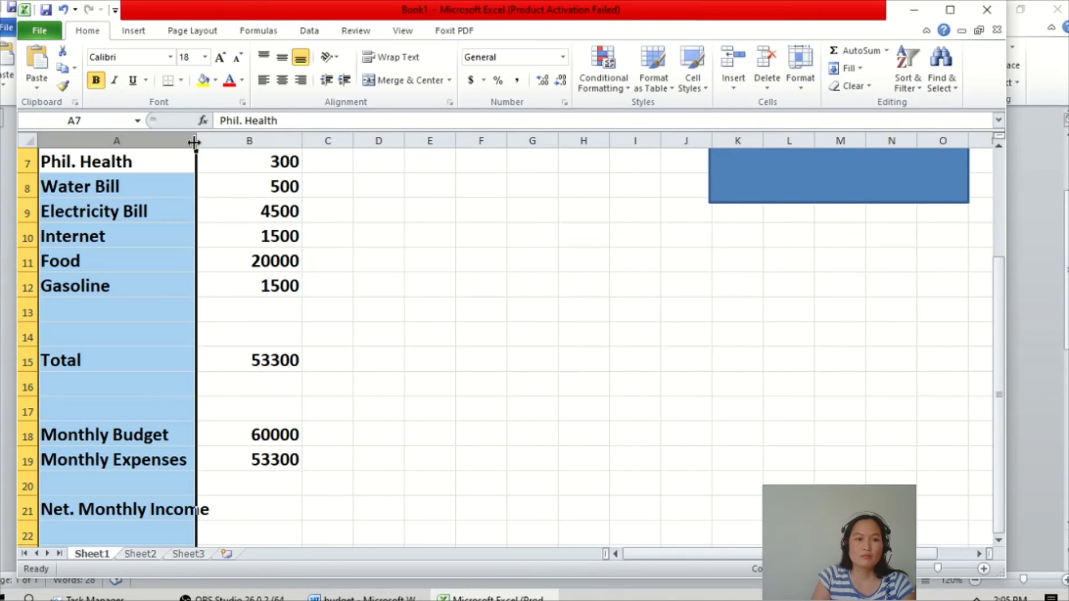
{"action": "double_click", "coordinate": [194, 142]}
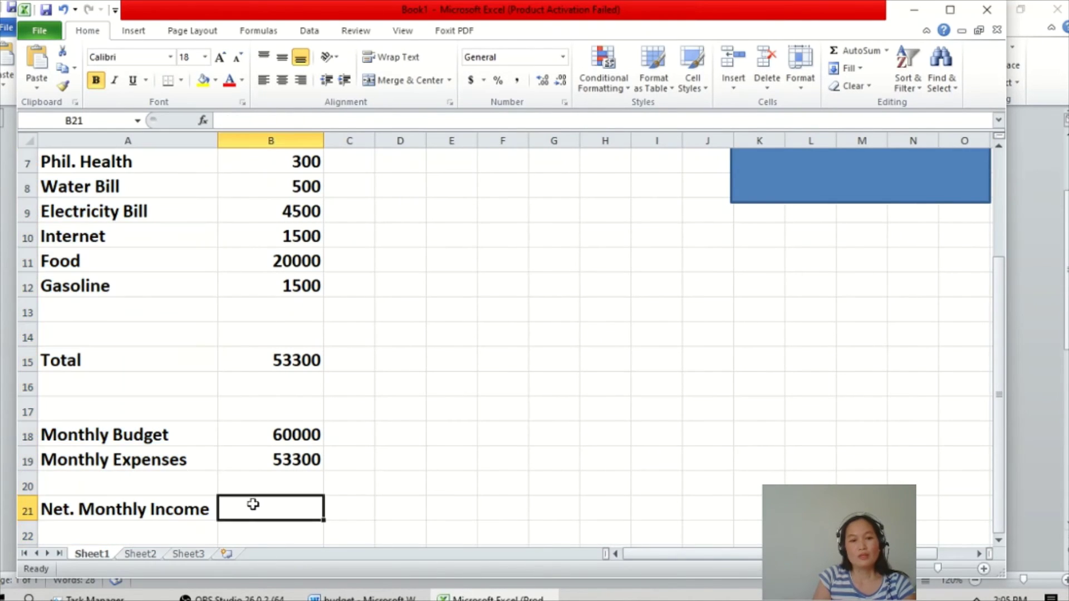
{"action": "scroll", "coordinate": [334, 513], "scroll_direction": "up", "scroll_amount": 2}
{"action": "scroll", "coordinate": [336, 515], "scroll_direction": "down", "scroll_amount": 3}
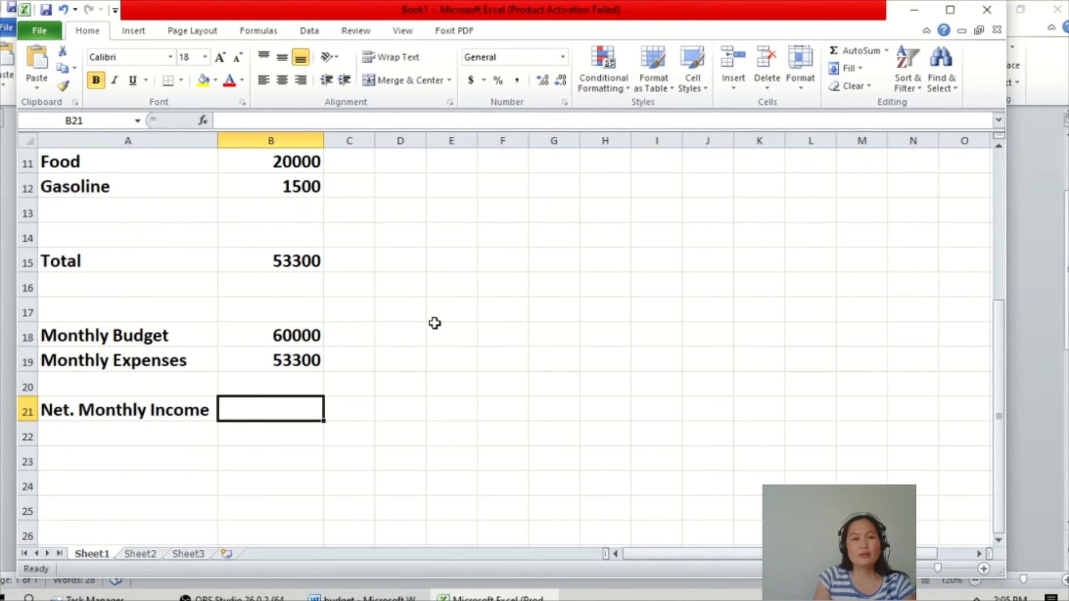
{"action": "scroll", "coordinate": [433, 323], "scroll_direction": "up", "scroll_amount": 2}
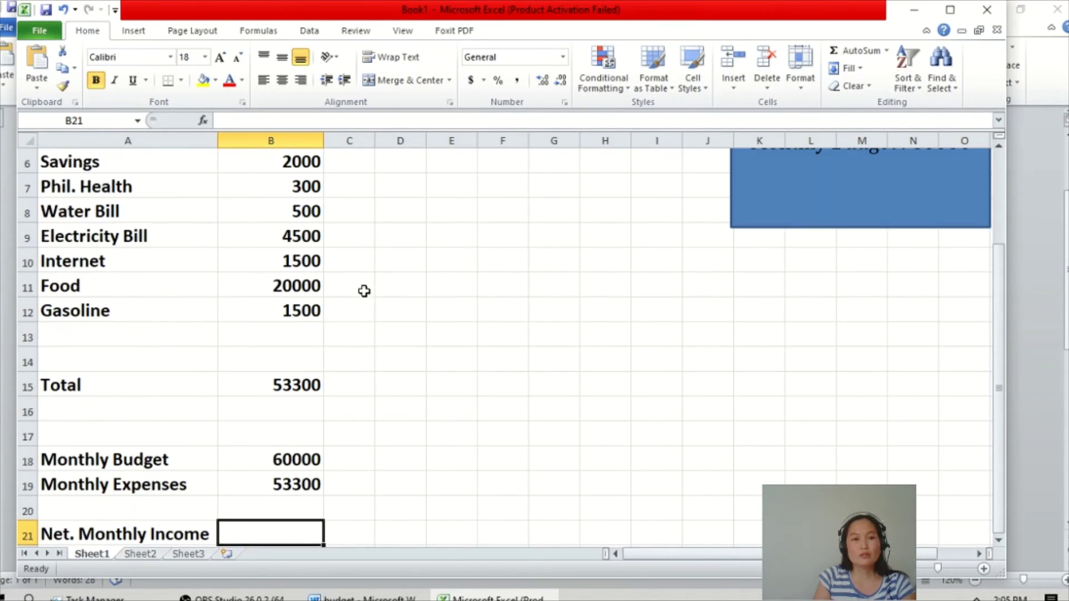
Step: Insert =SUM(B18-B19) in B21 so the net monthly income shows 6700
{"action": "left_click", "coordinate": [203, 120]}
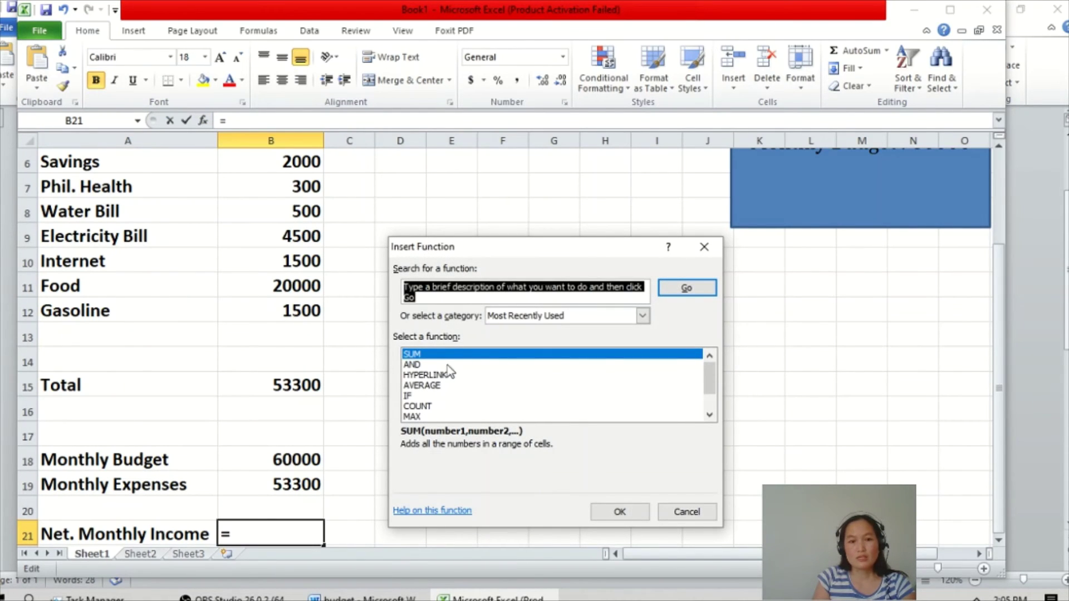
{"action": "left_click", "coordinate": [635, 511]}
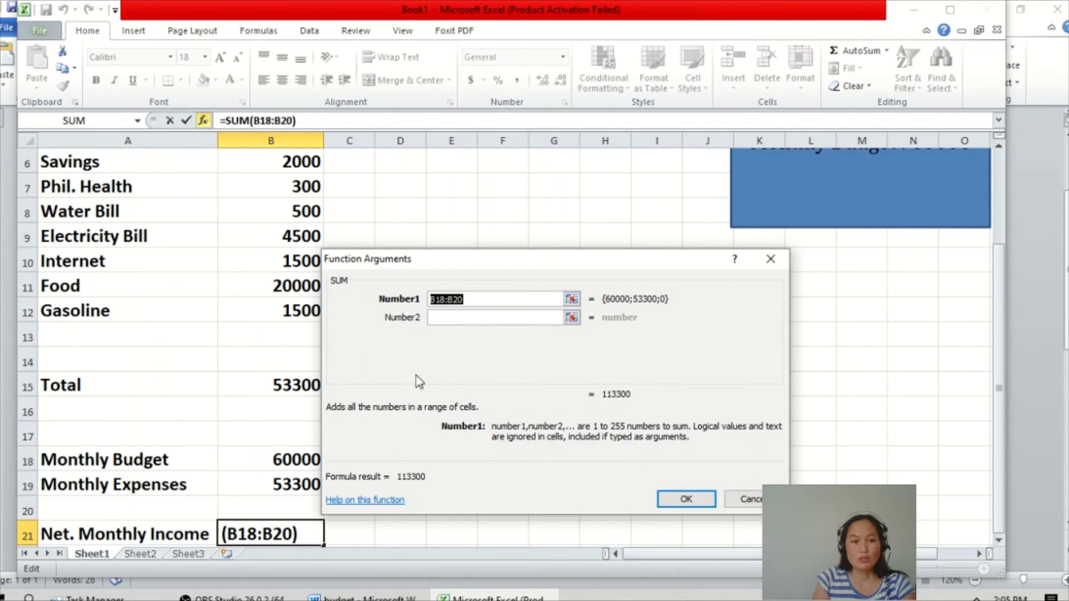
{"action": "left_click", "coordinate": [479, 300]}
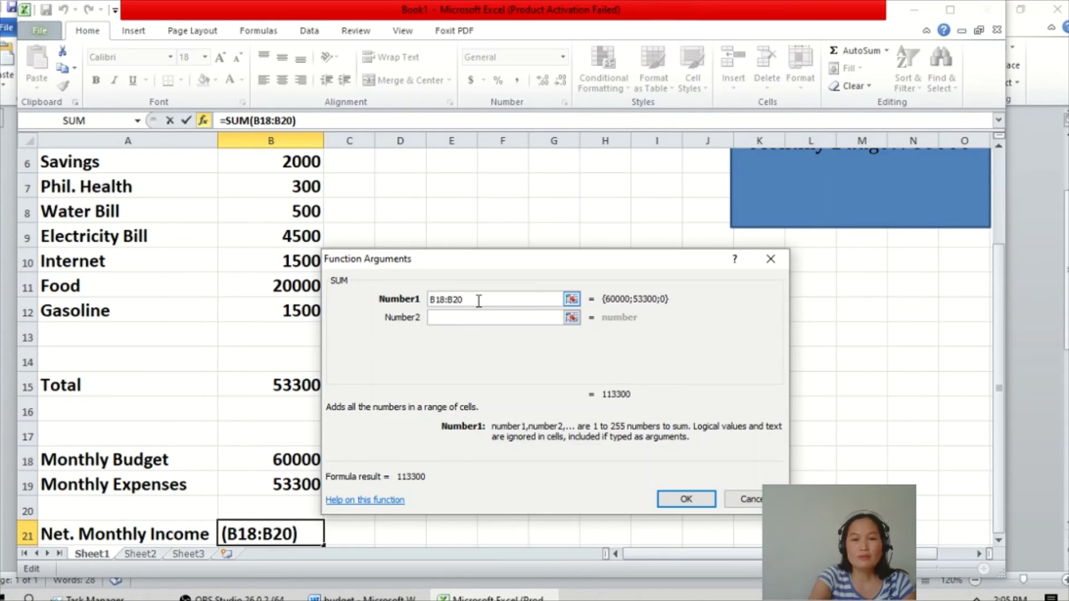
{"action": "key", "text": "BackSpace"}
{"action": "key", "text": "BackSpace"}
{"action": "type", "text": "1"}
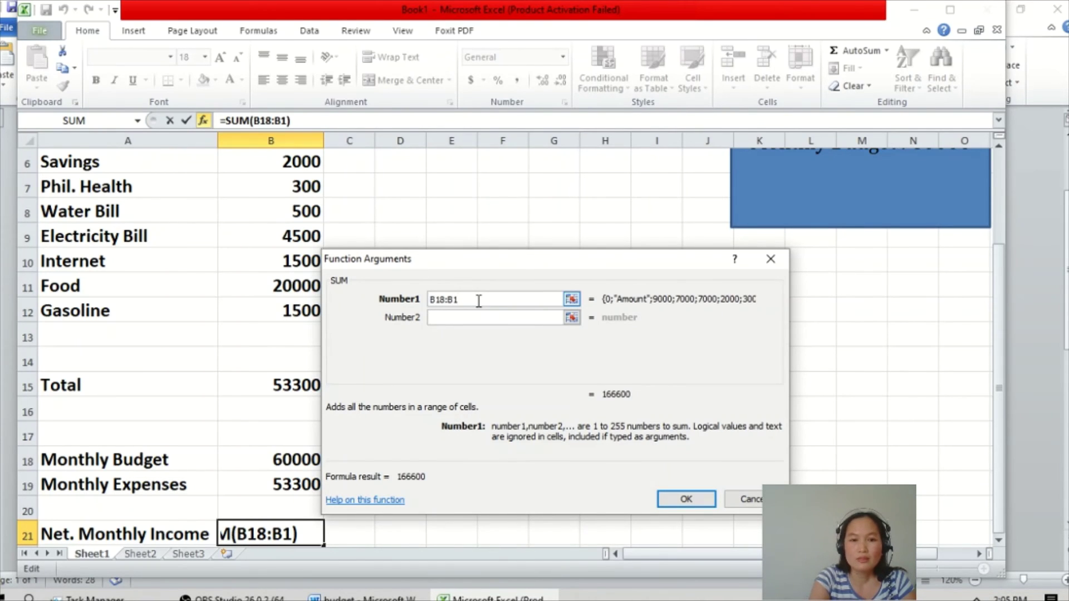
{"action": "type", "text": "9"}
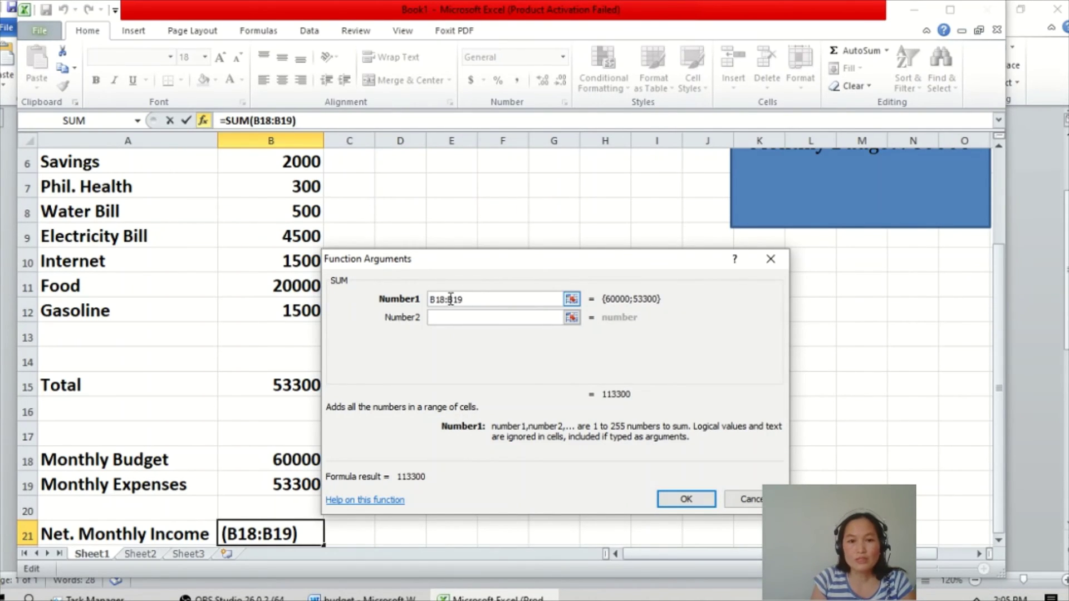
{"action": "left_click", "coordinate": [451, 299]}
{"action": "key", "text": "BackSpace"}
{"action": "type", "text": "-"}
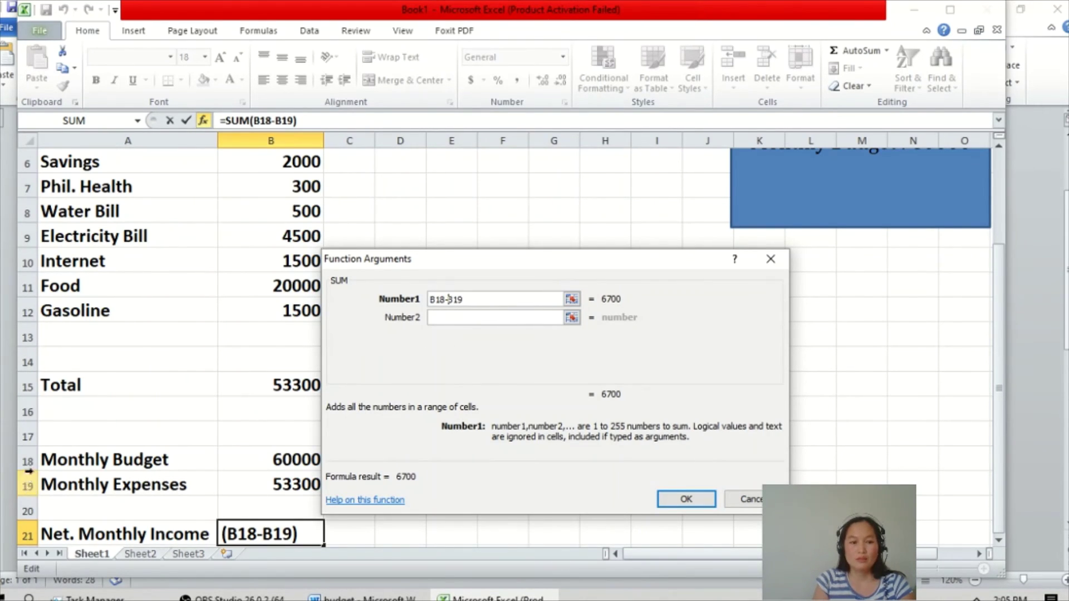
{"action": "left_click", "coordinate": [688, 499]}
{"action": "scroll", "coordinate": [556, 523], "scroll_direction": "down", "scroll_amount": 2}
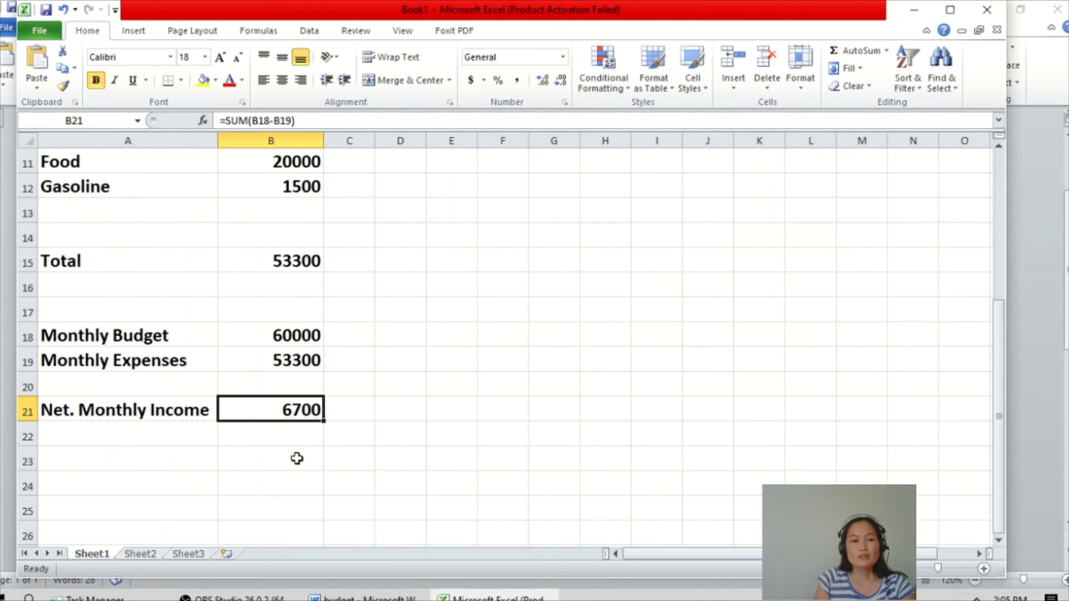
{"action": "scroll", "coordinate": [389, 459], "scroll_direction": "up", "scroll_amount": 3}
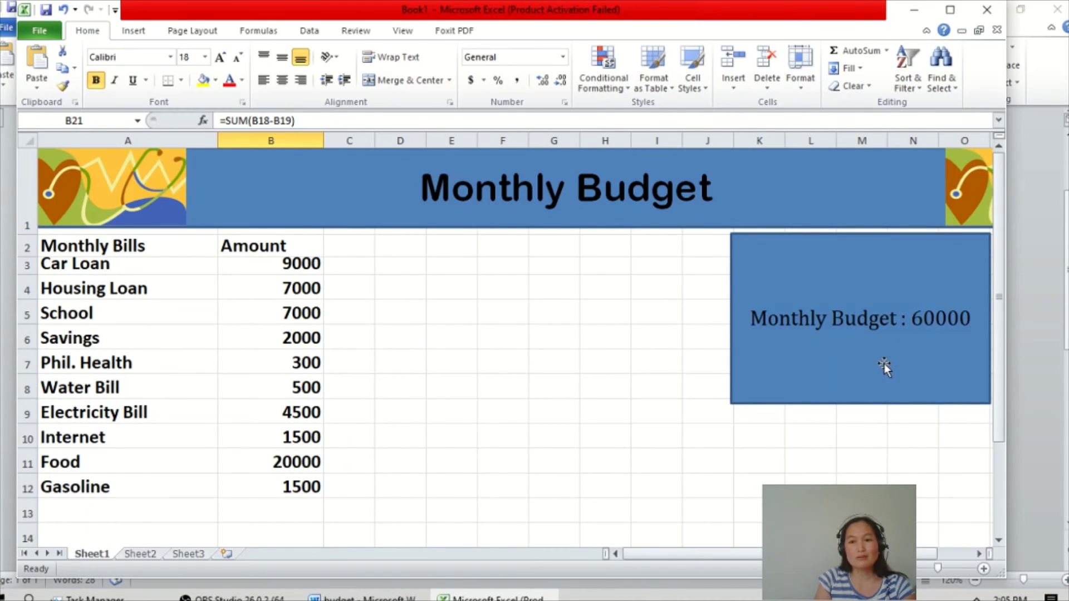
{"action": "scroll", "coordinate": [546, 396], "scroll_direction": "down", "scroll_amount": 2}
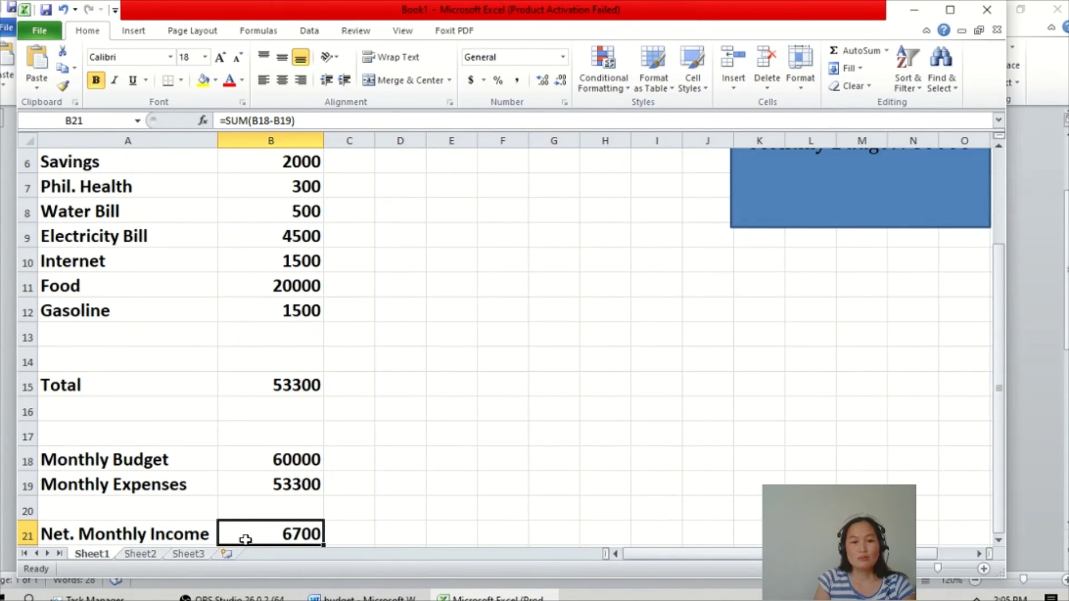
{"action": "scroll", "coordinate": [512, 438], "scroll_direction": "up", "scroll_amount": 2}
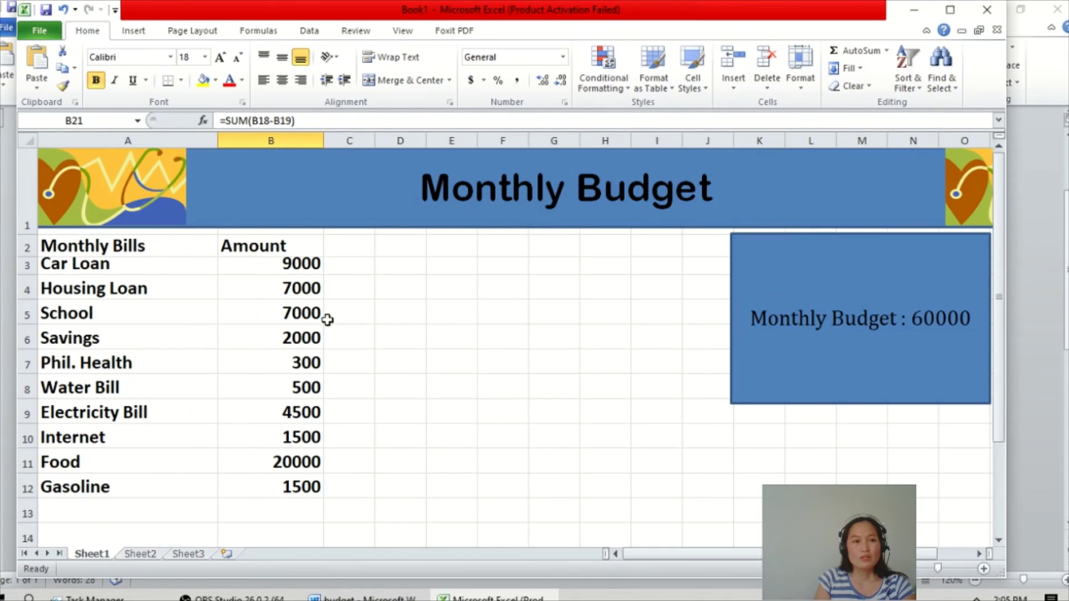
{"action": "left_click", "coordinate": [95, 134]}
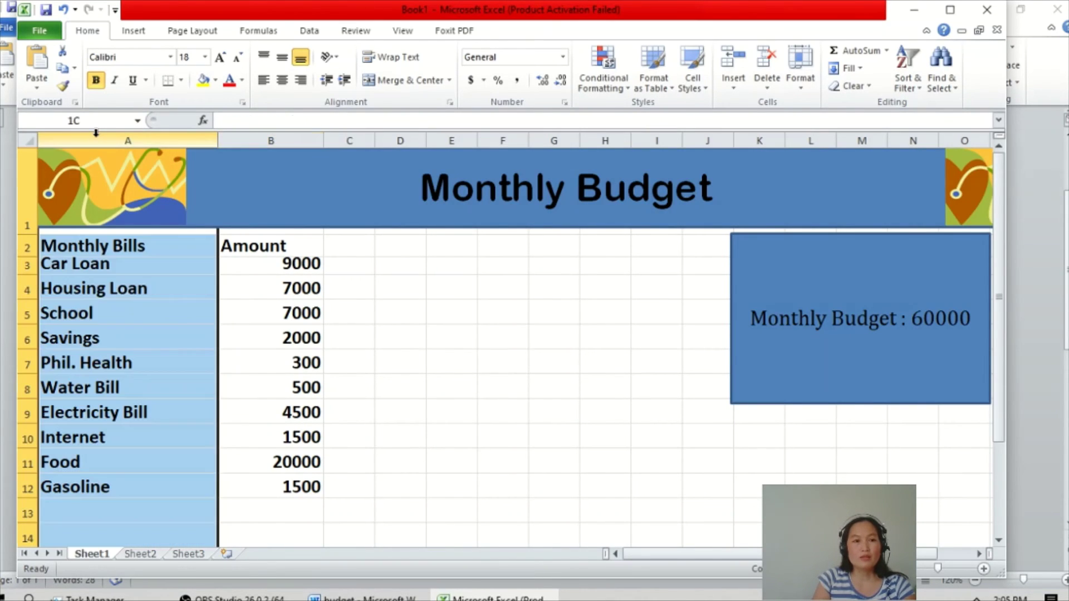
{"action": "right_click", "coordinate": [96, 141]}
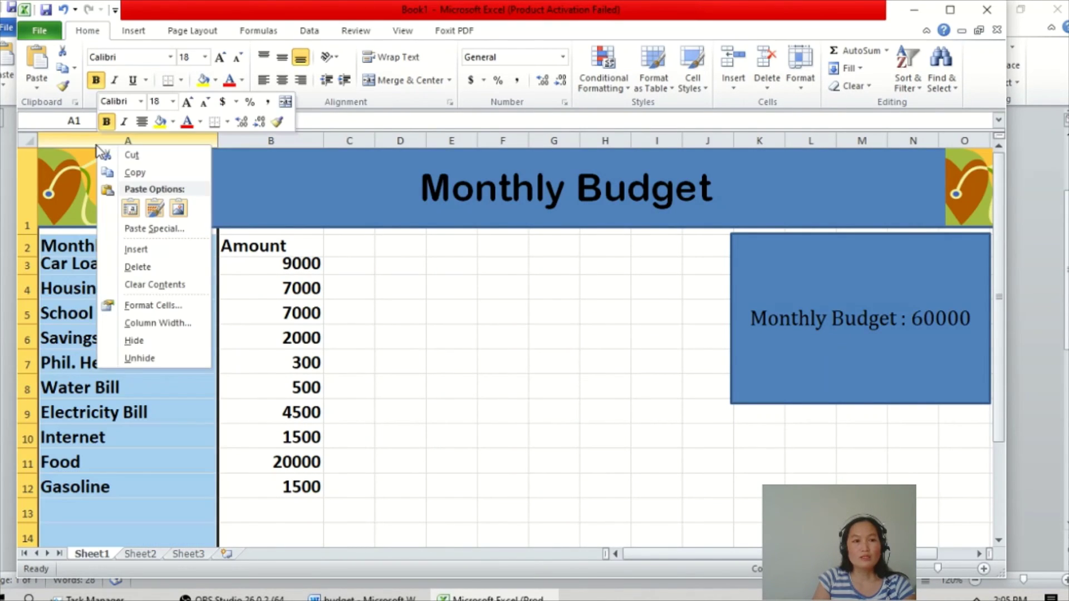
{"action": "left_click", "coordinate": [137, 250]}
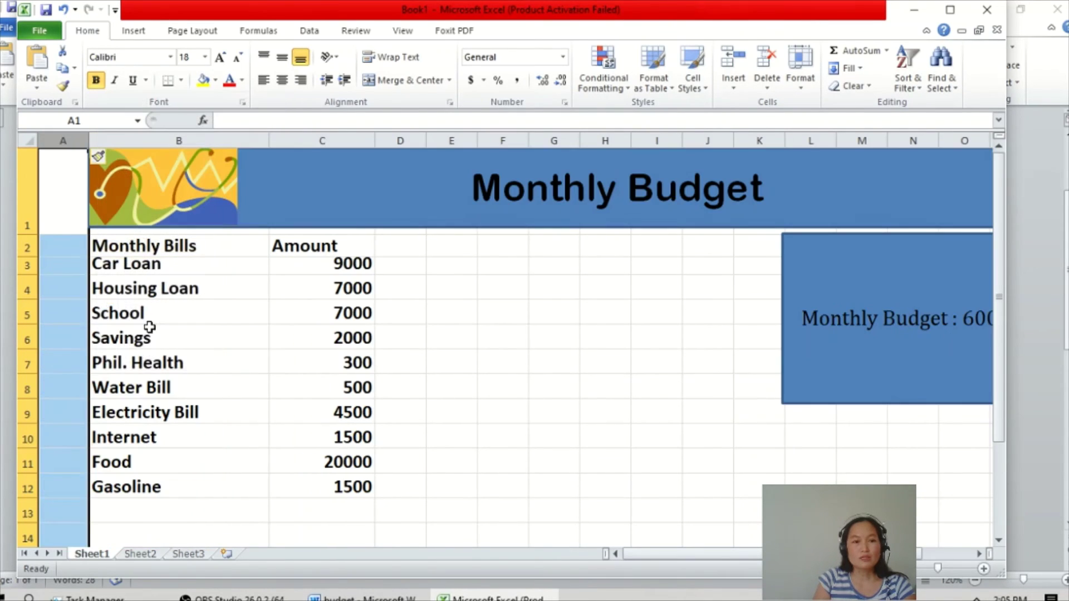
{"action": "right_click", "coordinate": [63, 141]}
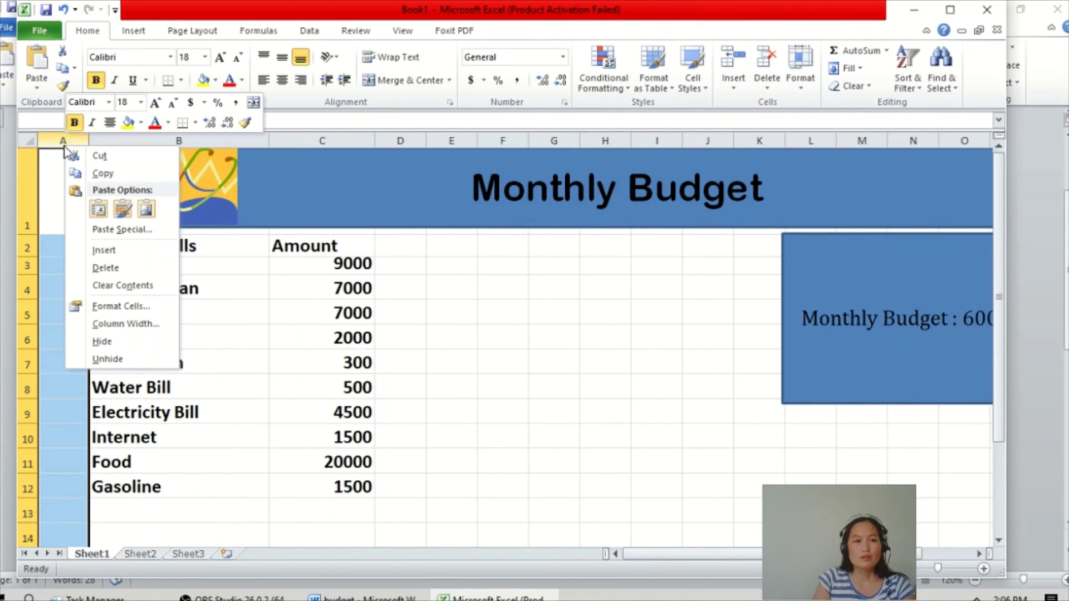
{"action": "left_click", "coordinate": [92, 267]}
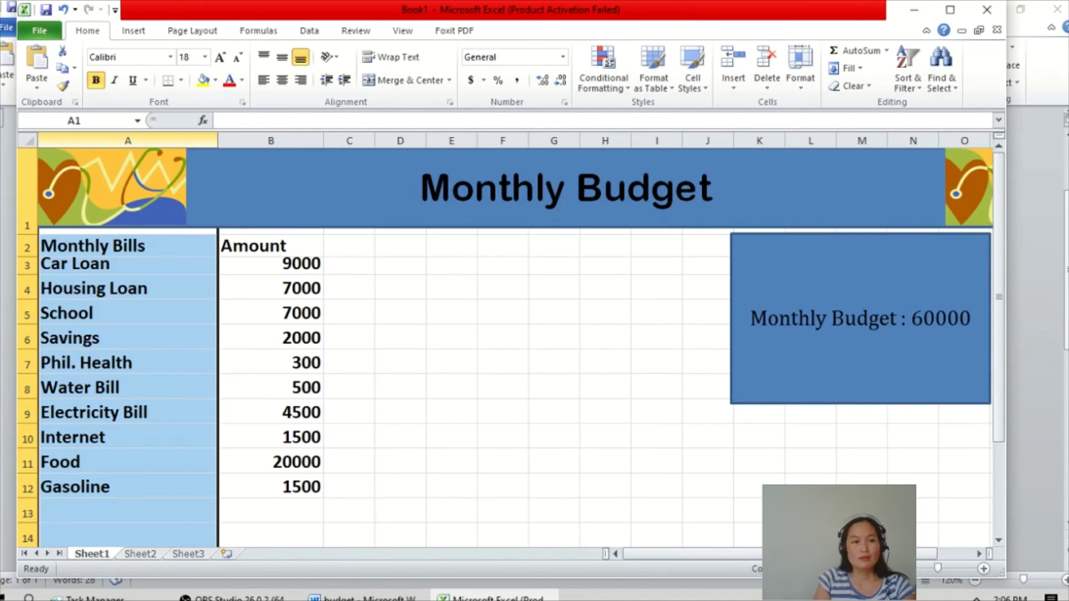
{"action": "left_click", "coordinate": [24, 250]}
{"action": "right_click", "coordinate": [23, 250]}
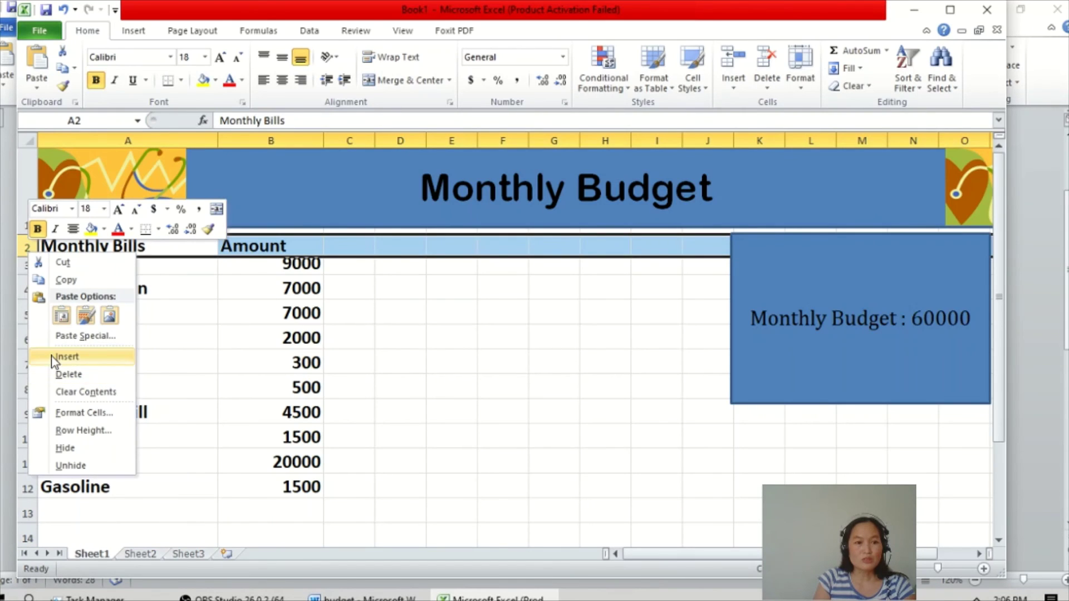
{"action": "left_click", "coordinate": [67, 355]}
{"action": "right_click", "coordinate": [22, 277]}
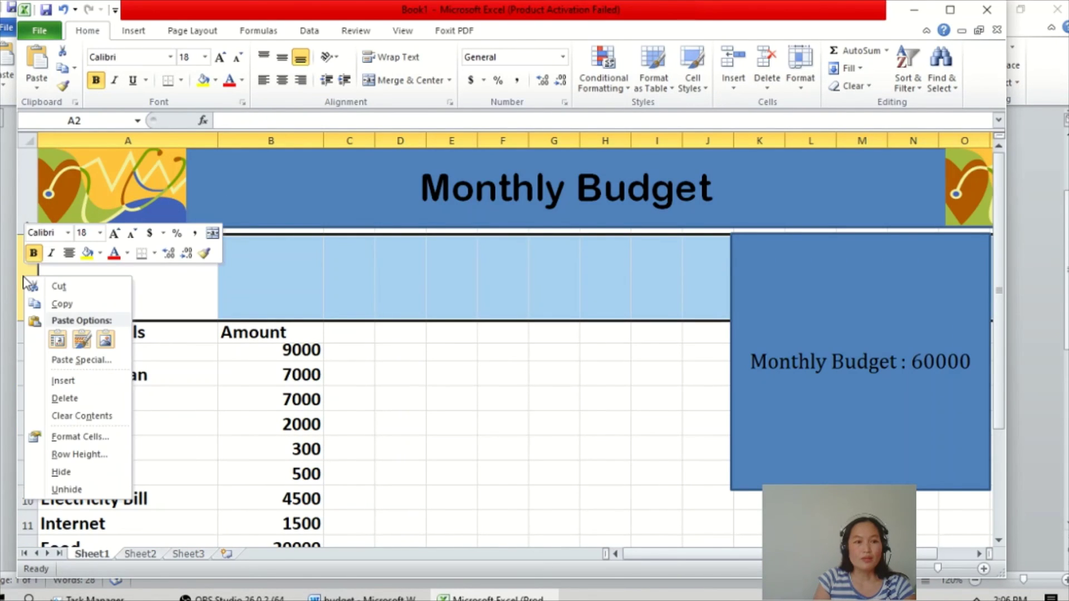
{"action": "left_click", "coordinate": [62, 398]}
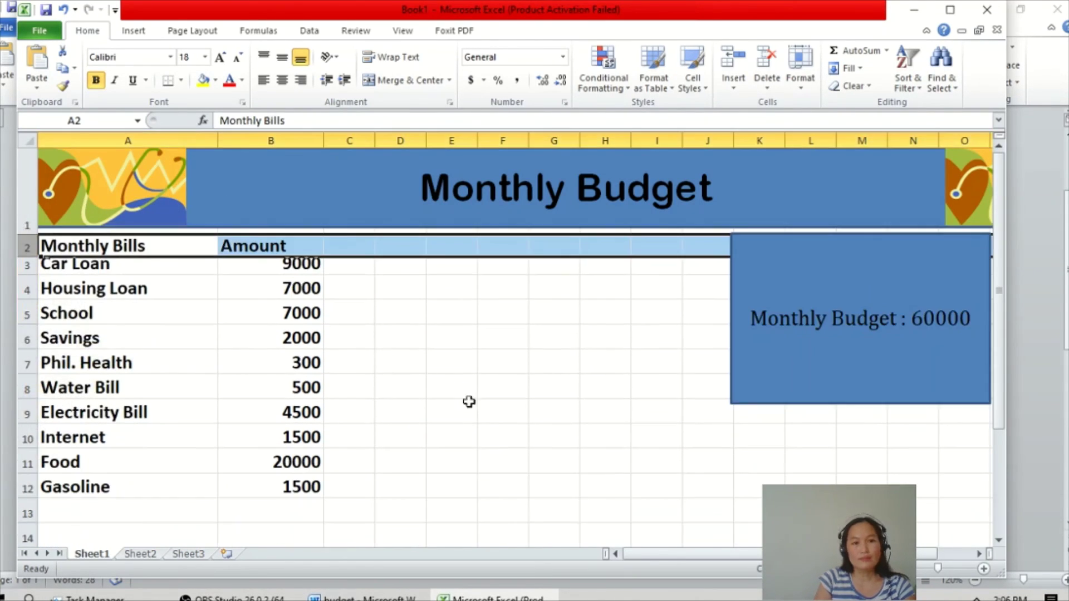
Step: Scroll through the sheet to review the budget 60000, expenses 53300 and net income 6700
{"action": "left_click", "coordinate": [498, 412]}
{"action": "scroll", "coordinate": [504, 436], "scroll_direction": "down", "scroll_amount": 5}
{"action": "scroll", "coordinate": [568, 363], "scroll_direction": "up", "scroll_amount": 3}
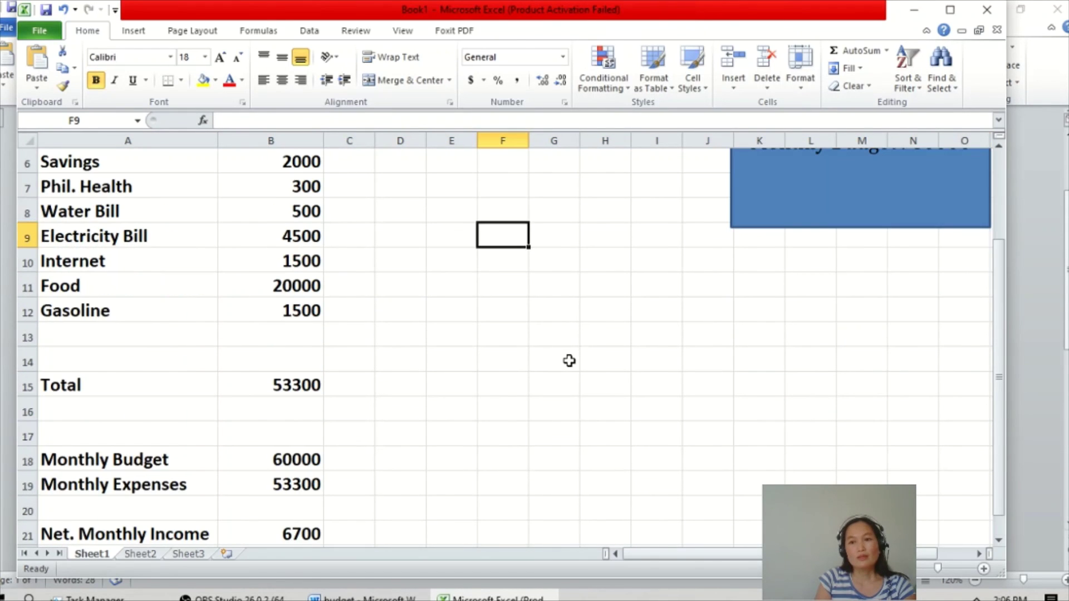
{"action": "scroll", "coordinate": [569, 361], "scroll_direction": "down", "scroll_amount": 2}
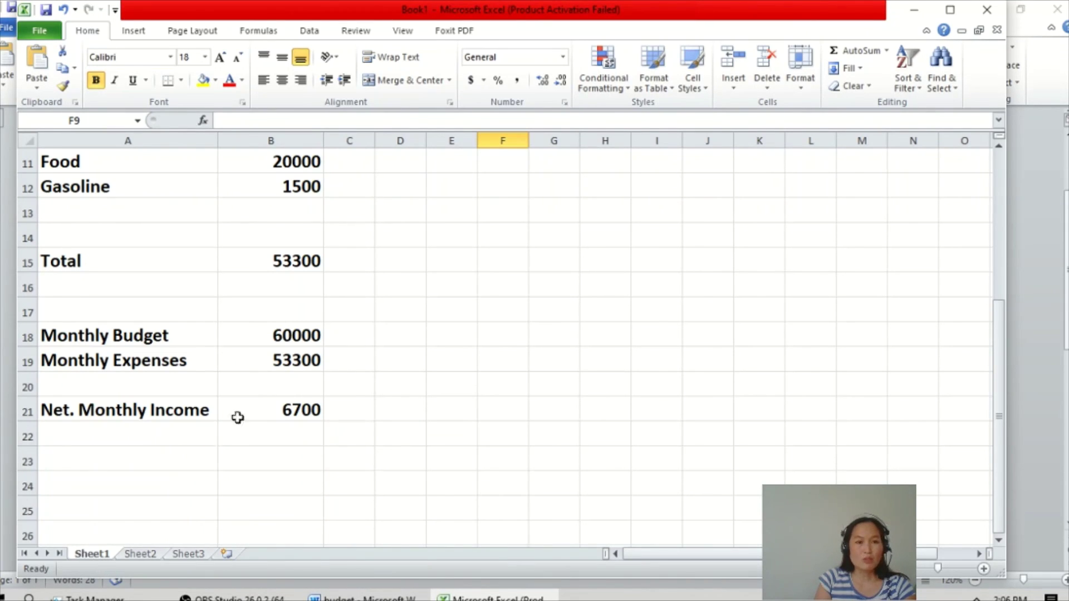
{"action": "scroll", "coordinate": [387, 418], "scroll_direction": "up", "scroll_amount": 3}
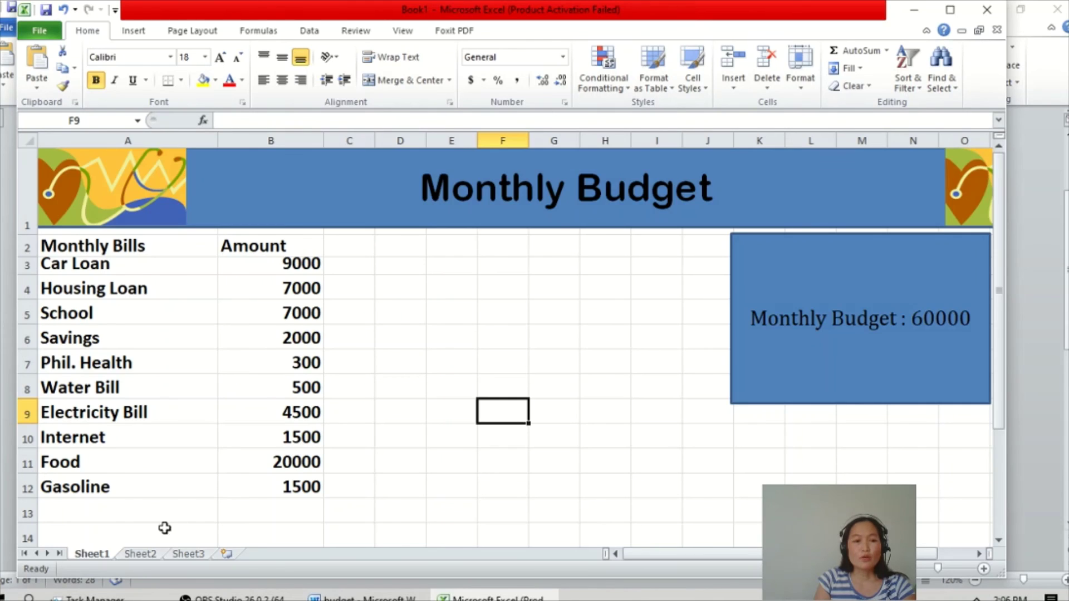
{"action": "scroll", "coordinate": [161, 527], "scroll_direction": "down", "scroll_amount": 2}
Step: Rename the Sheet1 tab to 'November 2020'
{"action": "double_click", "coordinate": [94, 554]}
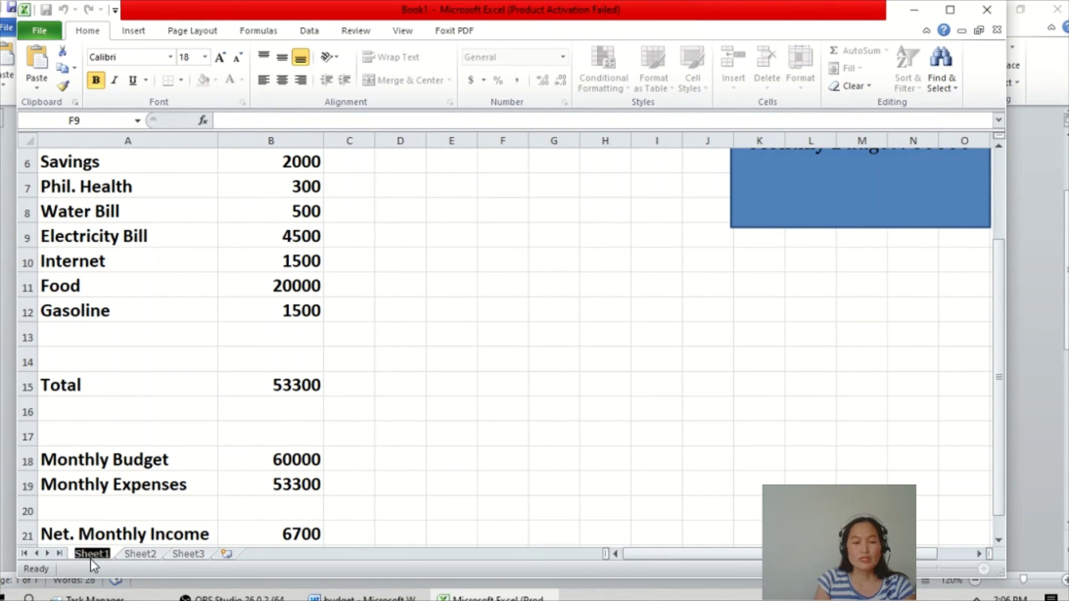
{"action": "key", "text": "Caps_Lock"}
{"action": "type", "text": "N"}
{"action": "key", "text": "Caps_Lock"}
{"action": "type", "text": "ovember"}
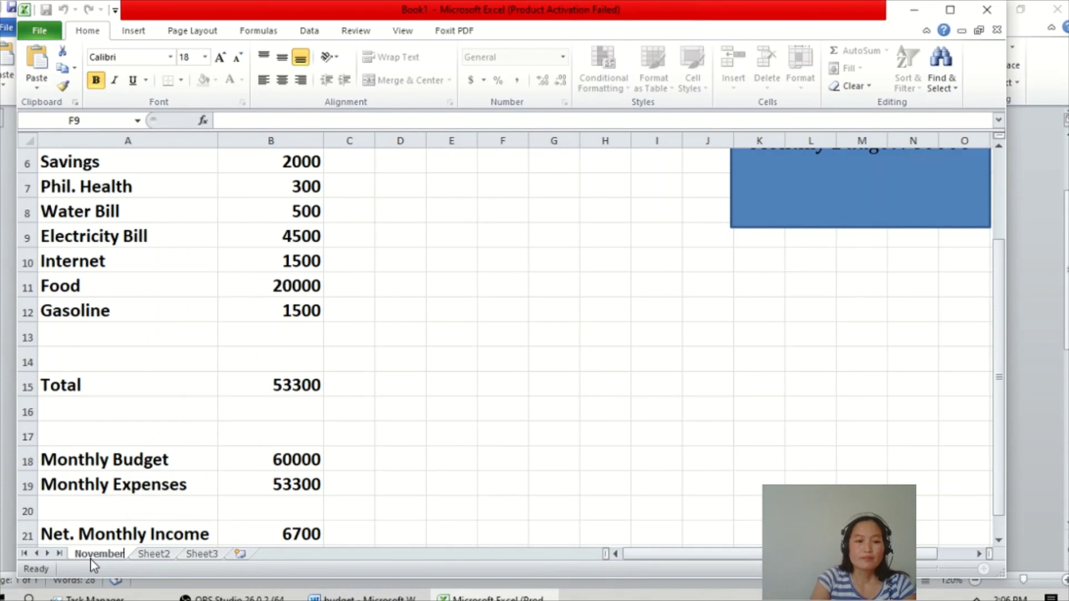
{"action": "type", "text": " 2020"}
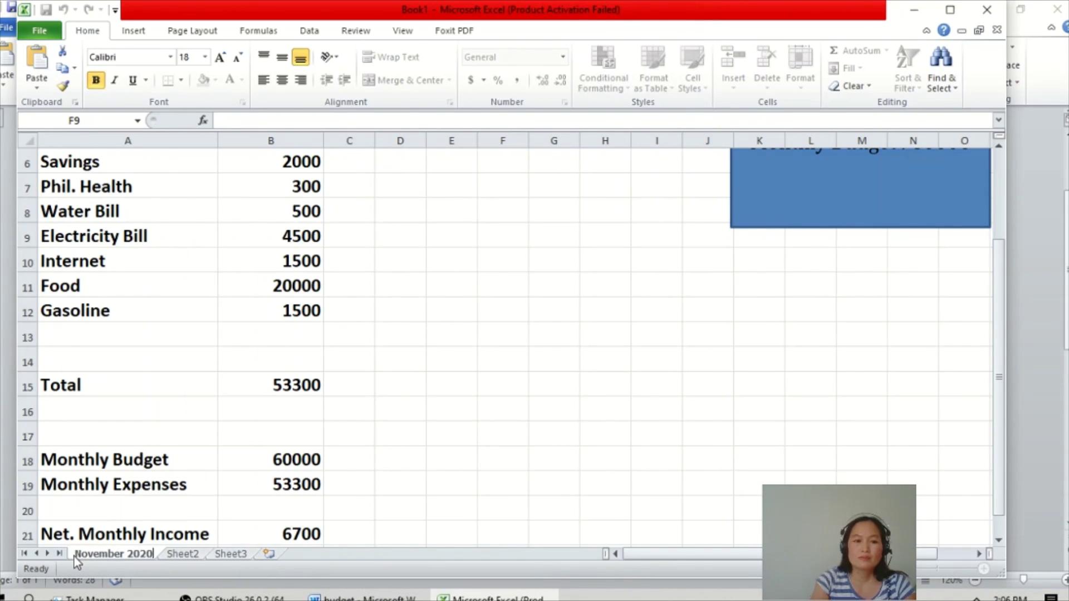
{"action": "left_click", "coordinate": [451, 478]}
{"action": "scroll", "coordinate": [300, 449], "scroll_direction": "up", "scroll_amount": 2}
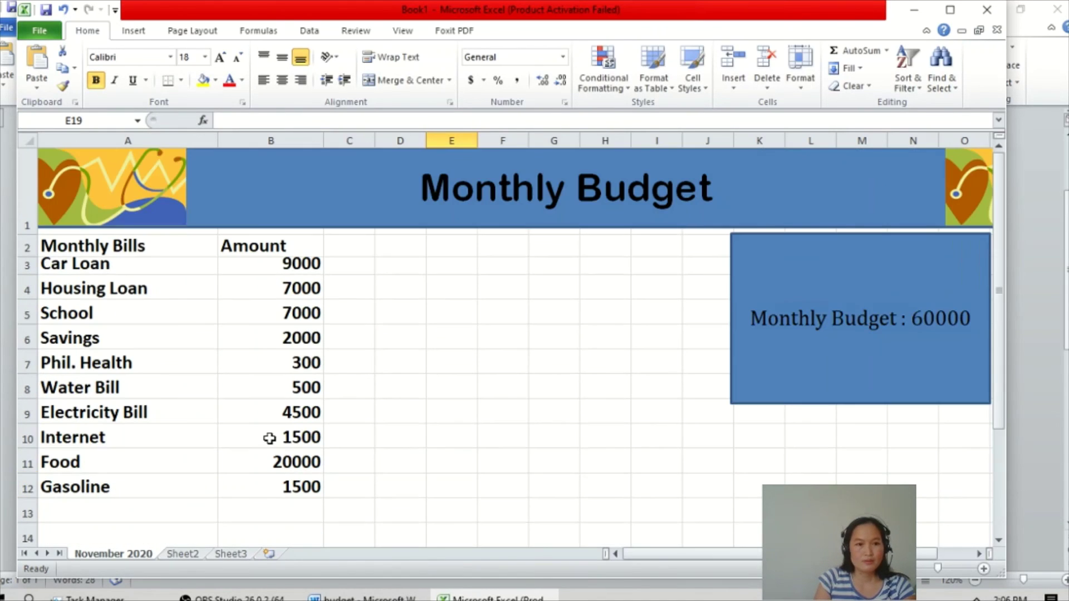